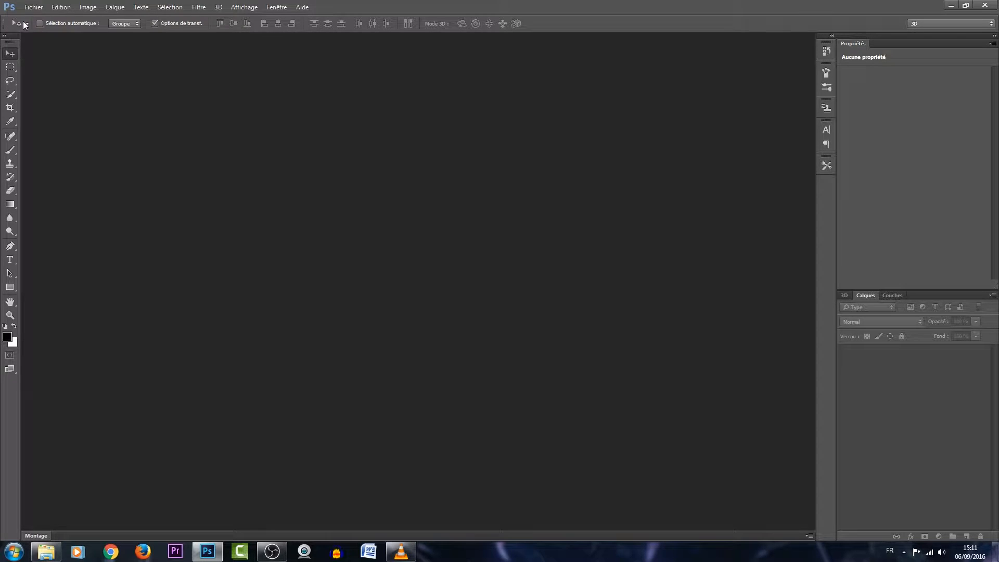
Create a new transparent document 1920 pixels wide and 1080 pixels high.
click(33, 7)
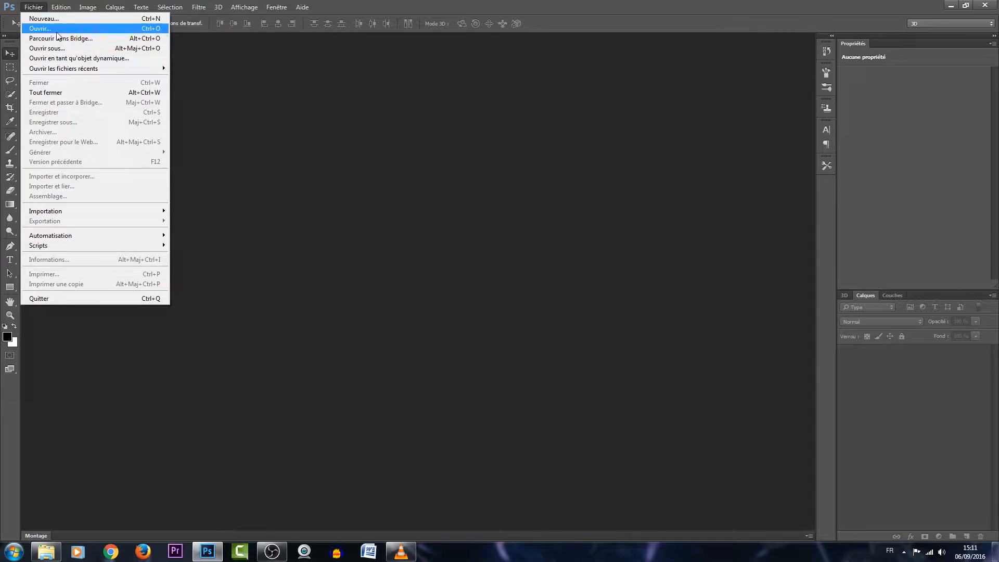
click(42, 19)
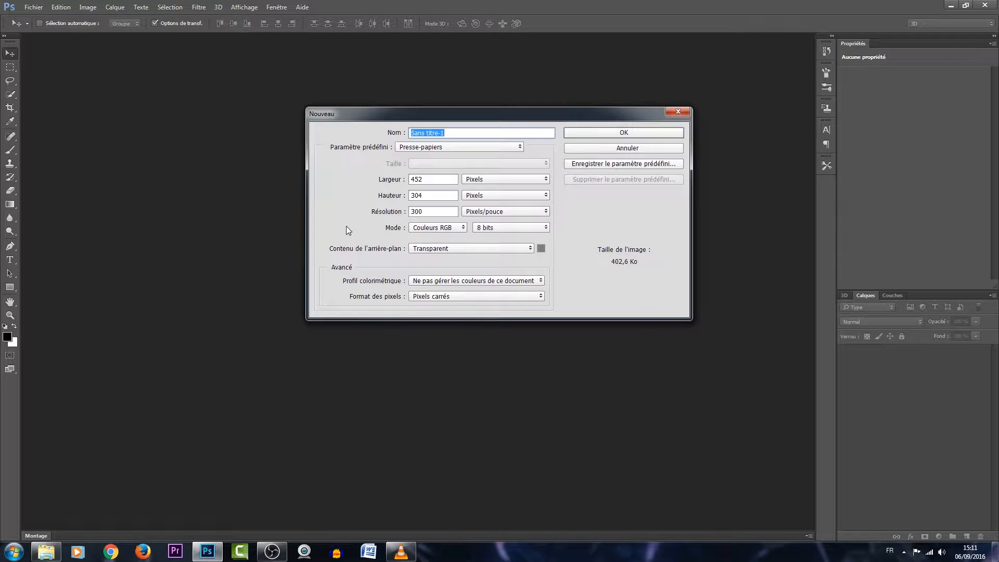
double_click(435, 179)
text(19)
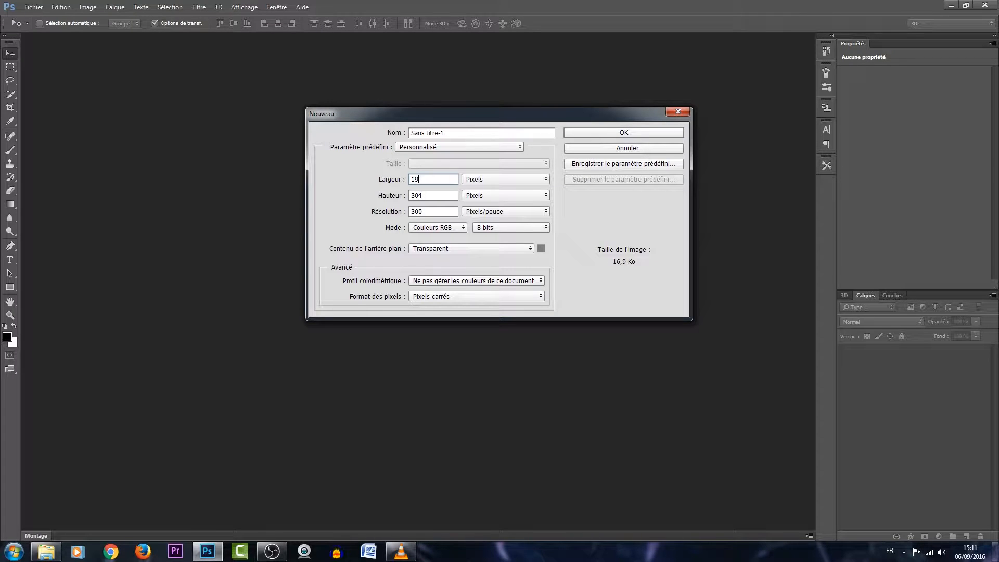
text(80)
key(BackSpace)
key(BackSpace)
text(20)
key(Tab)
text(1080)
click(615, 136)
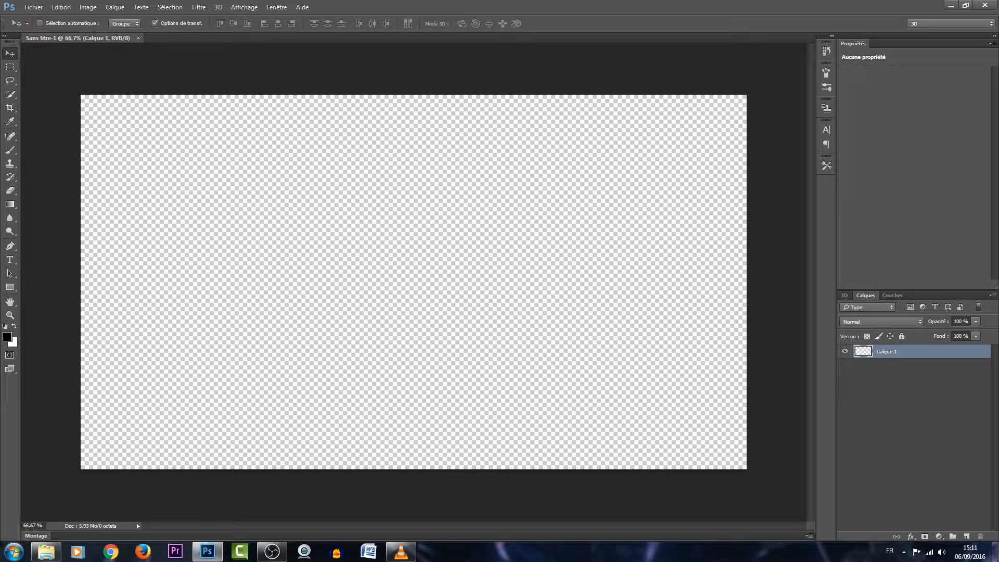
Place the vlcsnap "Infos et Tutos Informatique" image into the new document as a background layer.
key(alt+Tab)
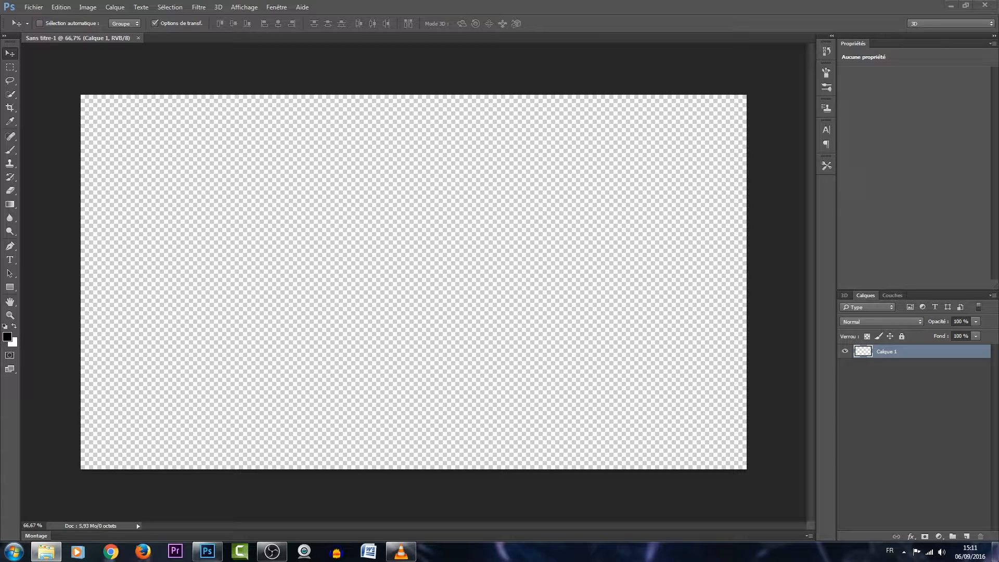
key(alt+Tab)
key(ctrl+t)
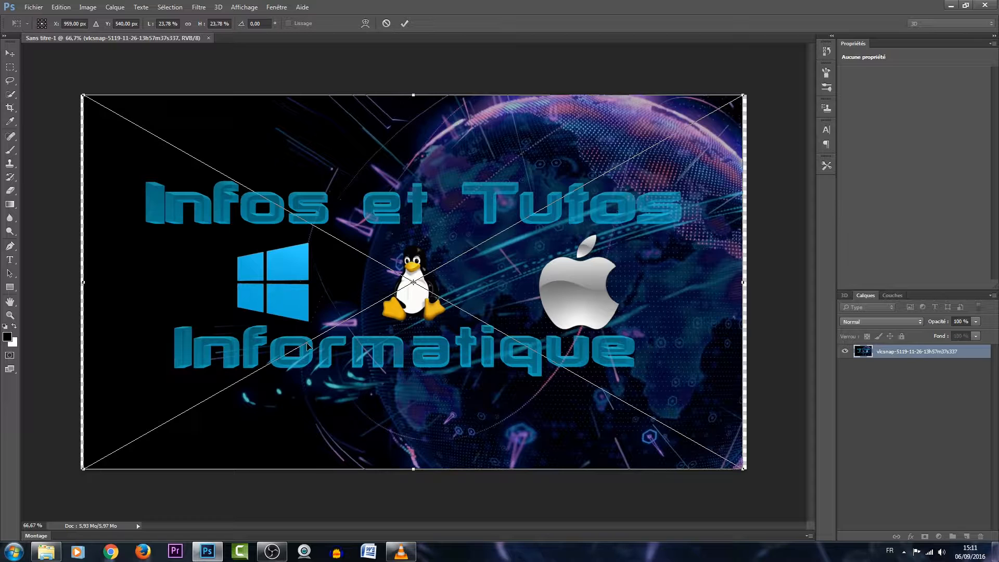
click(10, 54)
click(450, 210)
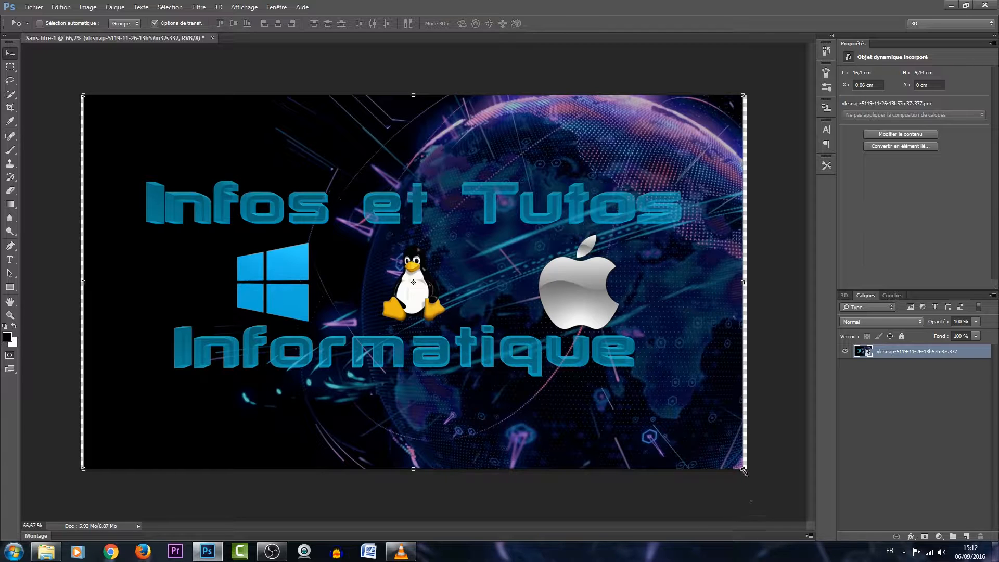
Enlarge the background image to about 24.1% scale and shift it sideways so that it covers the whole canvas.
drag(743, 470, 752, 475)
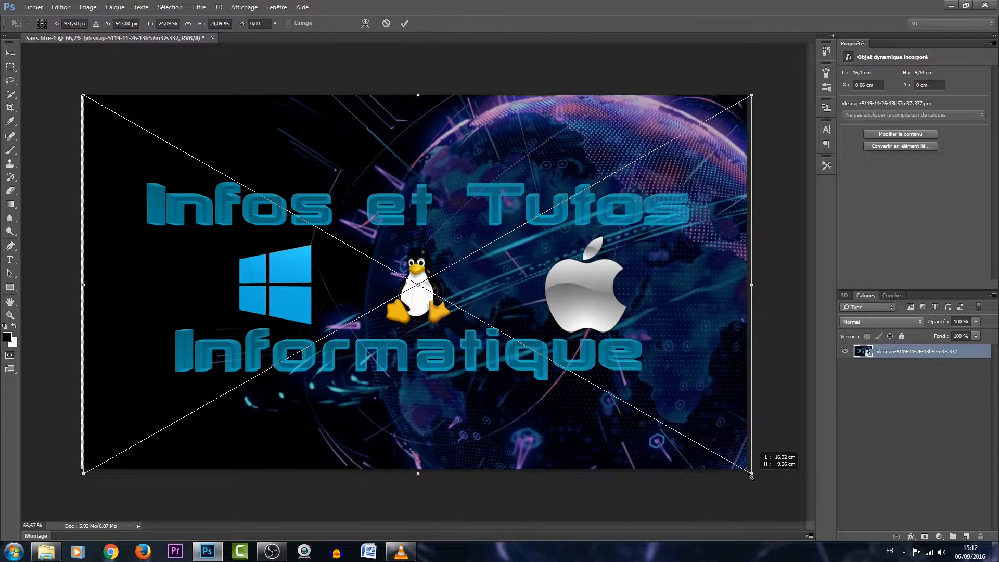
click(10, 53)
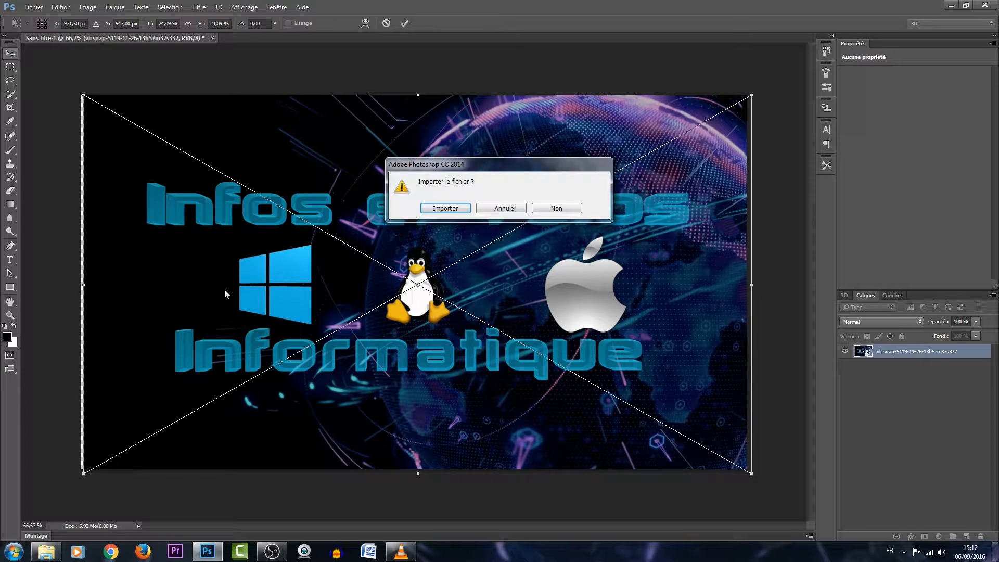
click(435, 208)
drag(418, 280, 399, 285)
click(10, 53)
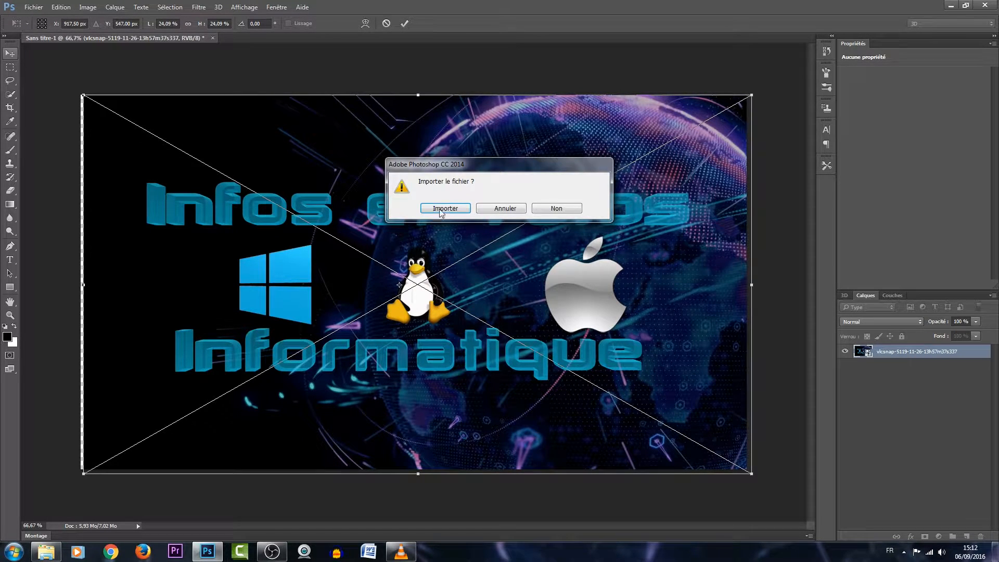
click(444, 209)
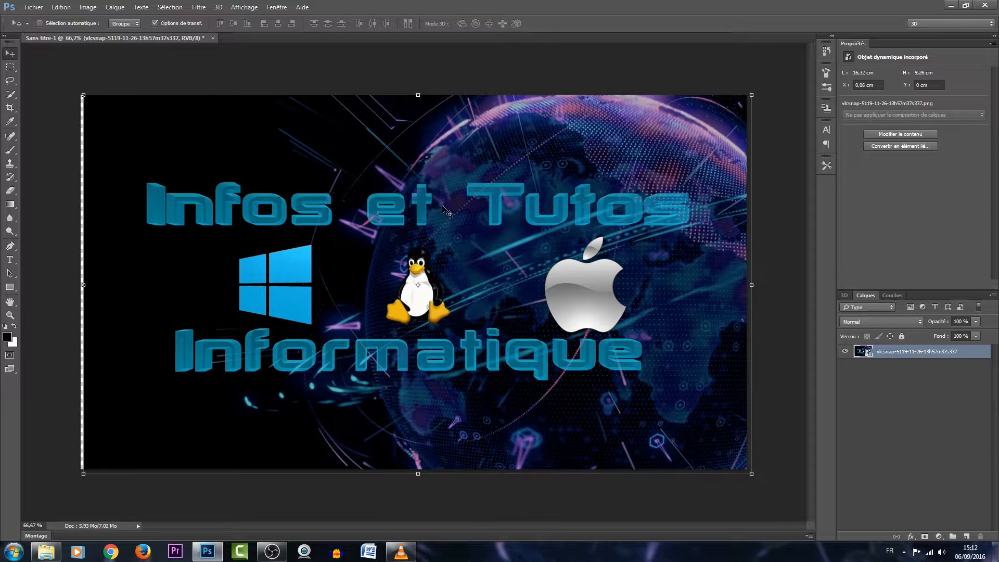
drag(444, 209, 438, 208)
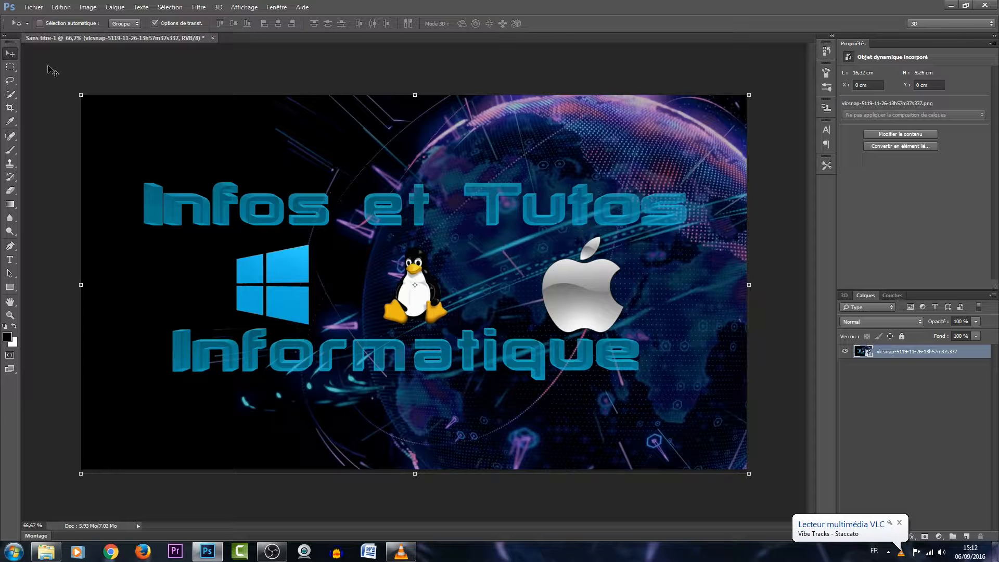
Create a second transparent document at 1920 by 1080 pixels.
right_click(273, 37)
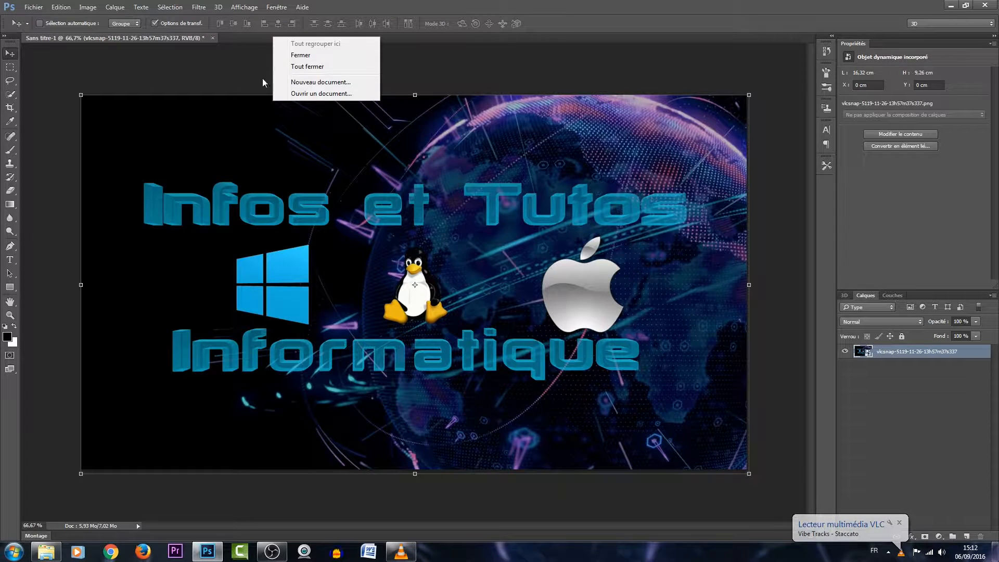
click(304, 83)
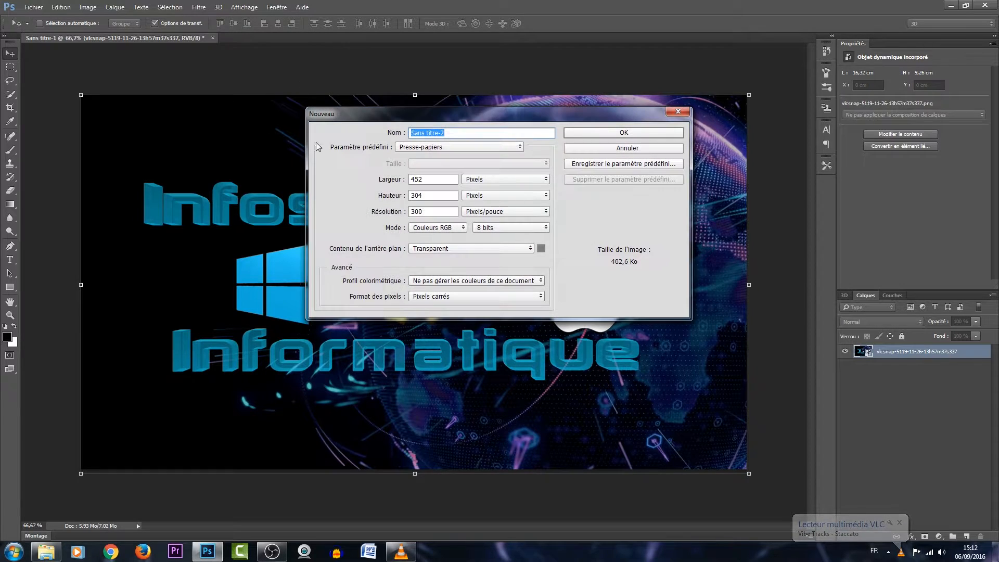
key(Tab)
text(1920)
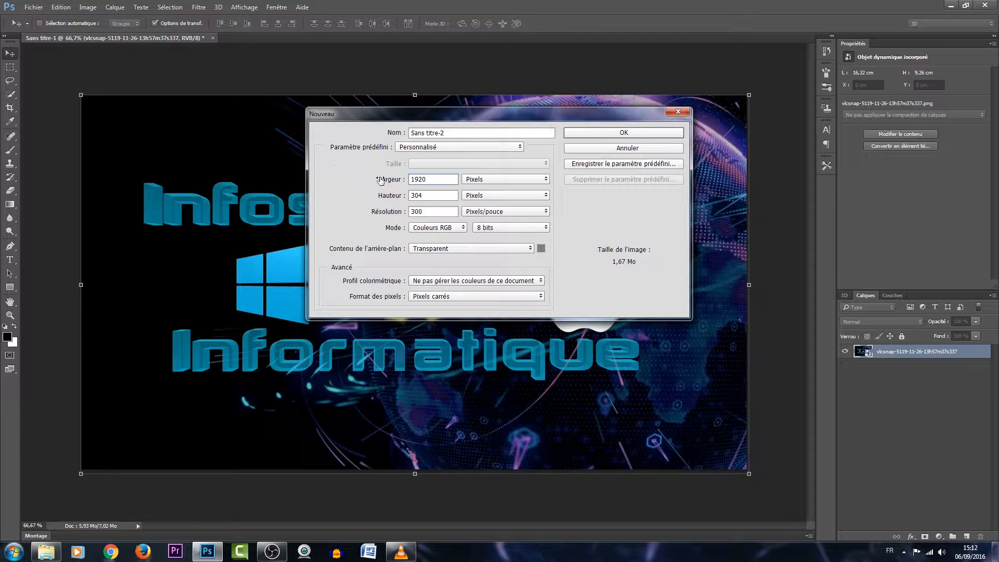
key(Tab)
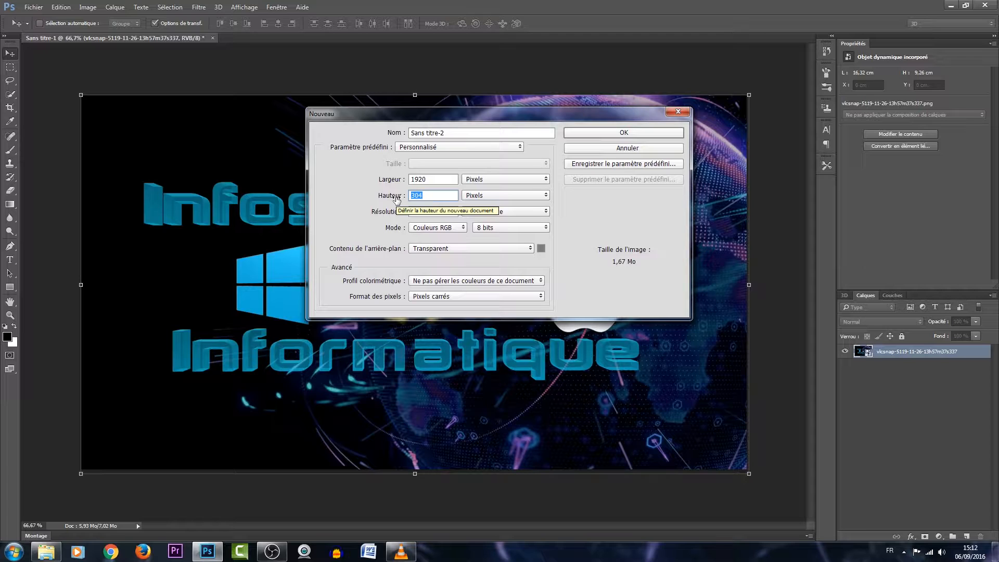
text(1080)
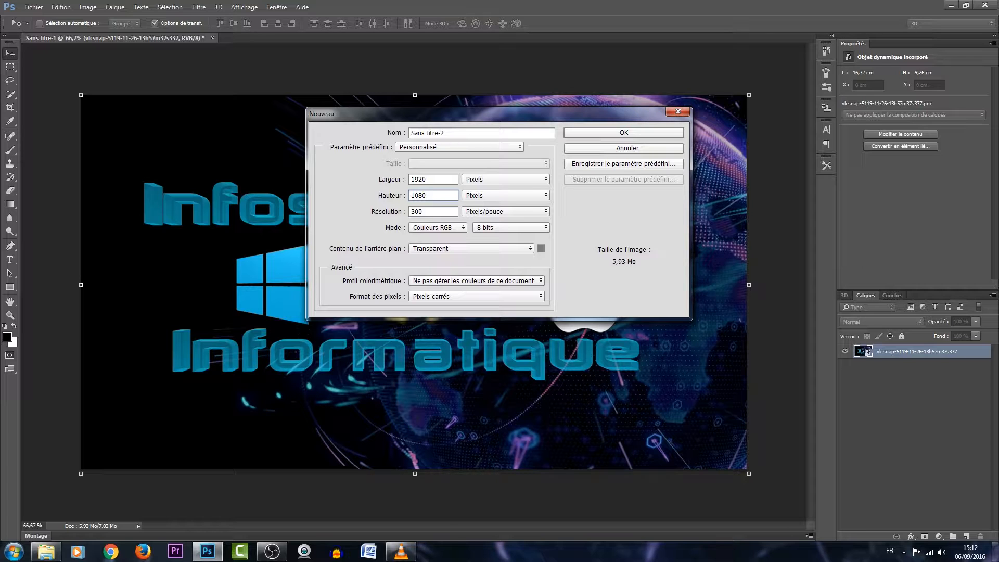
key(Return)
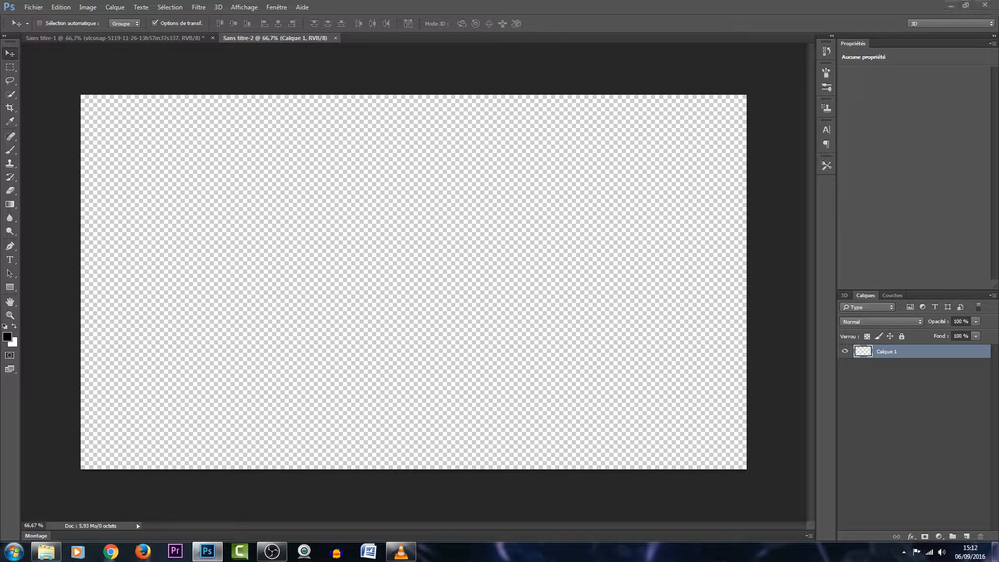
drag(626, 273, 384, 309)
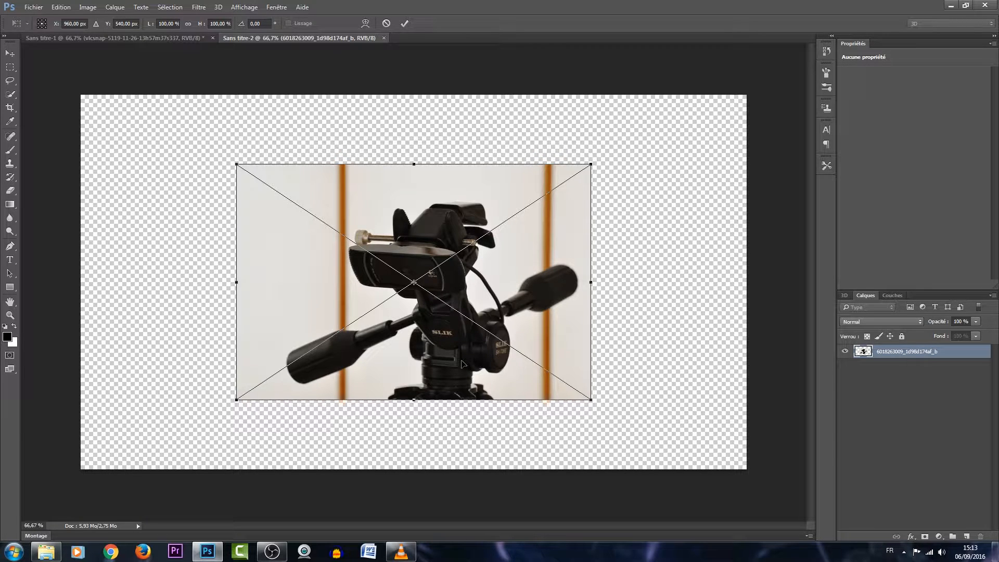
key(Return)
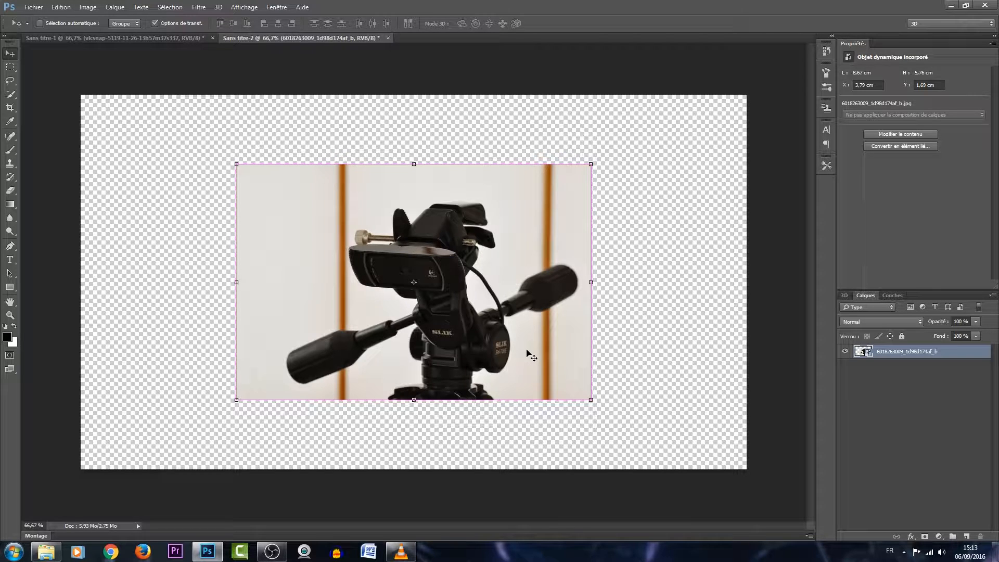
Rasterize the webcam photo's smart object so that it can be retouched with the Spot Healing Brush.
key(ctrl+plus)
key(ctrl+plus)
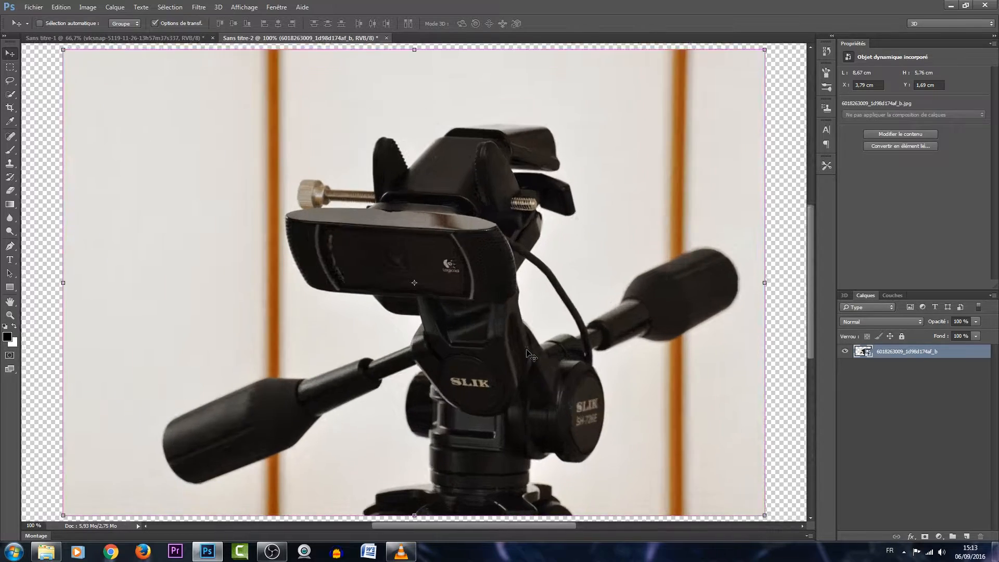
key(ctrl+minus)
key(ctrl+plus)
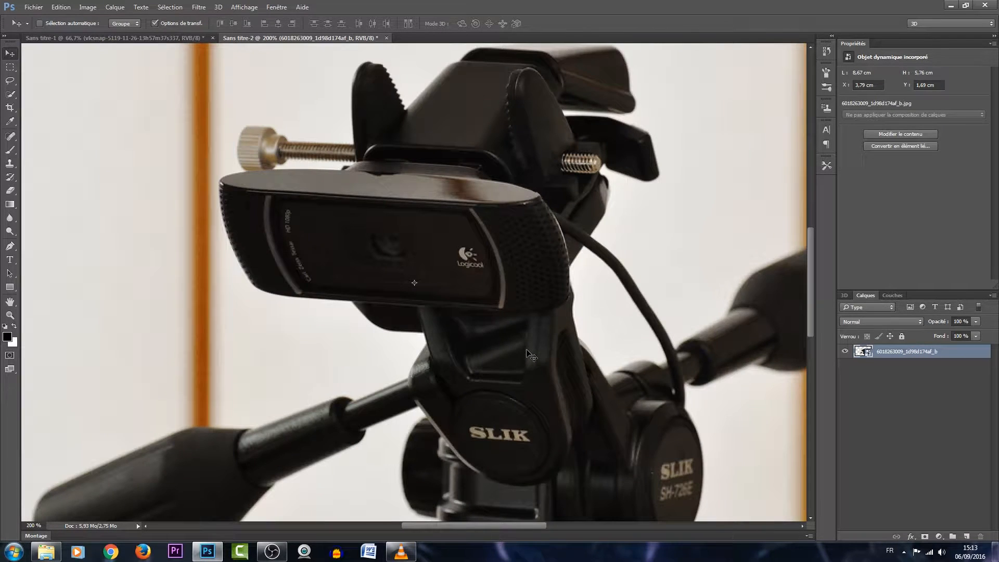
scroll(627, 340, down, 1)
scroll(626, 341, down, 2)
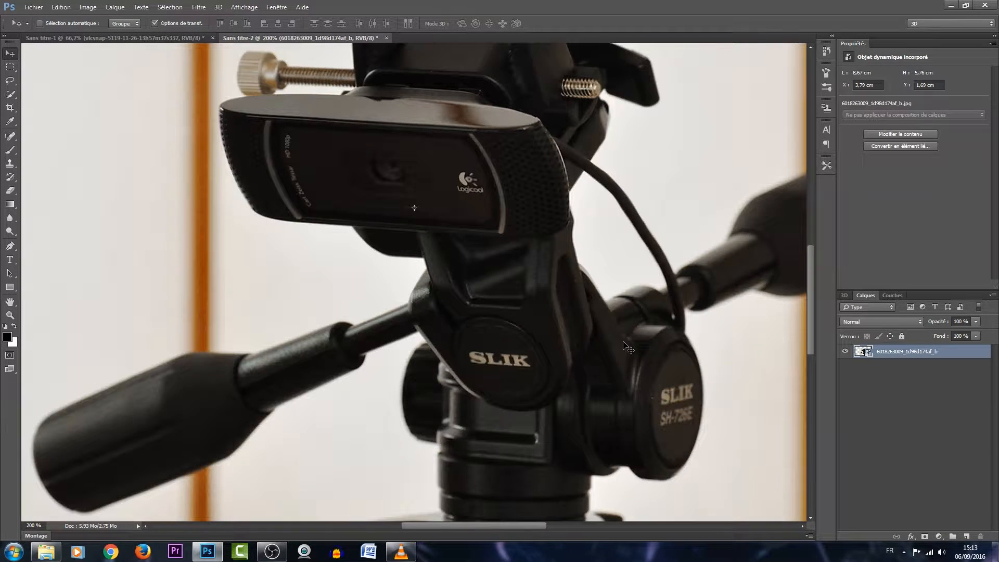
click(10, 137)
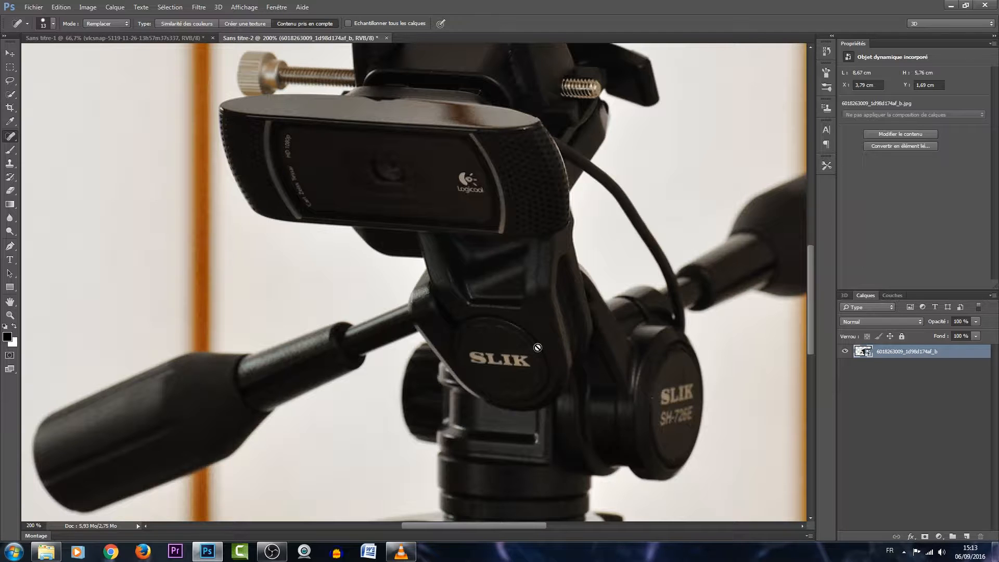
click(537, 347)
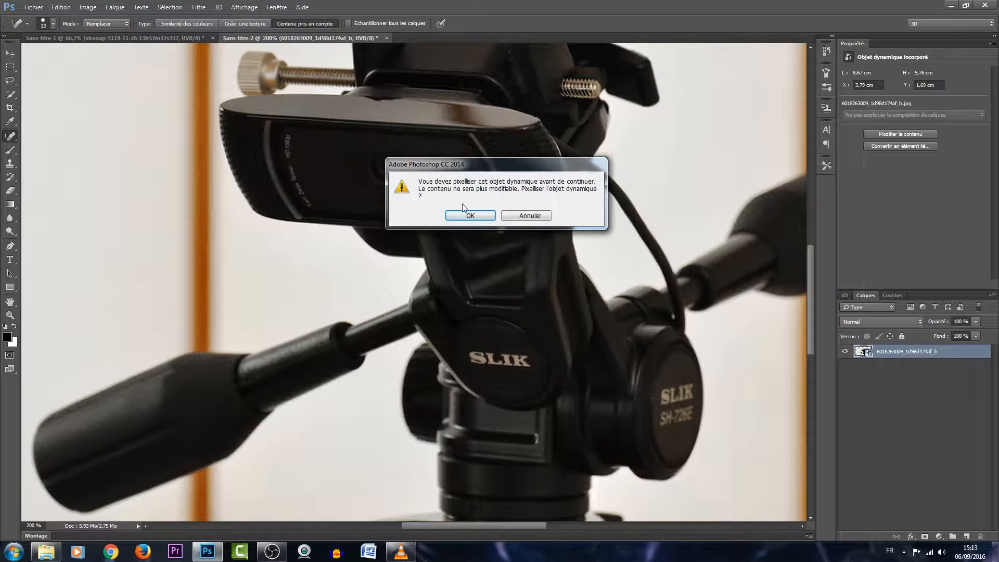
click(468, 216)
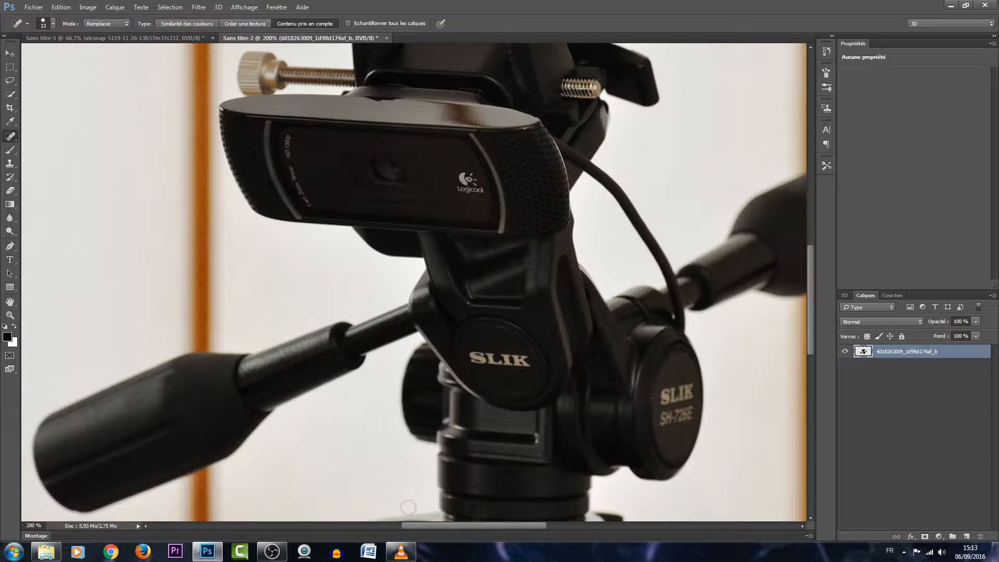
Paint out the SLIK and SH-726E lettering on the tripod and the logo and side text on the webcam with the Spot Healing Brush.
mouse_move(475, 358)
mouse_down()
mouse_move(527, 367)
mouse_move(495, 368)
mouse_move(482, 357)
mouse_move(526, 359)
mouse_move(610, 481)
mouse_move(530, 368)
mouse_up()
mouse_move(672, 405)
mouse_down()
mouse_move(665, 396)
mouse_move(690, 390)
mouse_move(671, 391)
mouse_move(691, 389)
mouse_up()
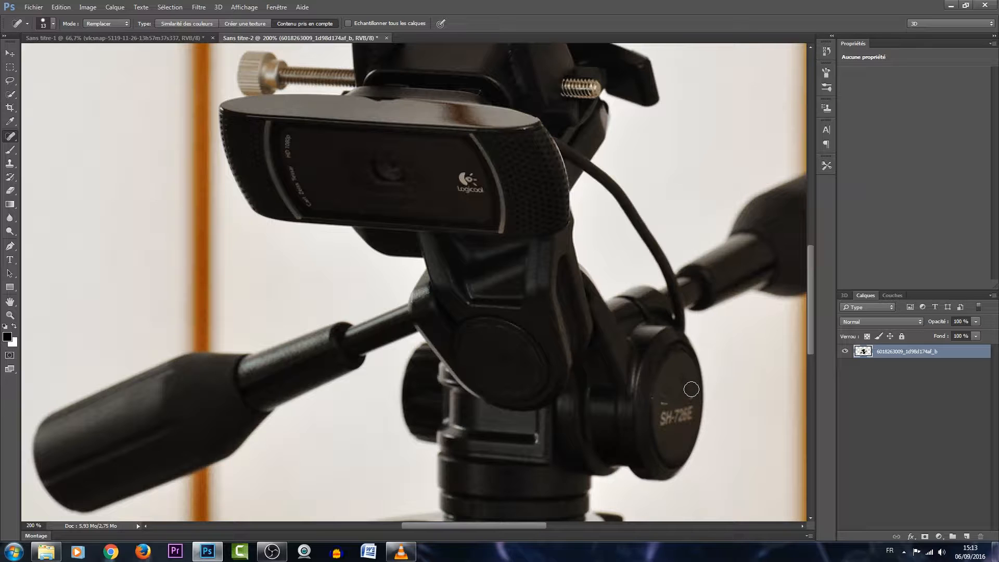
right_click(691, 389)
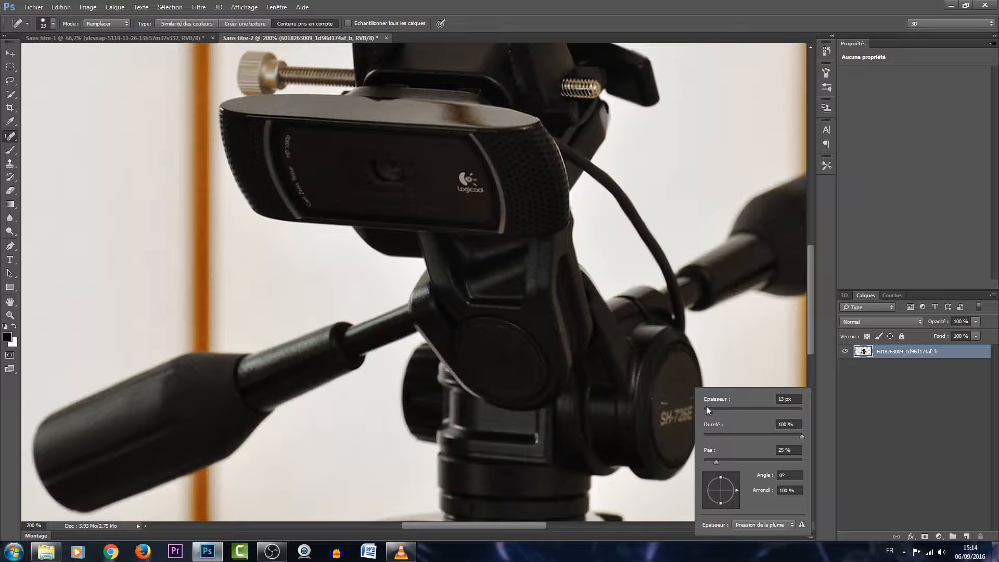
mouse_move(665, 404)
mouse_down()
mouse_move(690, 400)
mouse_move(672, 407)
mouse_move(667, 398)
mouse_move(685, 386)
mouse_move(673, 417)
mouse_move(664, 408)
mouse_move(687, 403)
mouse_move(683, 415)
mouse_move(666, 416)
mouse_move(692, 408)
mouse_move(664, 425)
mouse_move(690, 417)
mouse_move(669, 426)
mouse_move(687, 411)
mouse_up()
drag(670, 402, 682, 399)
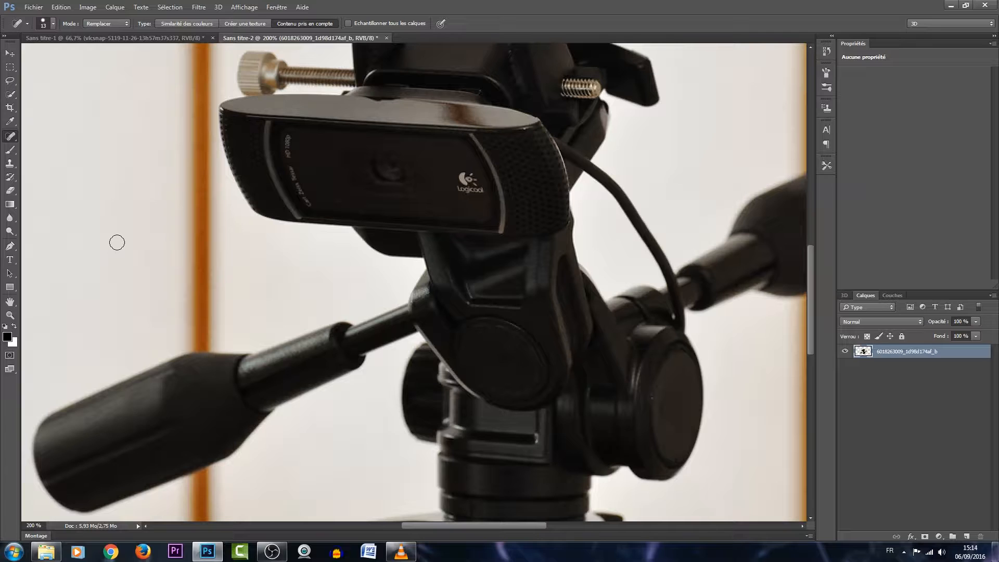
mouse_move(461, 174)
mouse_down()
mouse_move(479, 191)
mouse_move(475, 208)
mouse_up()
drag(288, 140, 310, 203)
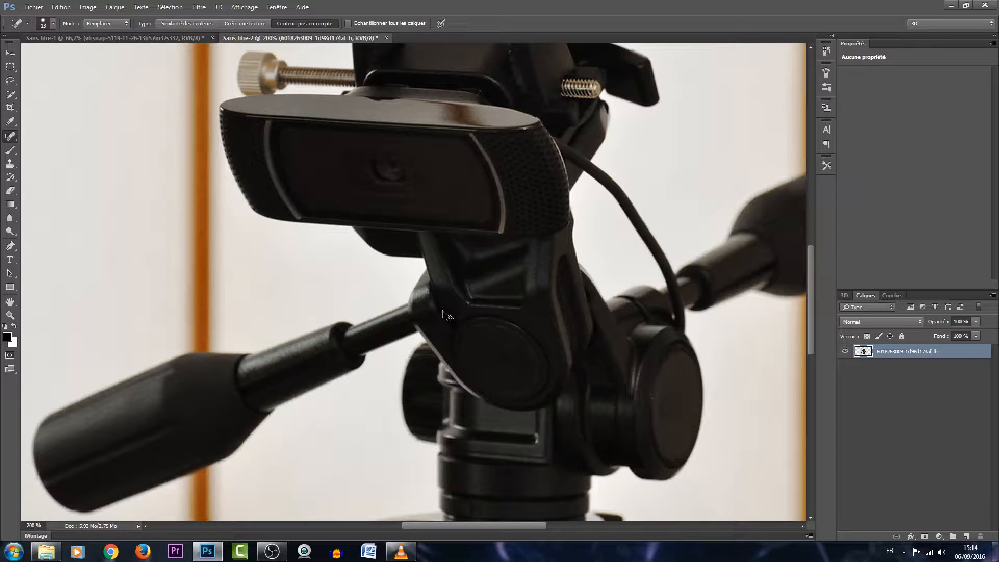
Select the webcam, its cable and the tripod head with both handles using the Quick Selection tool.
scroll(444, 312, down, 1)
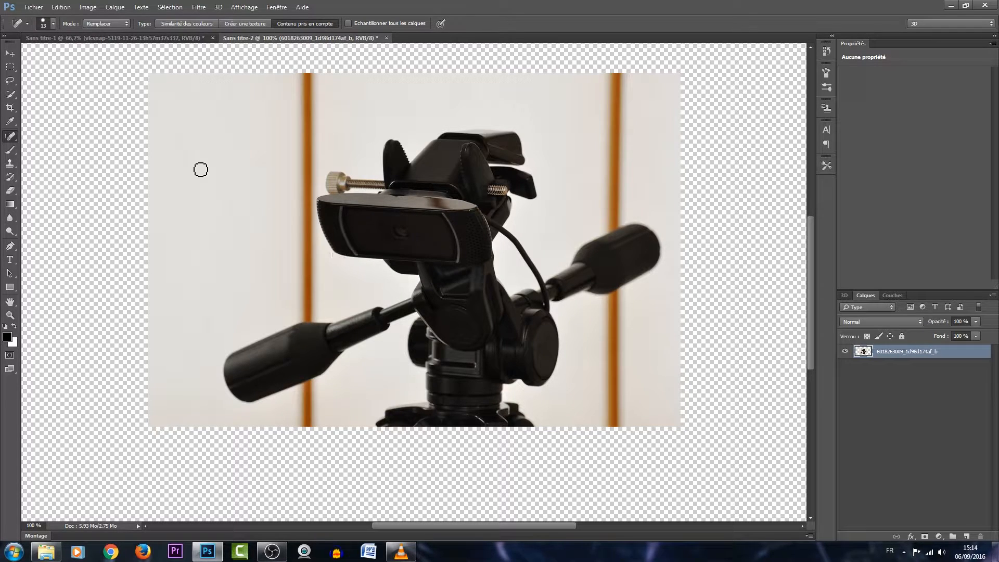
click(11, 94)
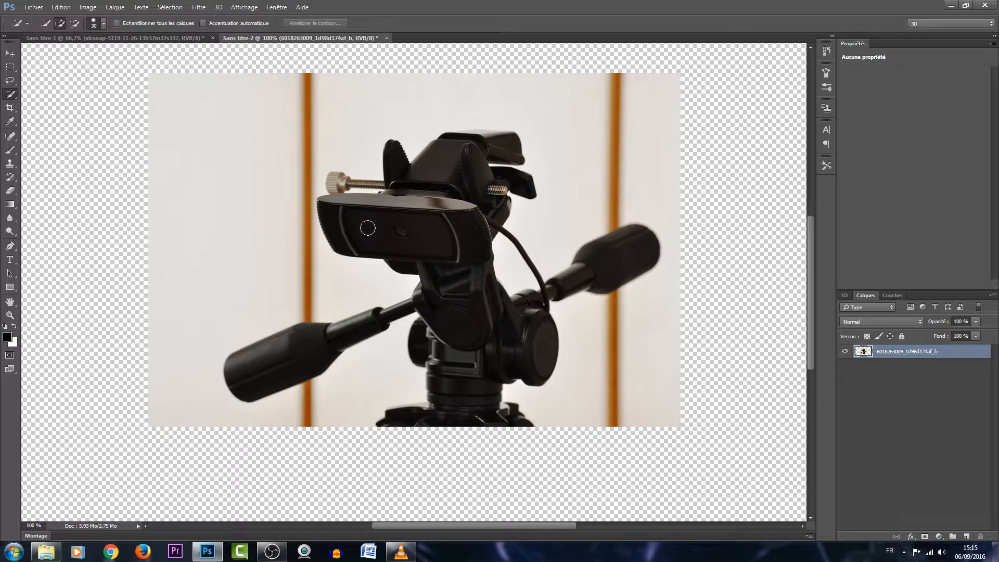
mouse_move(368, 228)
mouse_down()
mouse_move(514, 209)
mouse_move(502, 222)
mouse_move(467, 220)
mouse_move(434, 184)
mouse_move(345, 184)
mouse_up()
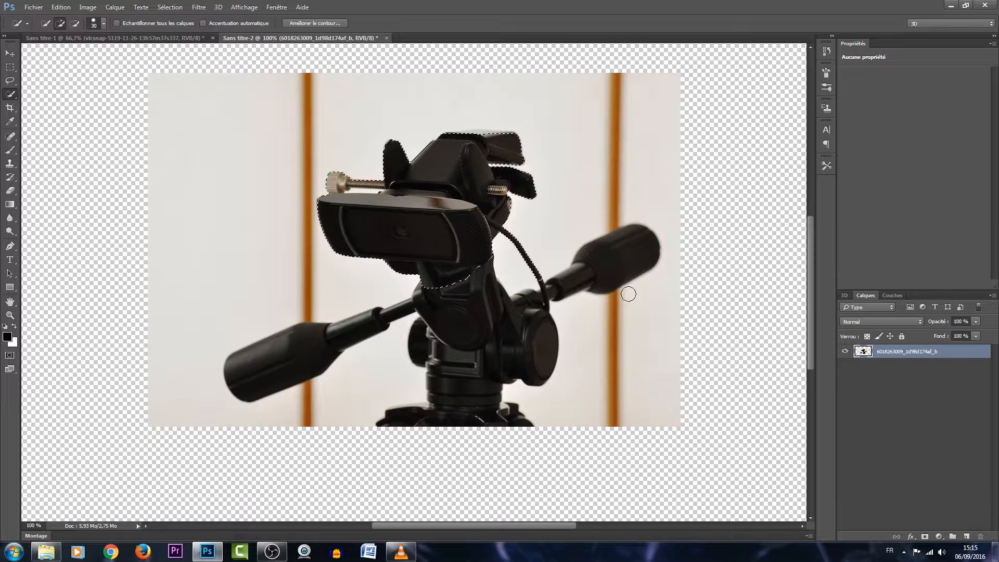
mouse_move(476, 340)
mouse_down()
mouse_move(467, 326)
mouse_move(403, 413)
mouse_move(465, 395)
mouse_up()
click(617, 263)
click(310, 339)
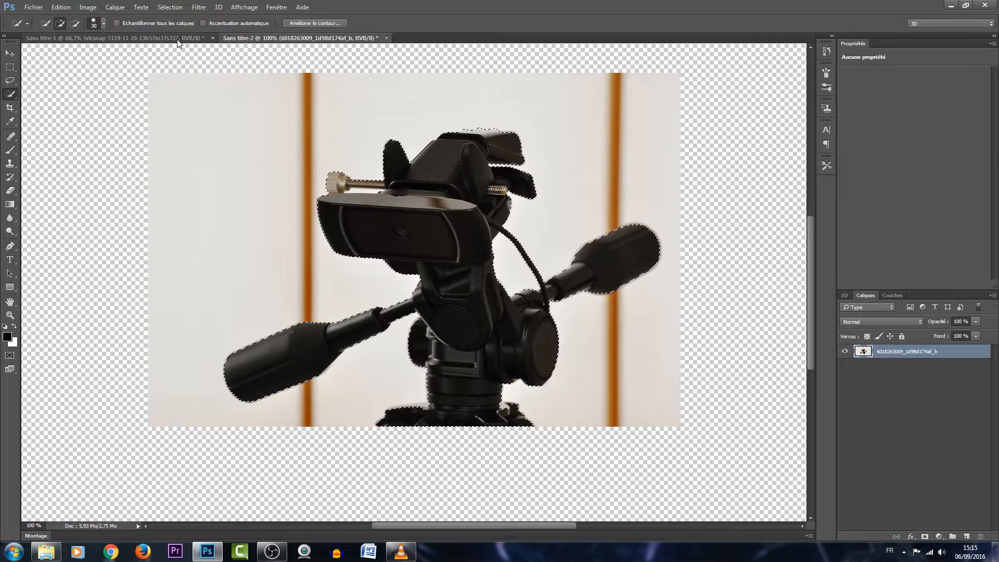
Copy the selected webcam and tripod into the first document as a new layer above the background image.
click(114, 37)
drag(227, 242, 227, 241)
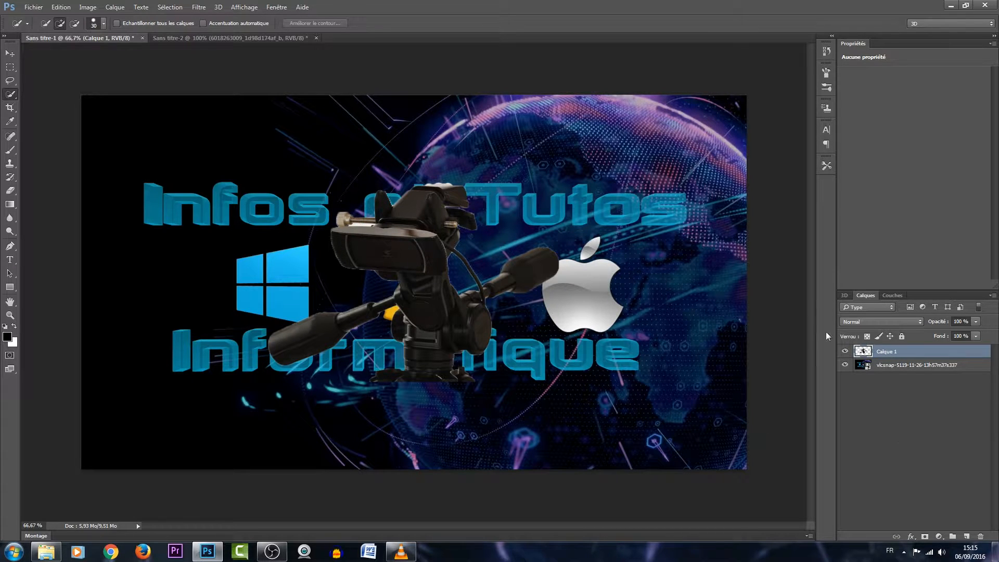
Revert the first document to its state before the webcam cutout was pasted.
right_click(903, 353)
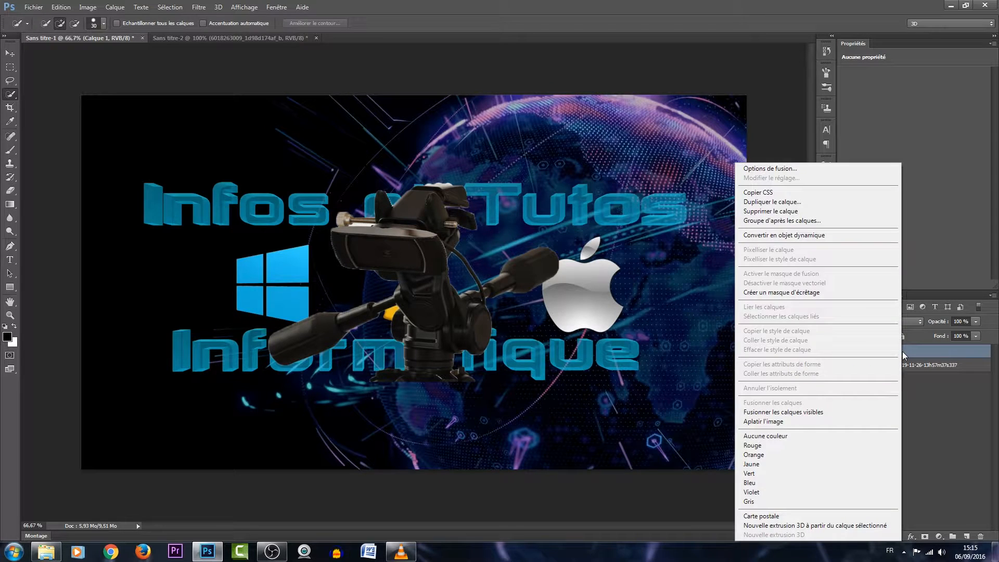
key(Escape)
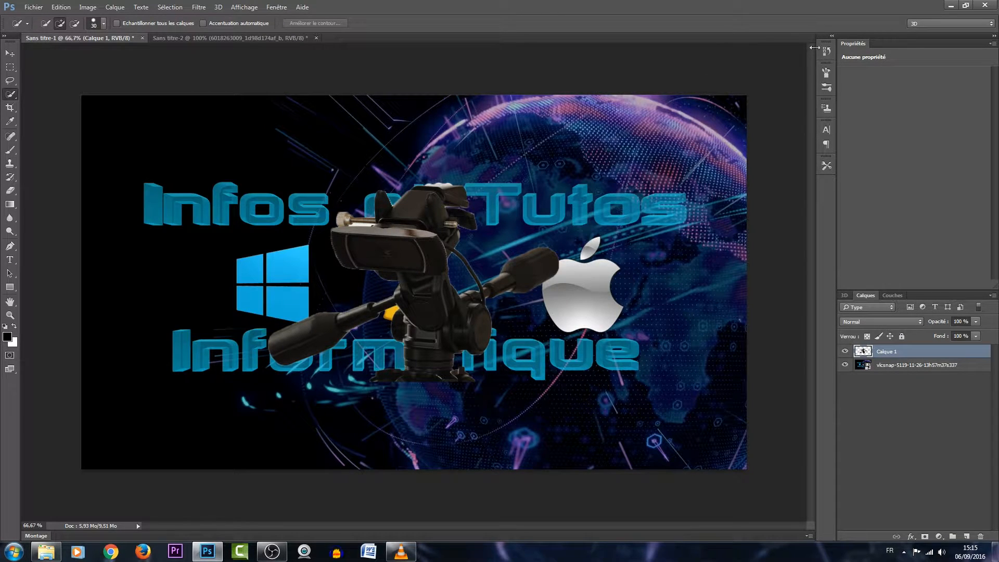
click(827, 38)
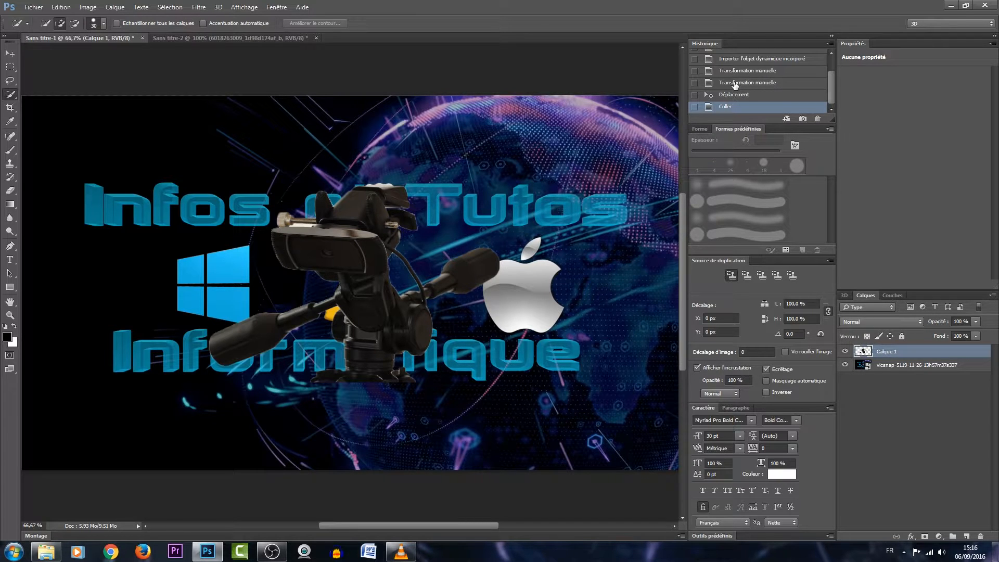
click(731, 95)
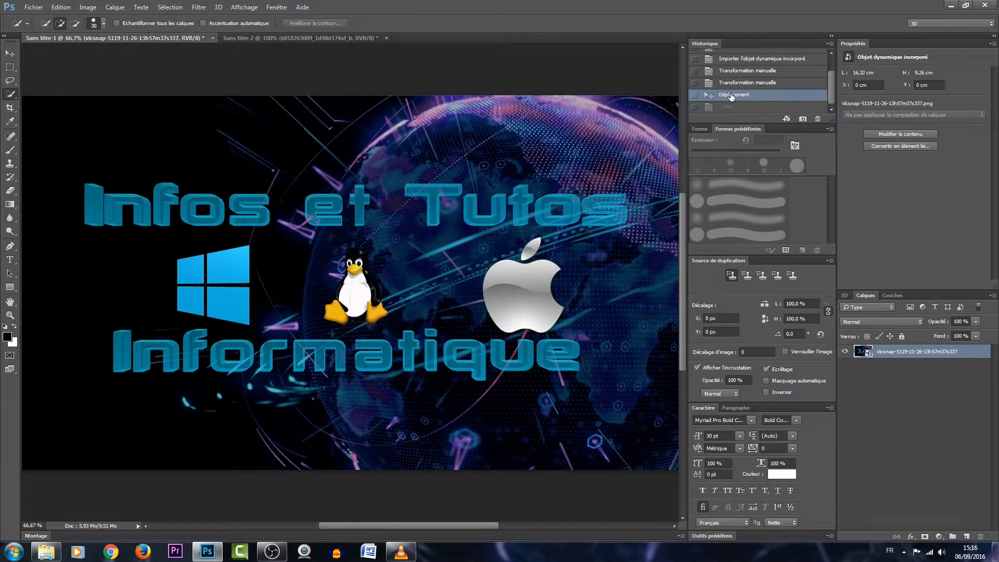
Revert the webcam photo document to its last spot healing correction, discarding all the quick selections.
click(242, 35)
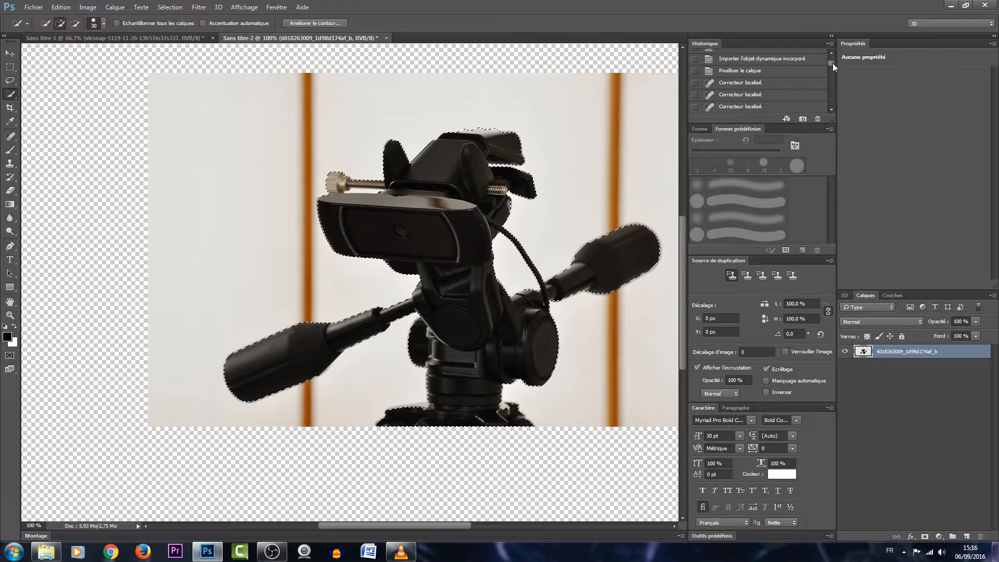
drag(832, 63, 829, 89)
click(761, 85)
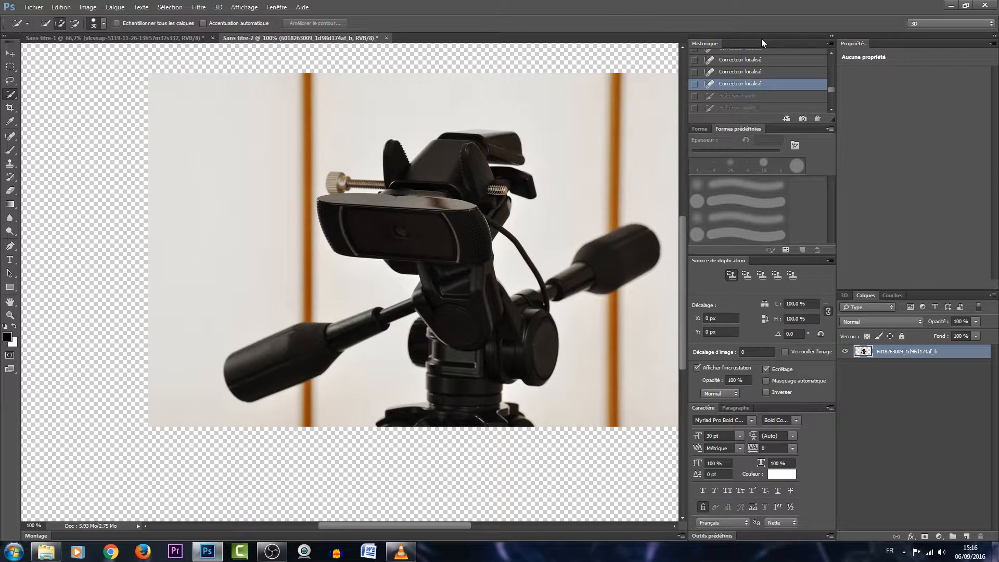
click(832, 36)
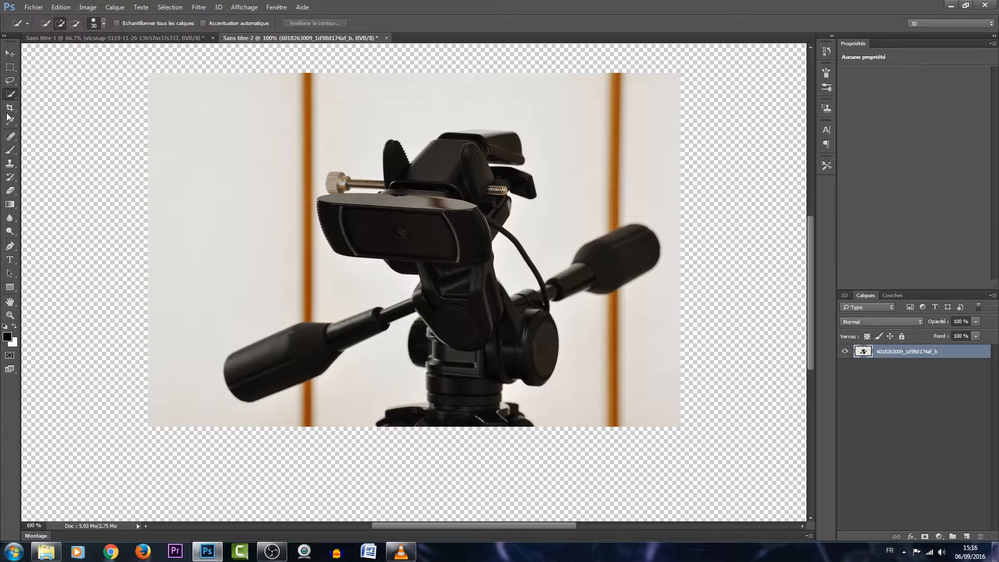
Retouch the remaining mark at the centre of the webcam's front with the Spot Healing Brush.
click(12, 135)
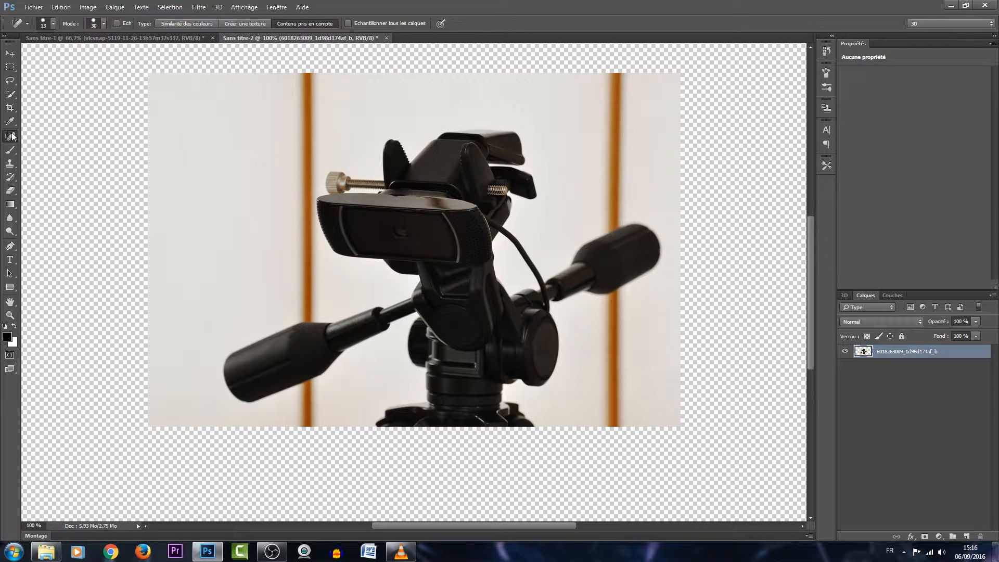
click(400, 533)
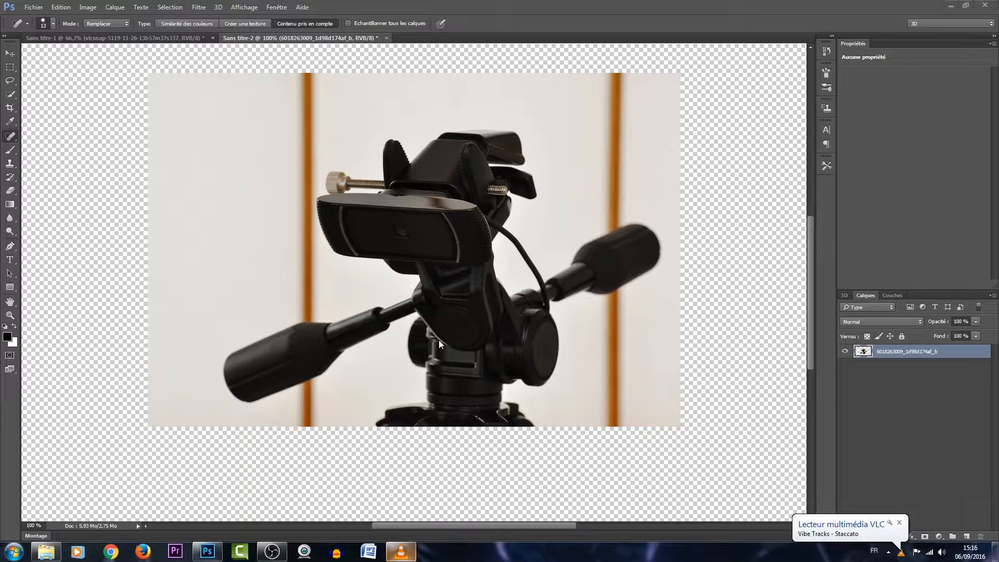
mouse_move(400, 551)
click(414, 530)
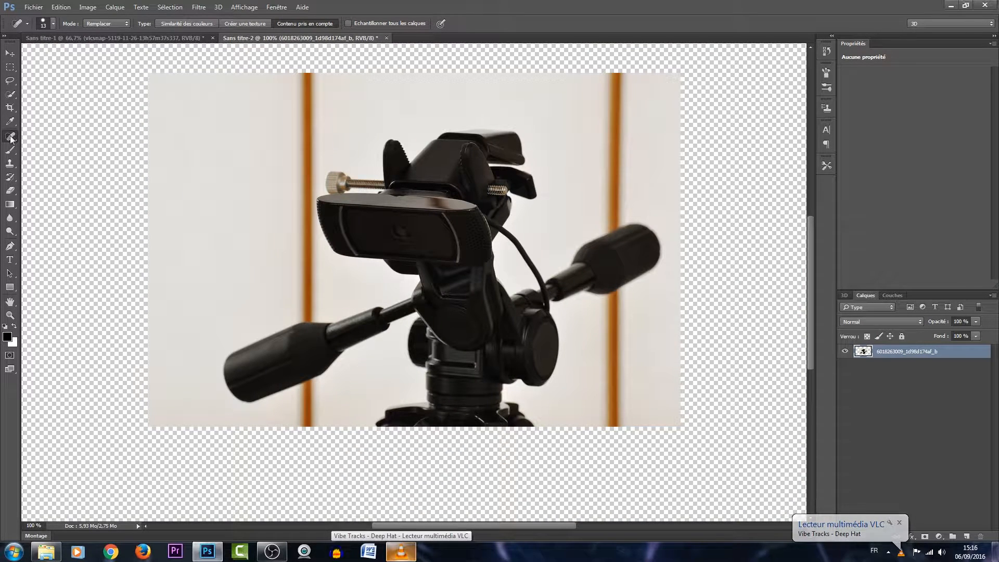
click(407, 226)
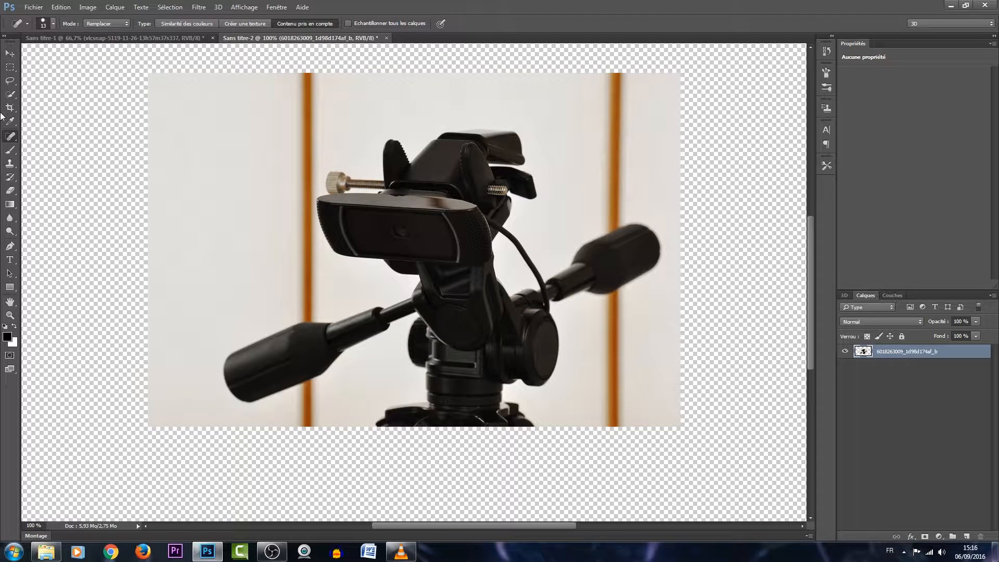
click(10, 94)
mouse_move(425, 227)
mouse_down()
mouse_move(452, 216)
mouse_move(447, 224)
mouse_move(434, 208)
mouse_move(442, 176)
mouse_up()
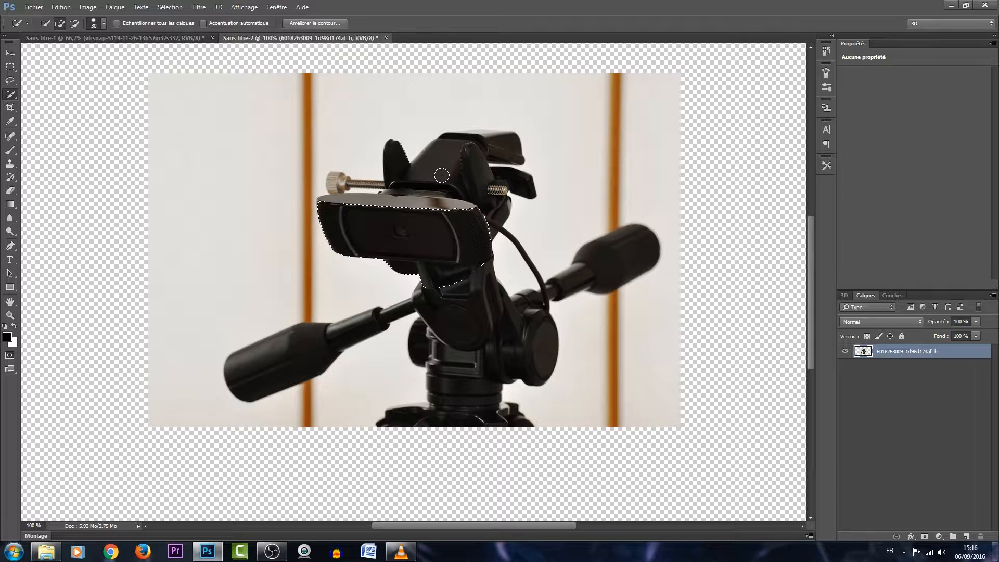
click(332, 180)
click(372, 184)
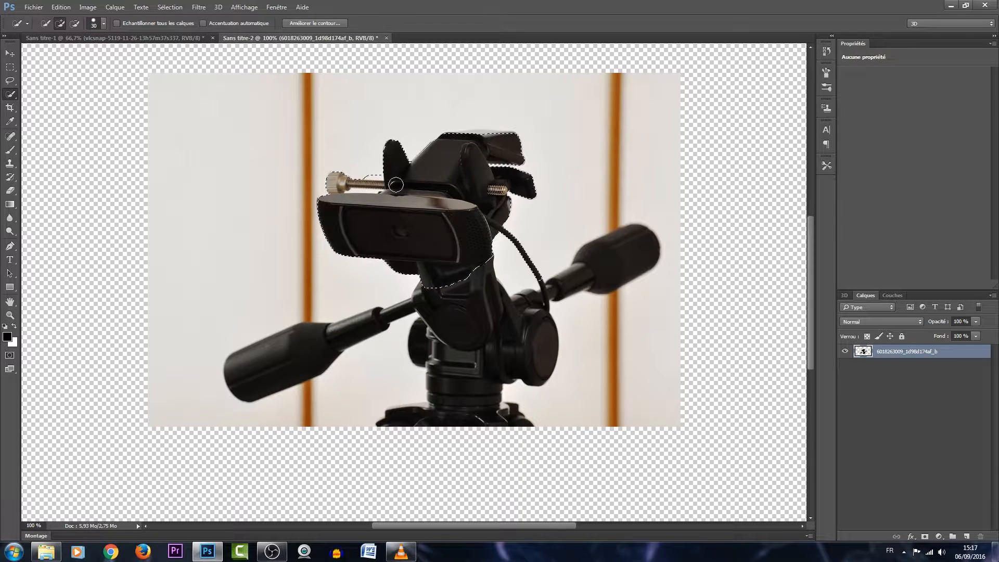
click(826, 51)
scroll(749, 79, up, 10)
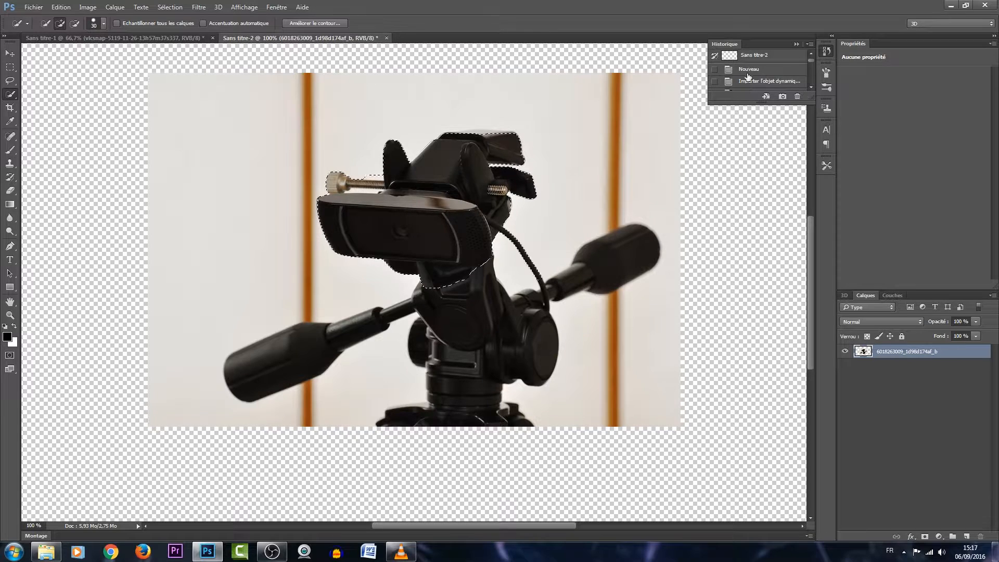
scroll(747, 86, down, 1)
scroll(748, 84, down, 1)
scroll(748, 83, down, 6)
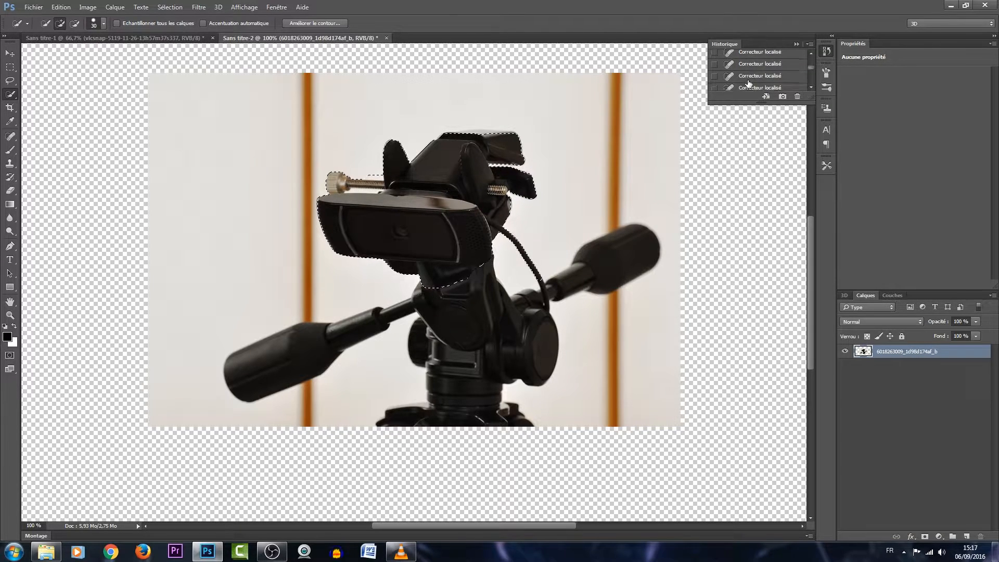
scroll(749, 84, down, 4)
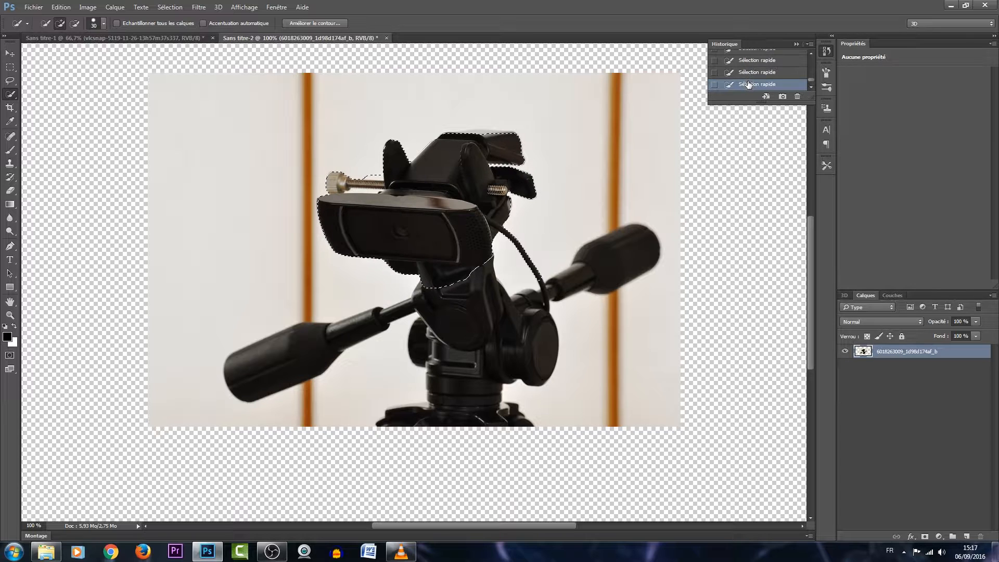
scroll(749, 66, up, 2)
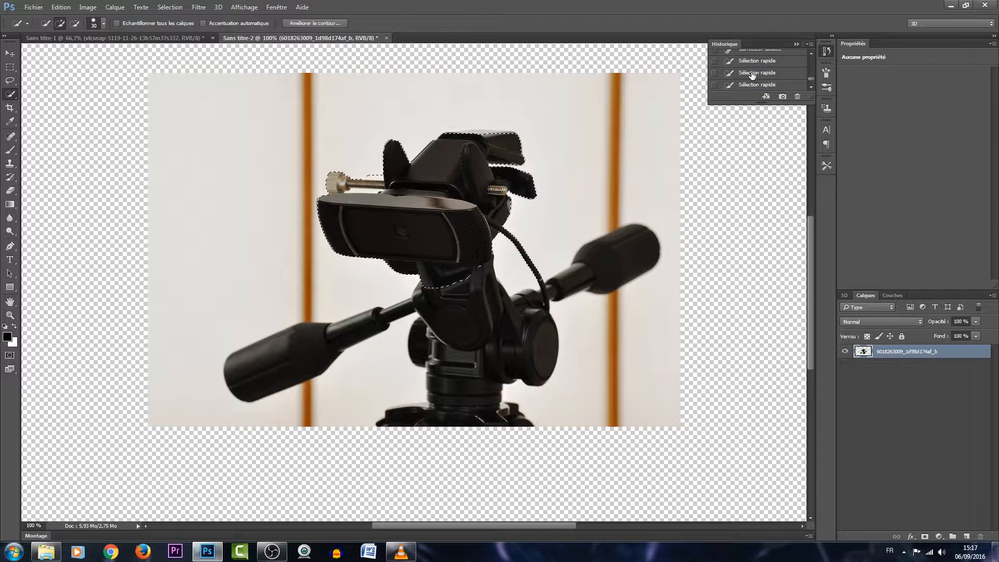
click(756, 75)
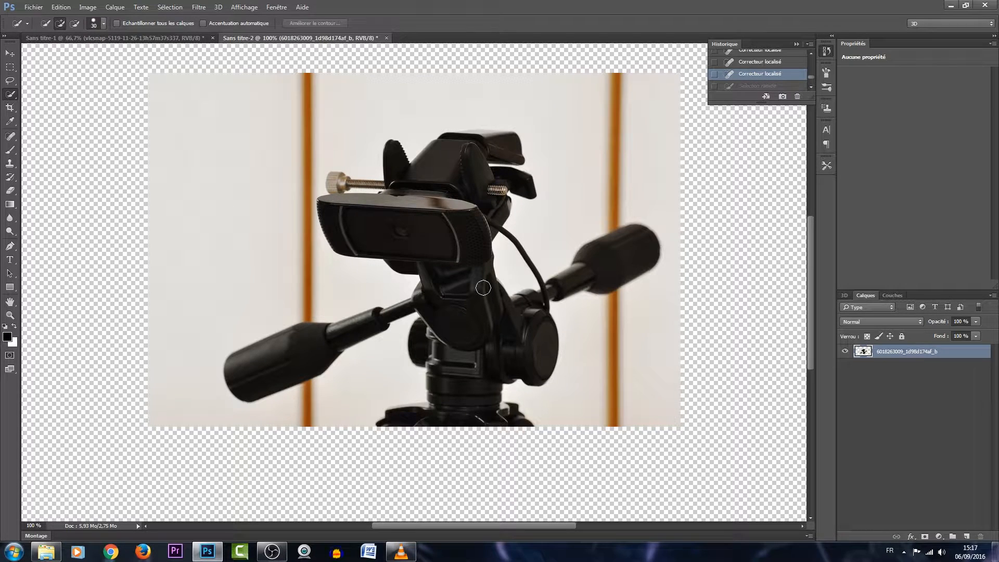
Select the webcam, its cable, the tripod head and both handles with the Quick Selection tool, leaving out the long clamp screw.
click(396, 244)
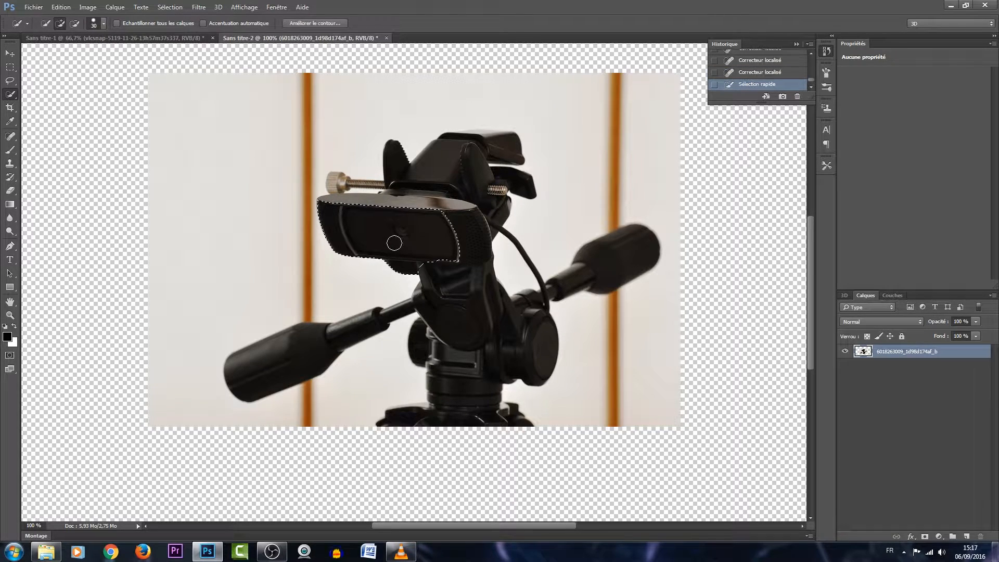
click(436, 198)
click(440, 180)
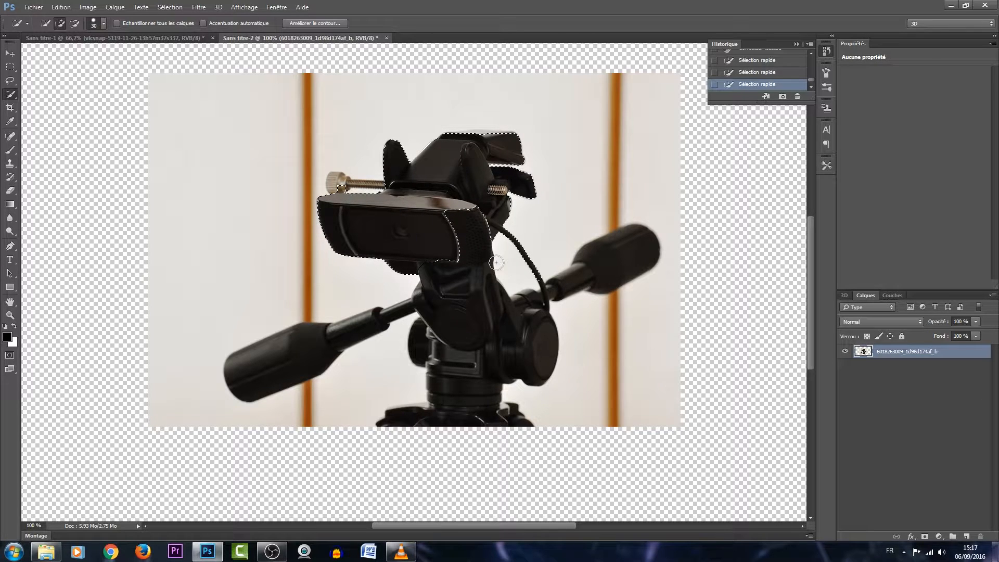
click(475, 303)
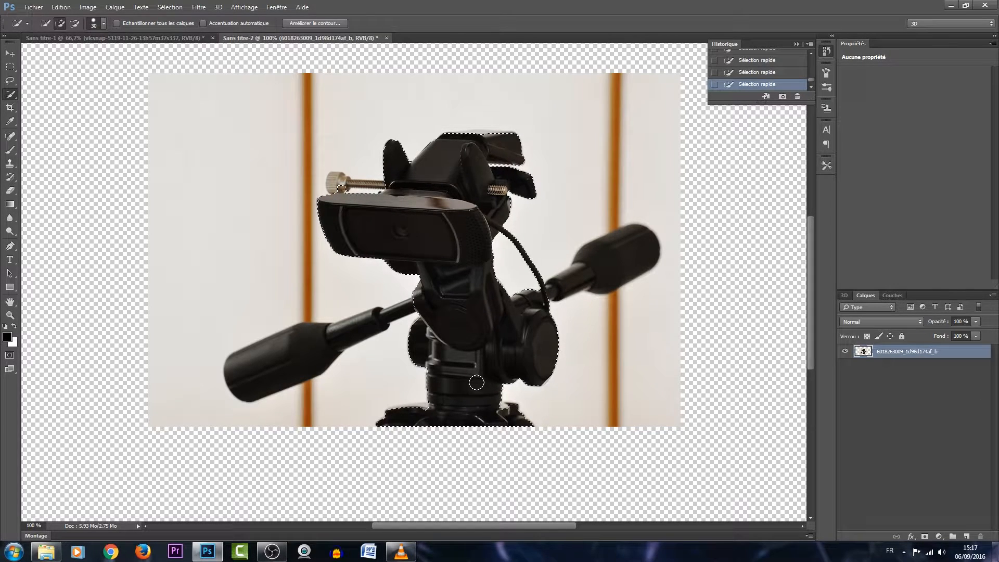
click(627, 265)
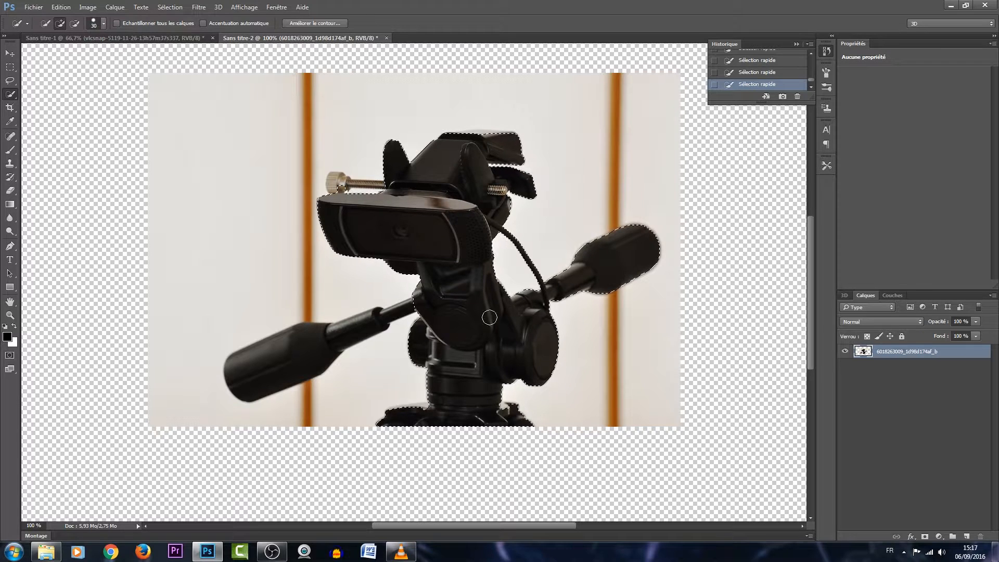
click(258, 379)
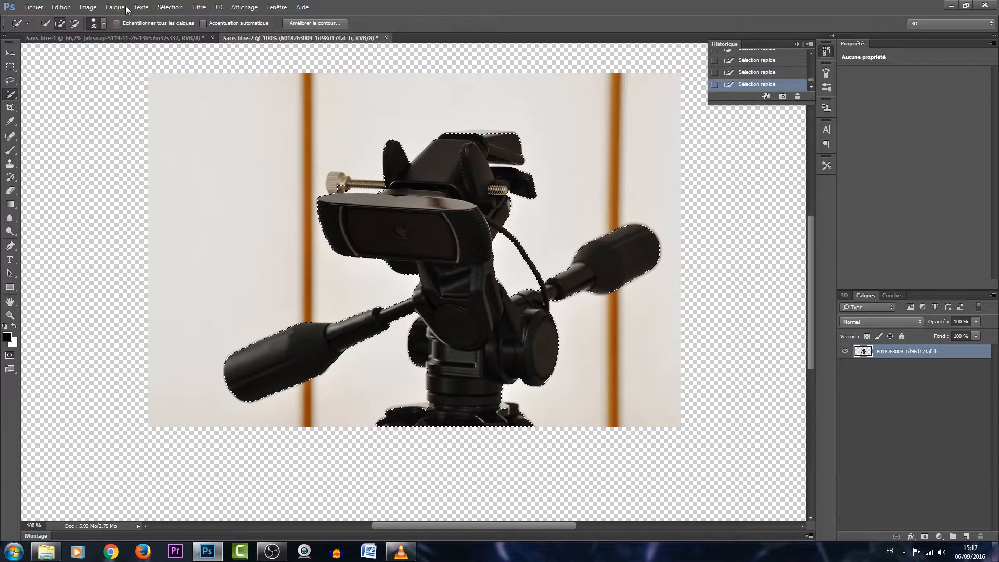
Paste the webcam and tripod cutout into the first document as a new layer, and undo the stray quick selection made on it.
click(145, 38)
key(ctrl+v)
mouse_move(416, 286)
mouse_down()
mouse_move(406, 263)
mouse_move(421, 288)
mouse_move(415, 268)
mouse_up()
click(10, 54)
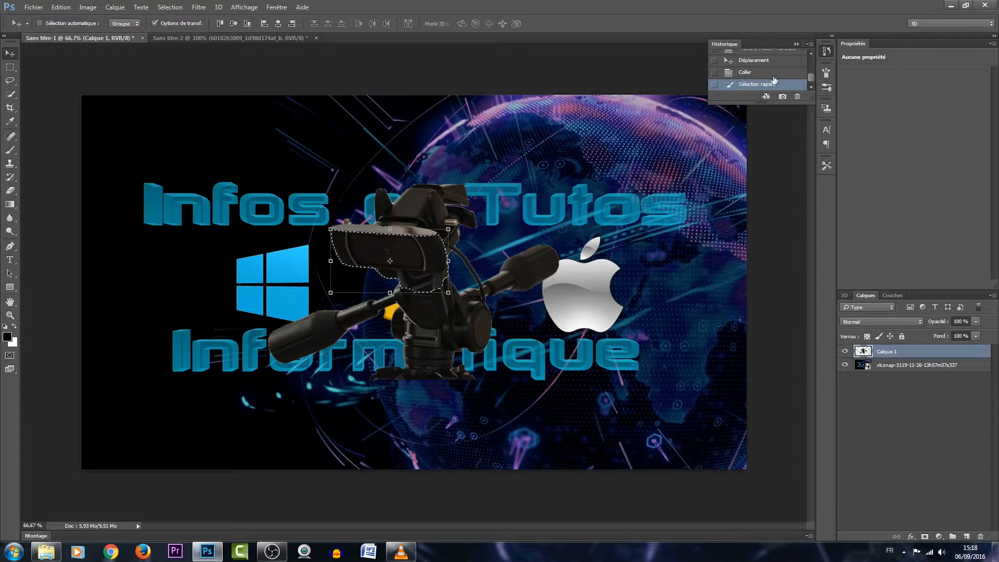
click(758, 73)
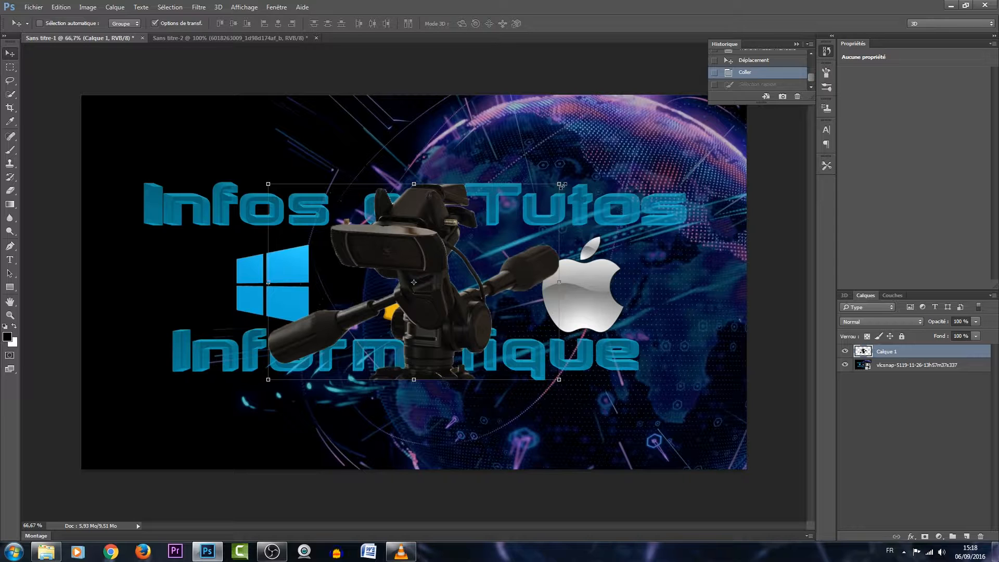
Scale the cutout layer down to about 52% and move it into the lower-right corner of the background image.
drag(561, 185, 427, 288)
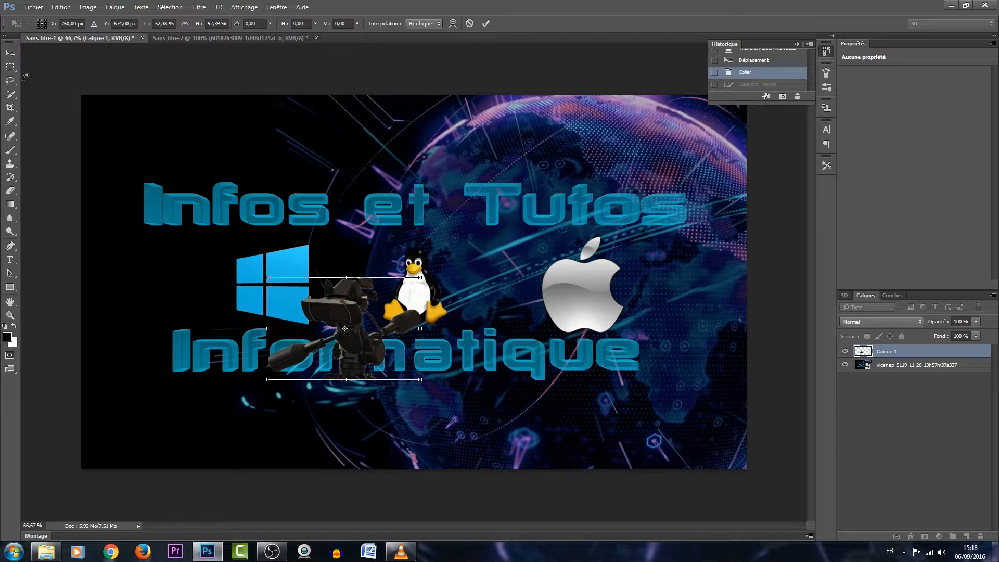
click(10, 53)
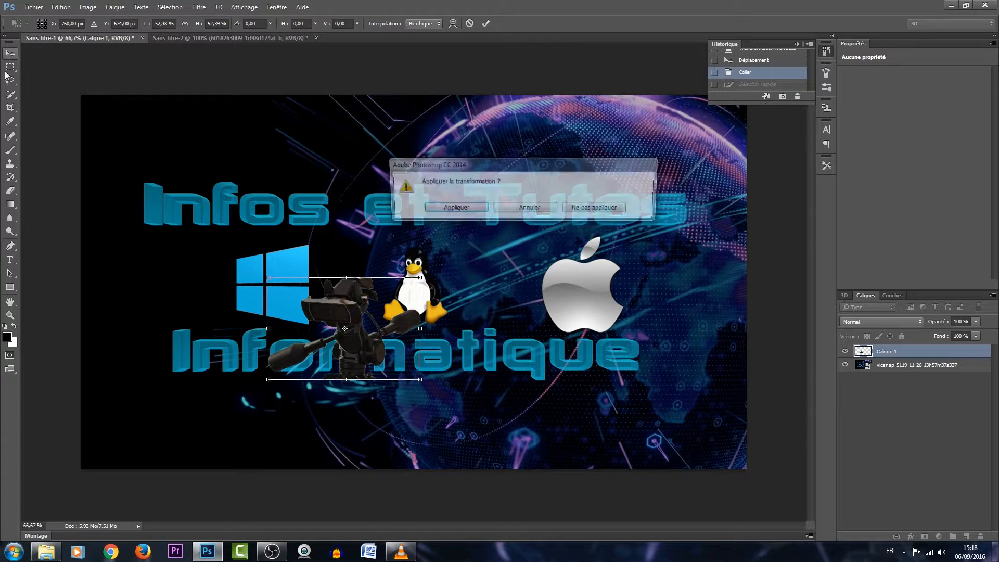
click(453, 208)
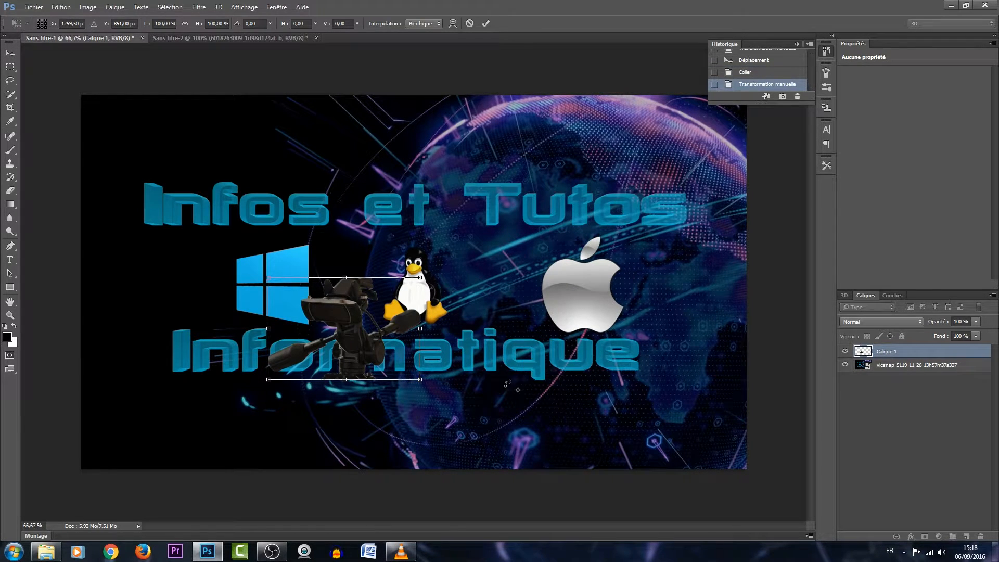
click(10, 53)
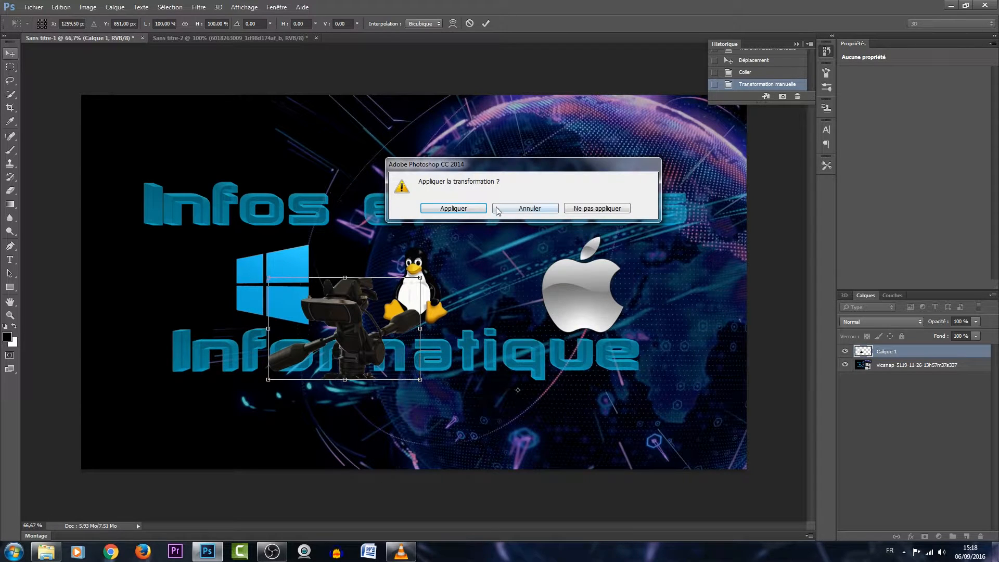
click(455, 209)
drag(378, 296, 690, 385)
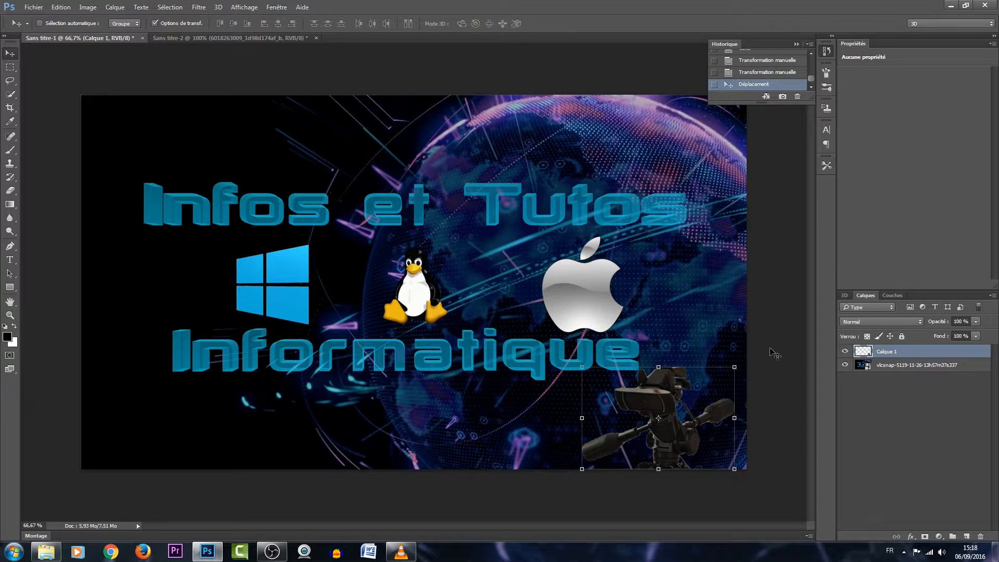
Set the tripod cutout layer's blend mode to Superposition, and make the background image layer active.
click(905, 321)
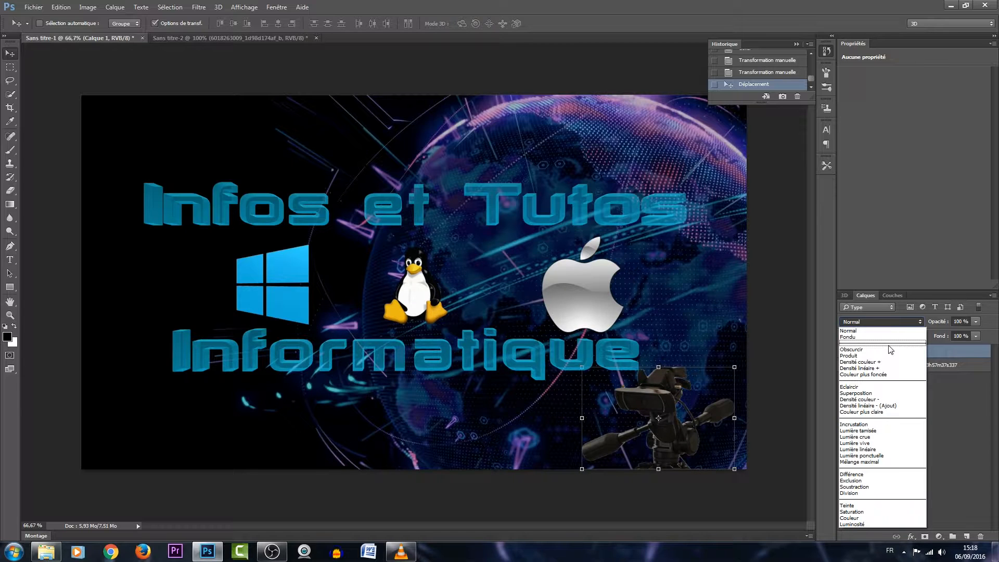
click(850, 331)
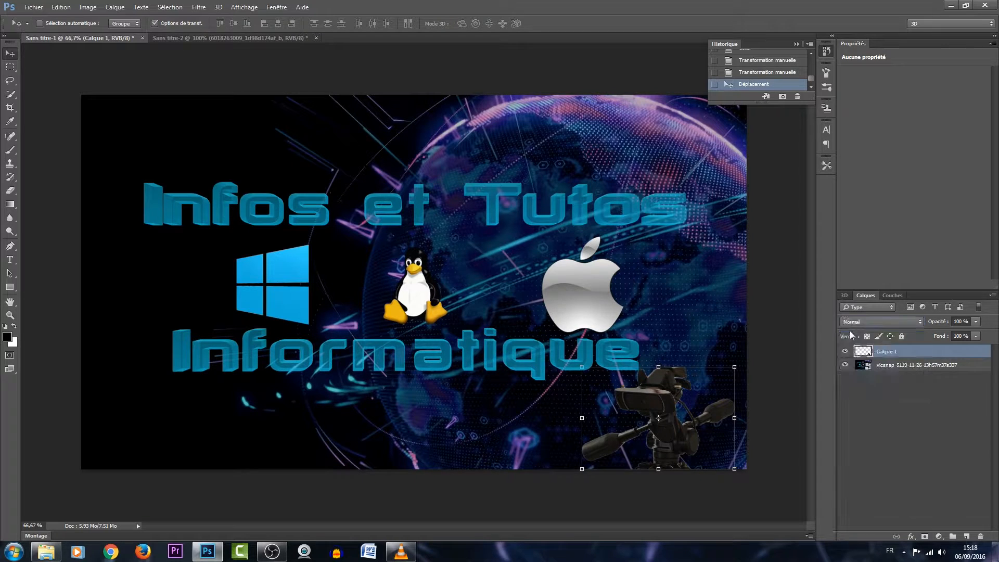
key(Down)
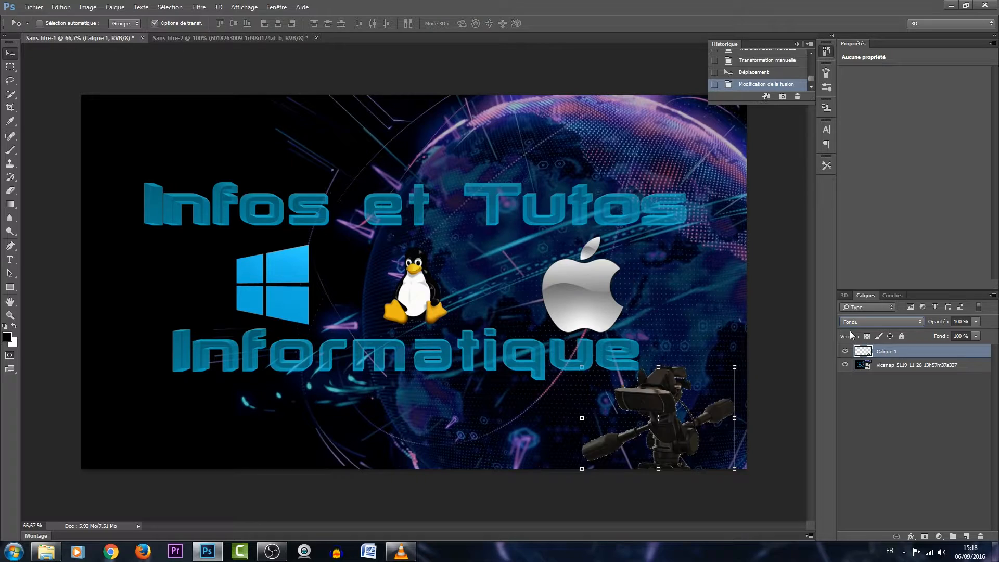
key(Down)
key(Down)
key(Down)
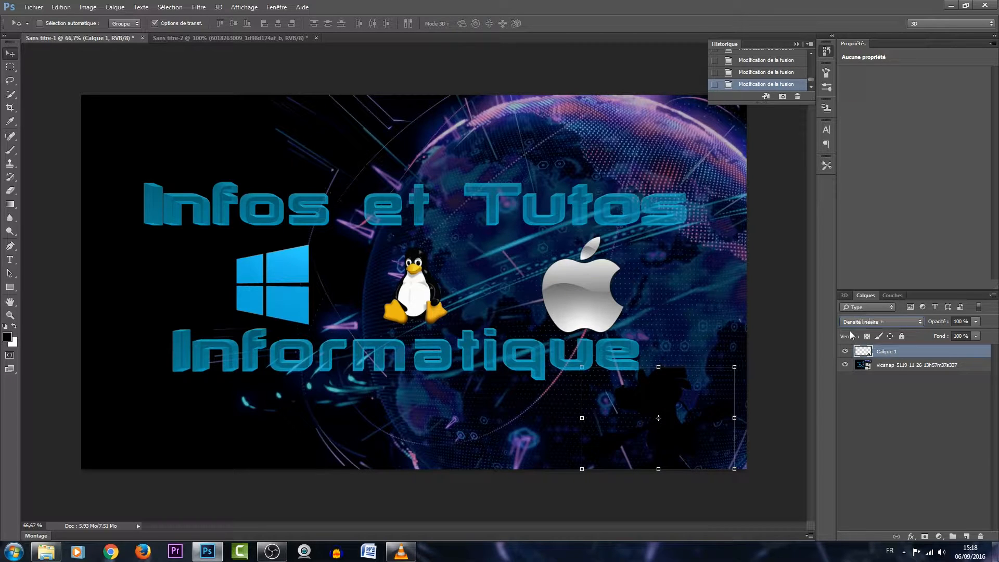
key(Down)
key(Down)
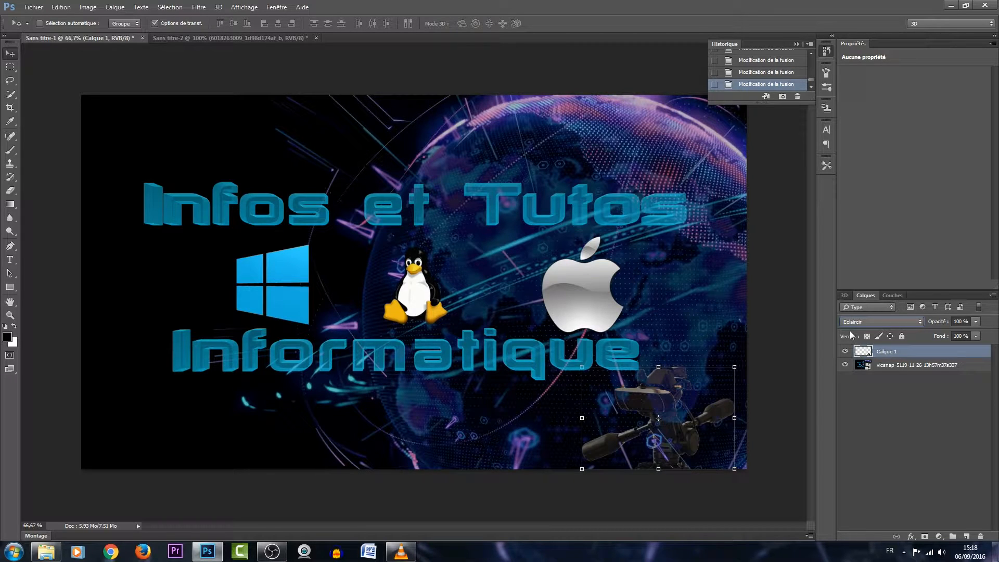
key(Down)
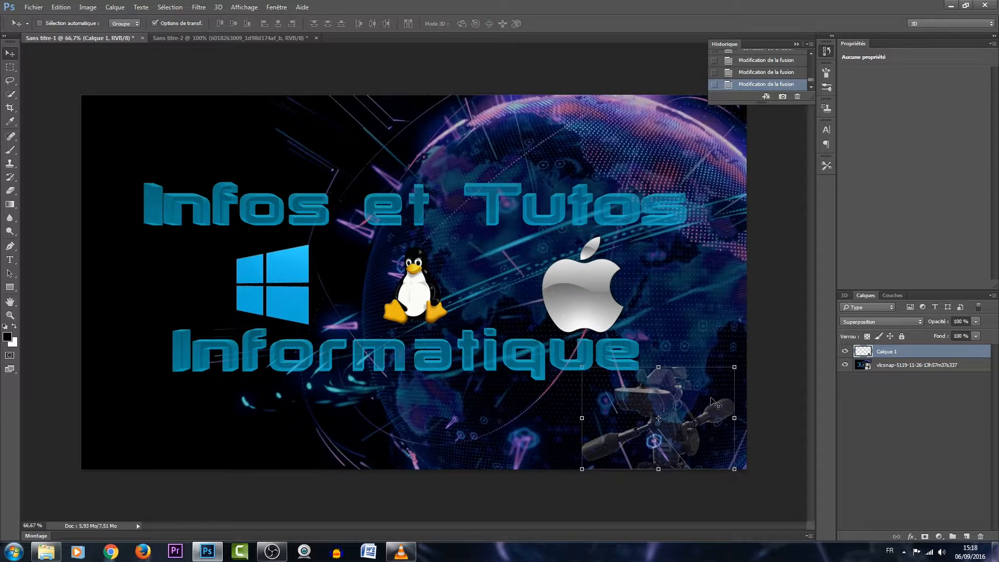
click(905, 366)
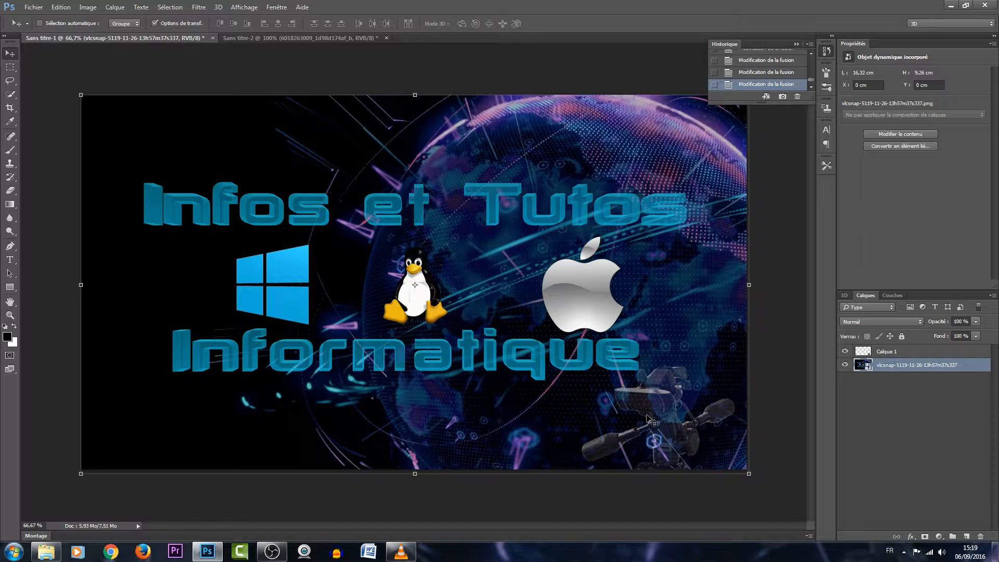
right_click(420, 39)
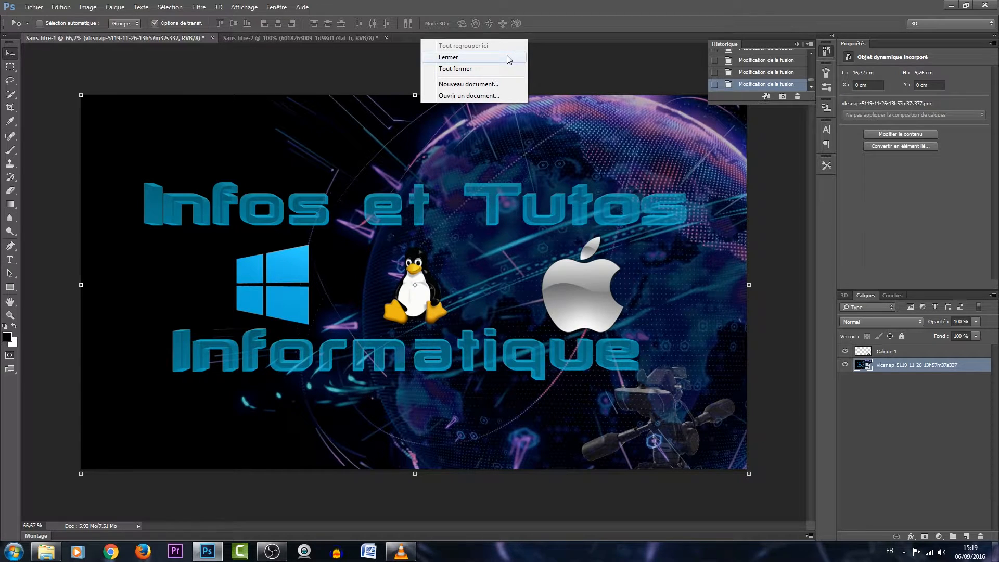
click(466, 84)
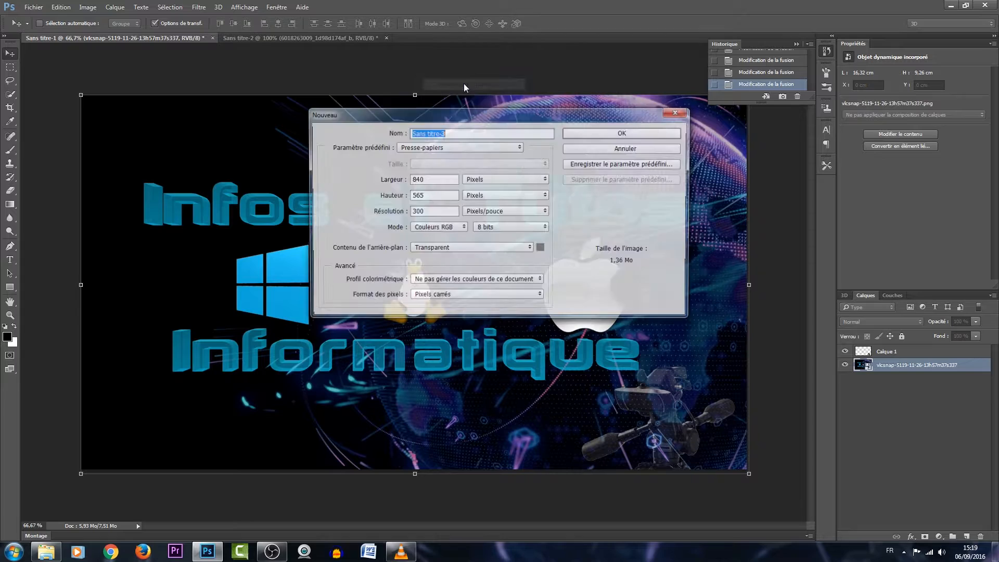
double_click(434, 178)
text(1920)
key(Tab)
text(1080)
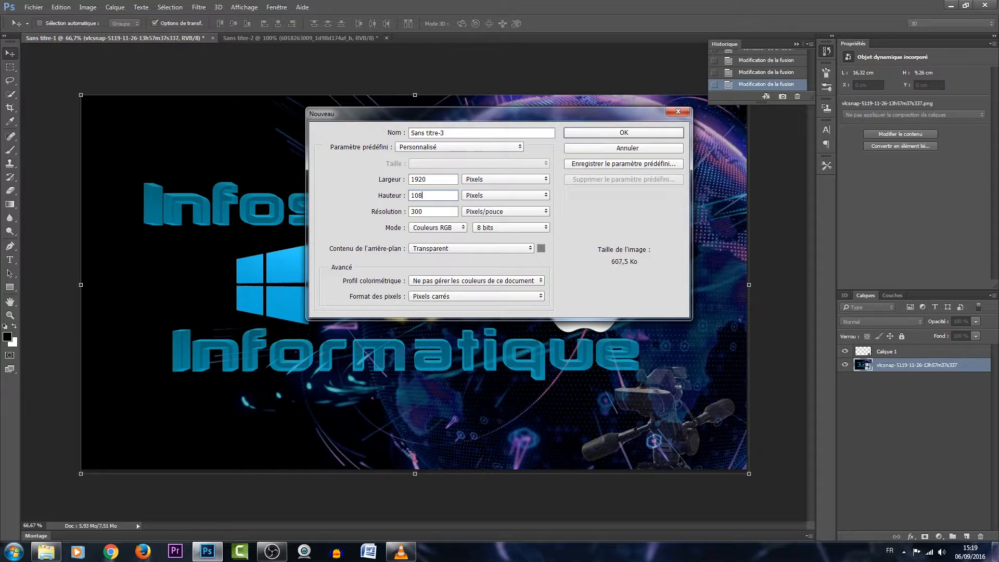
click(598, 134)
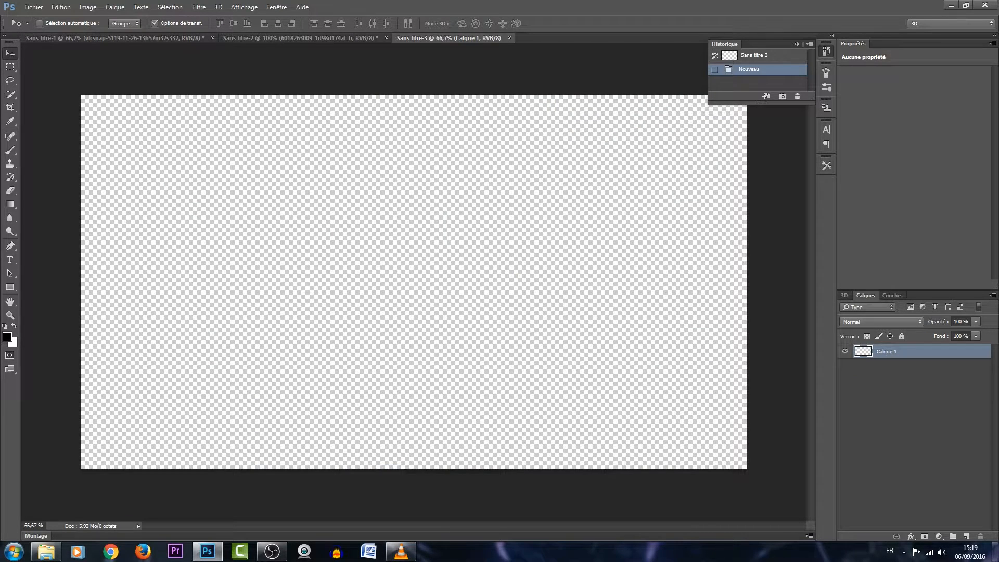
drag(375, 290, 358, 270)
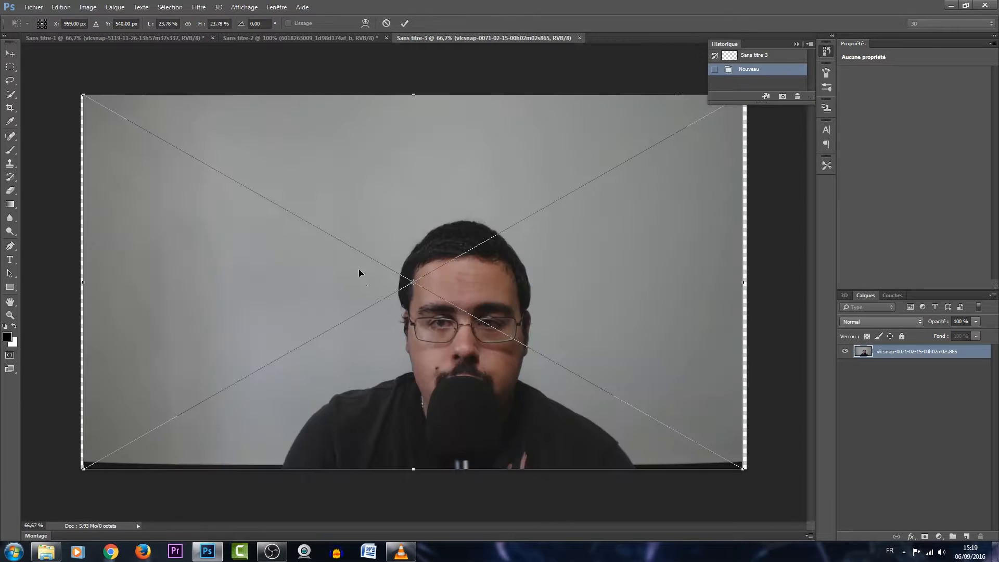
key(Return)
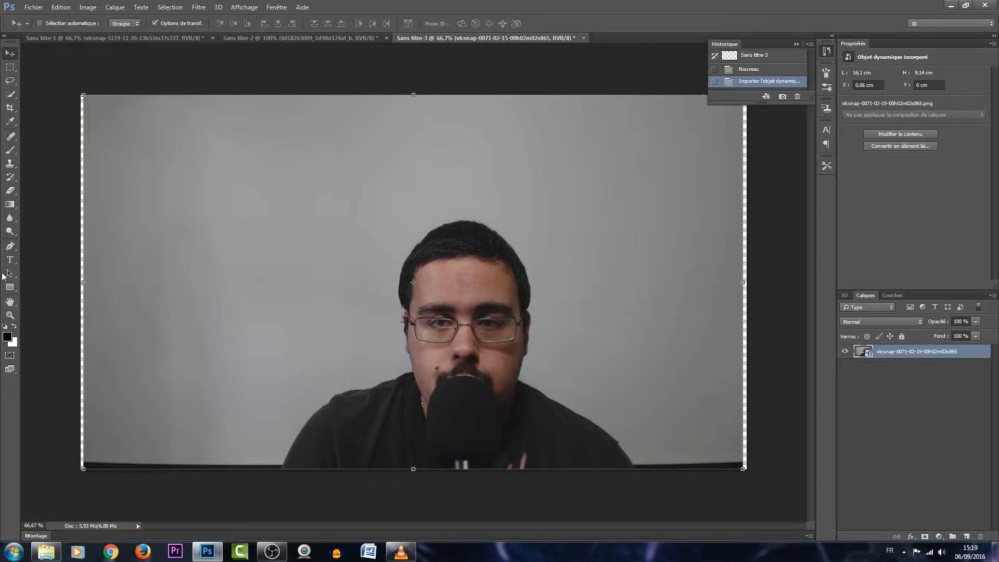
Select the man and his microphone with the Quick Selection tool and paste the cutout into the first document above the background layer.
click(10, 95)
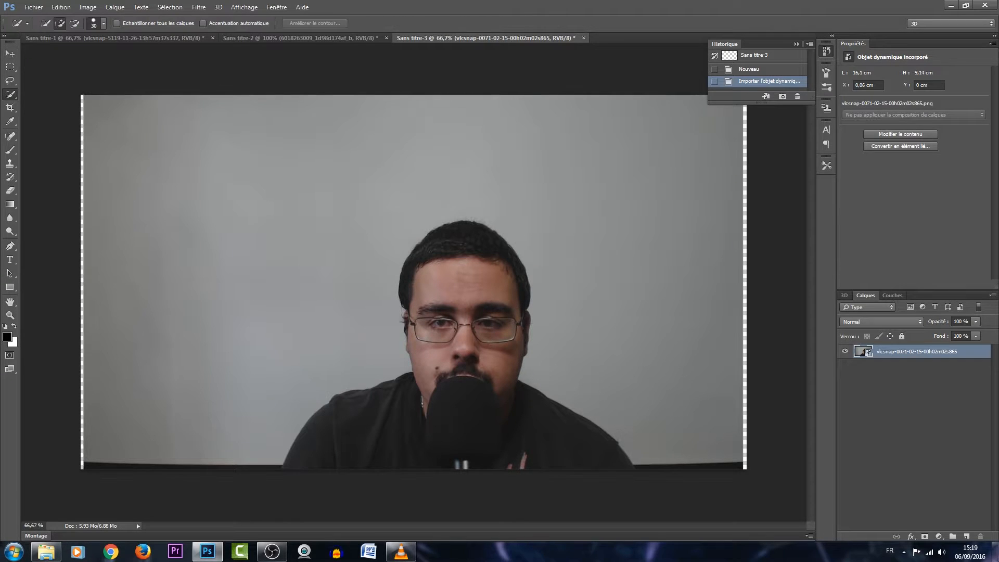
click(482, 407)
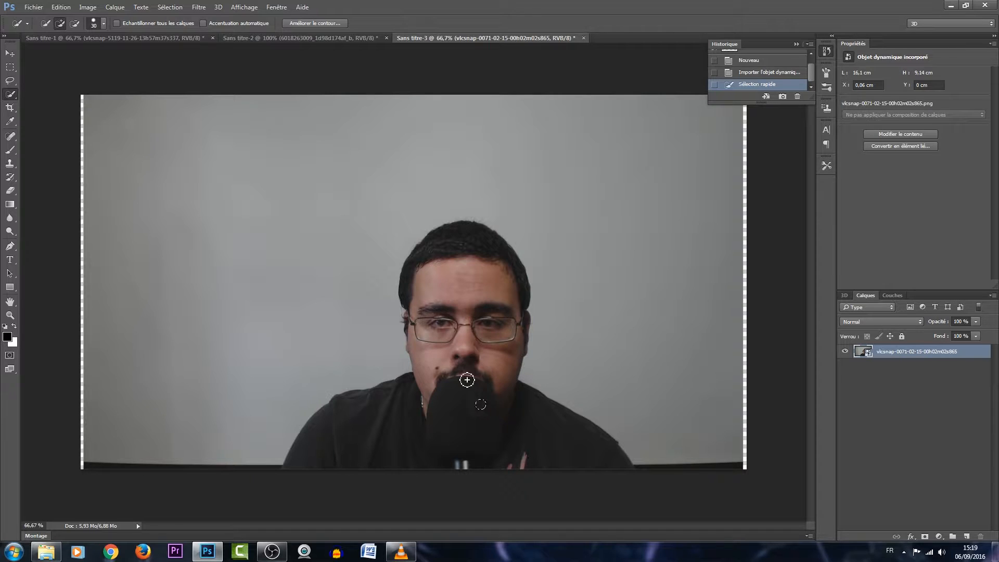
click(455, 248)
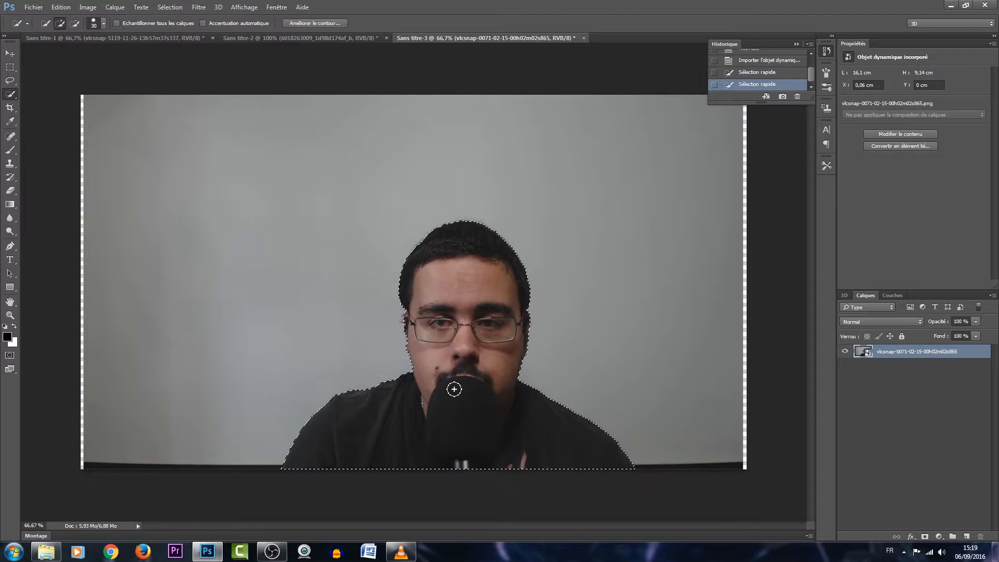
click(75, 38)
key(ctrl+v)
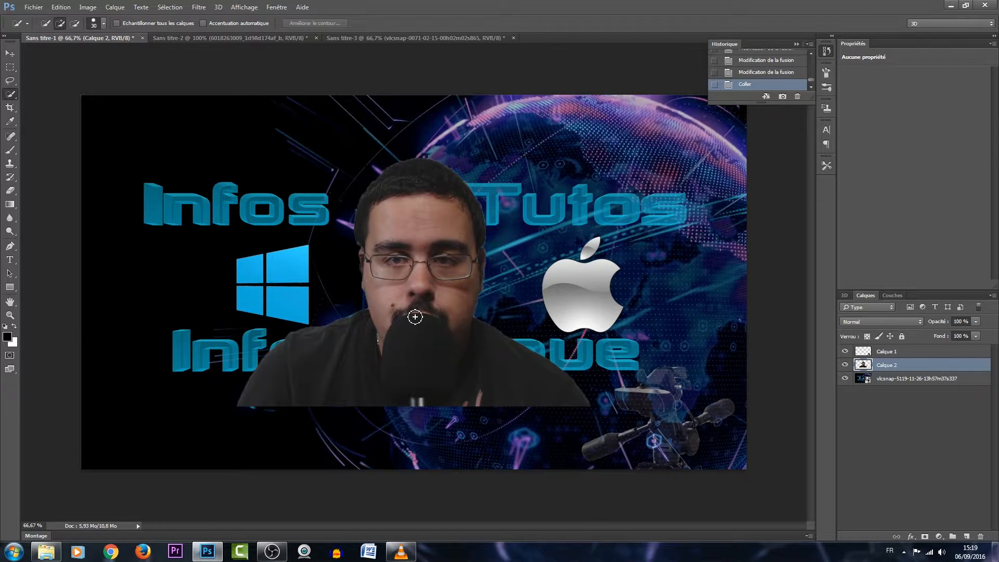
Scale the man's cutout to about 42%, move it into the lower-left corner of the background image, and shrink it slightly by a further 96%.
click(10, 53)
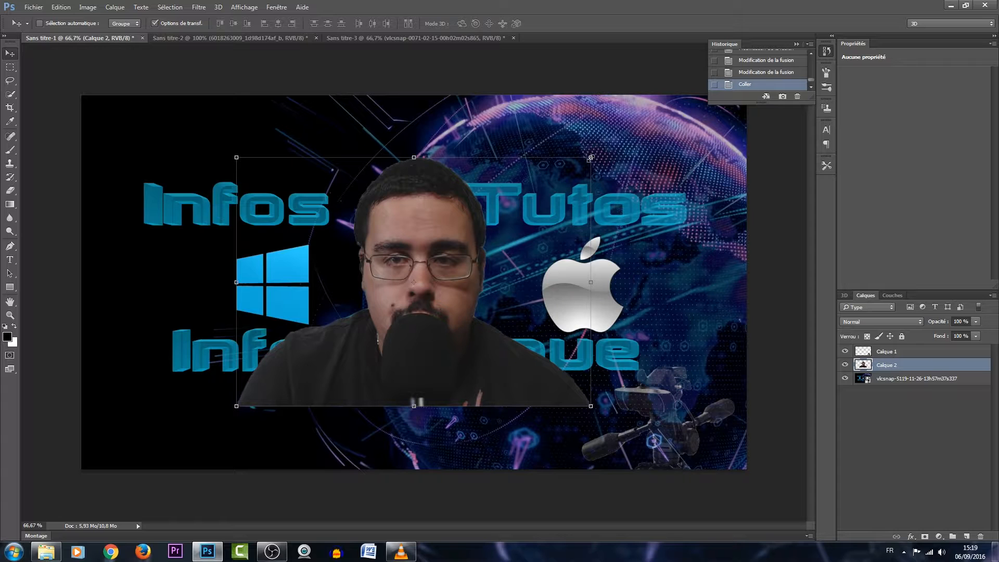
drag(591, 157, 386, 307)
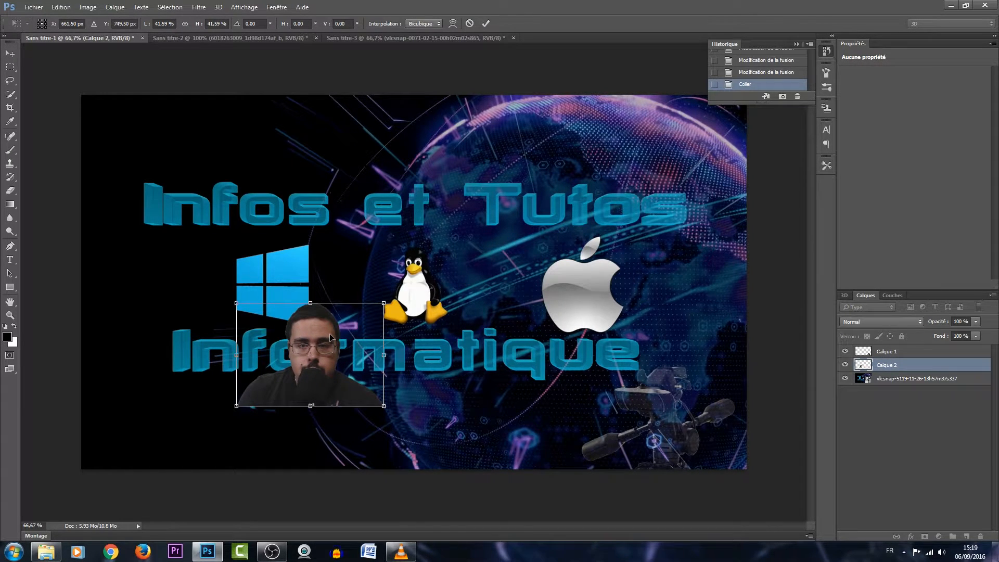
key(Return)
drag(322, 339, 164, 401)
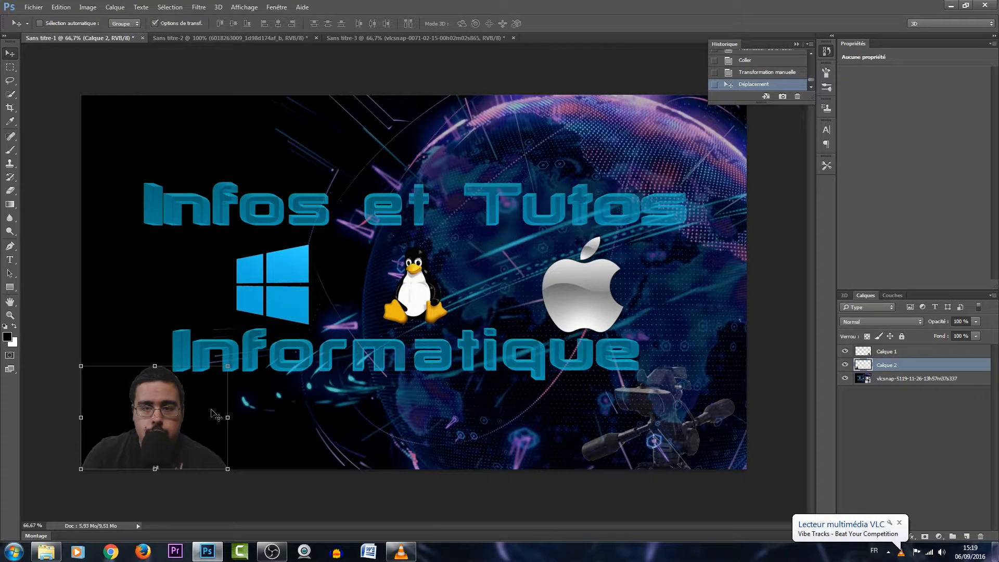
drag(227, 366, 222, 369)
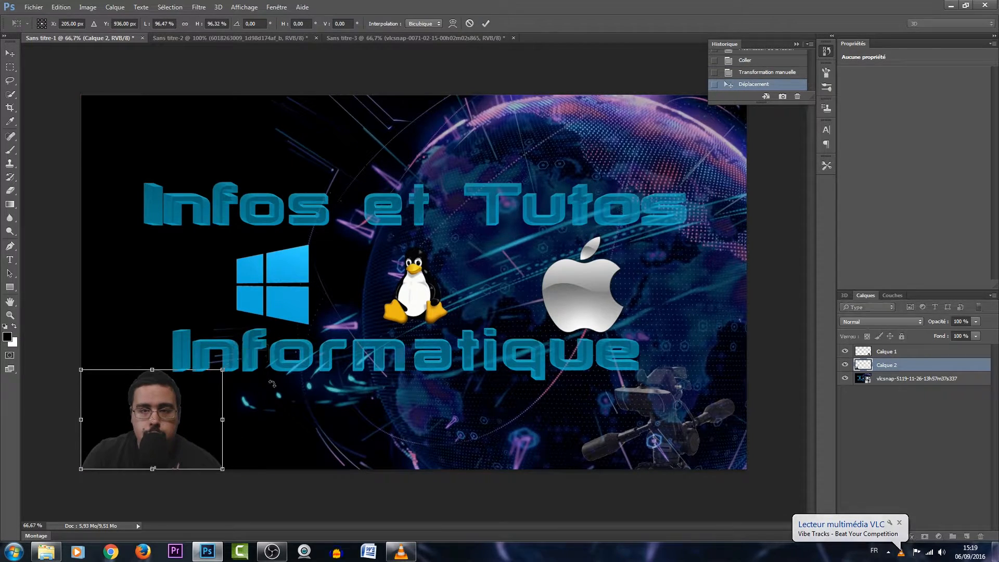
key(Return)
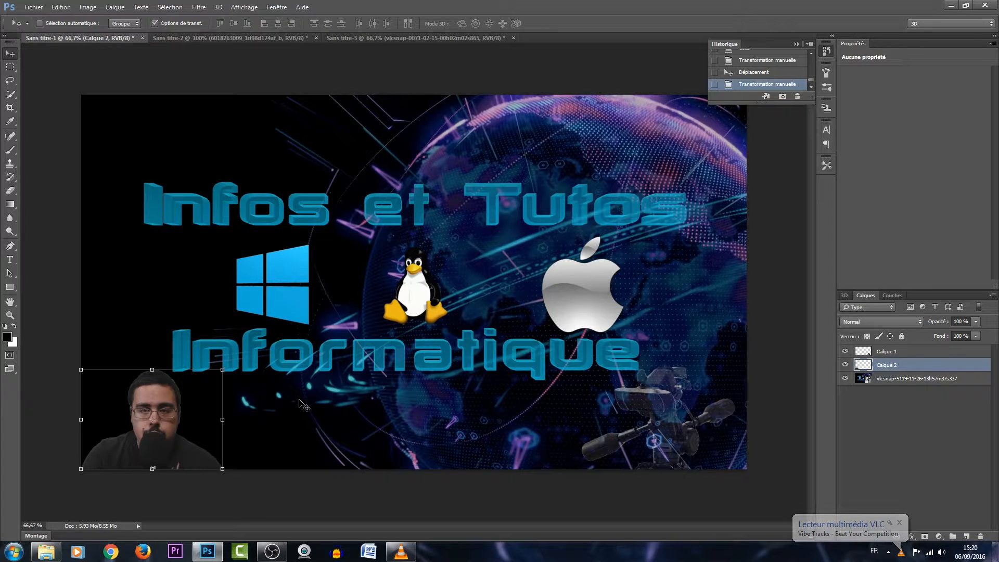
Lower the opacity of the man's cutout layer to 70%.
click(977, 322)
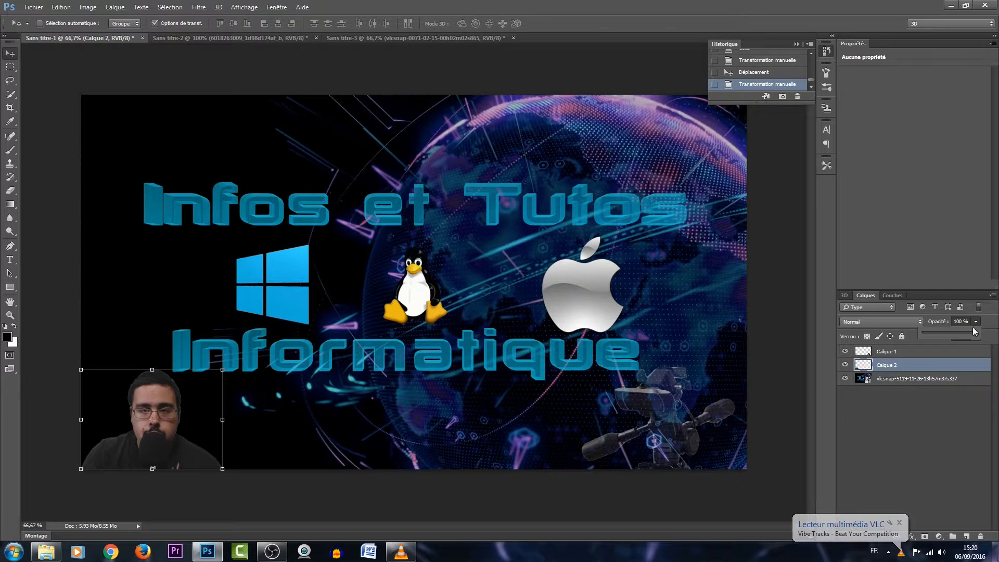
drag(975, 333, 960, 334)
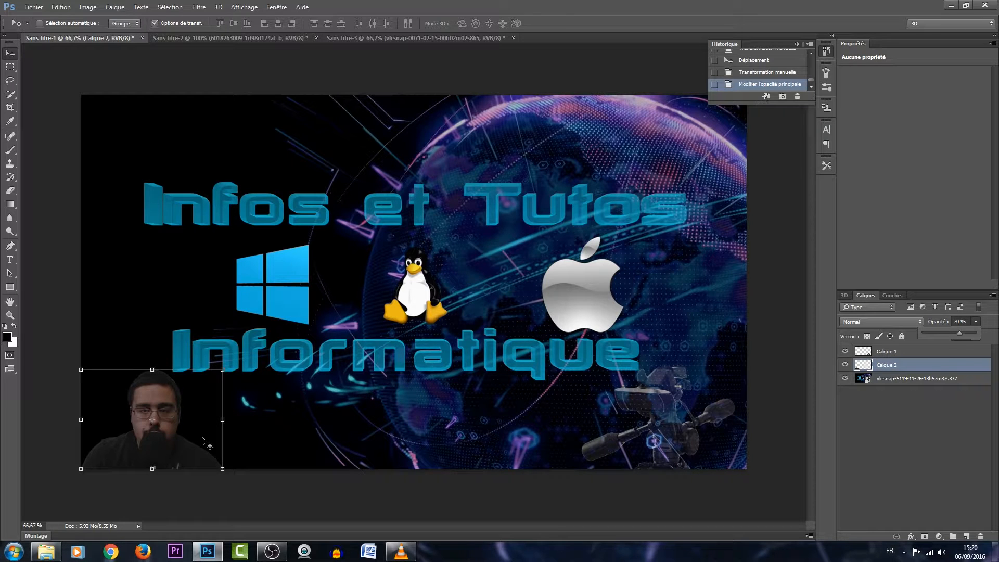
click(482, 318)
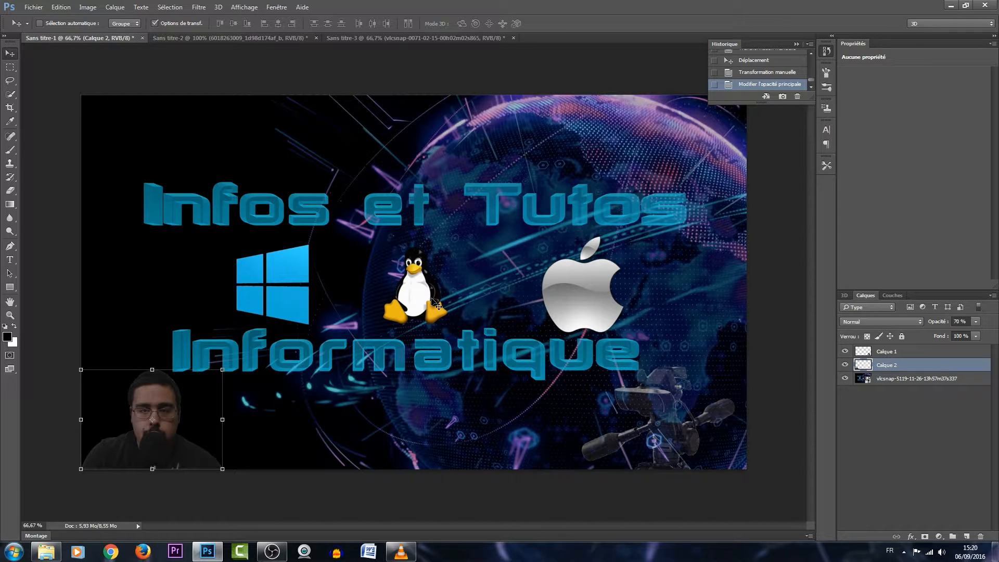
Collapse the history and draw a full-width rectangle about 1924 × 143 px above the "Infos et Tutos" title.
click(795, 45)
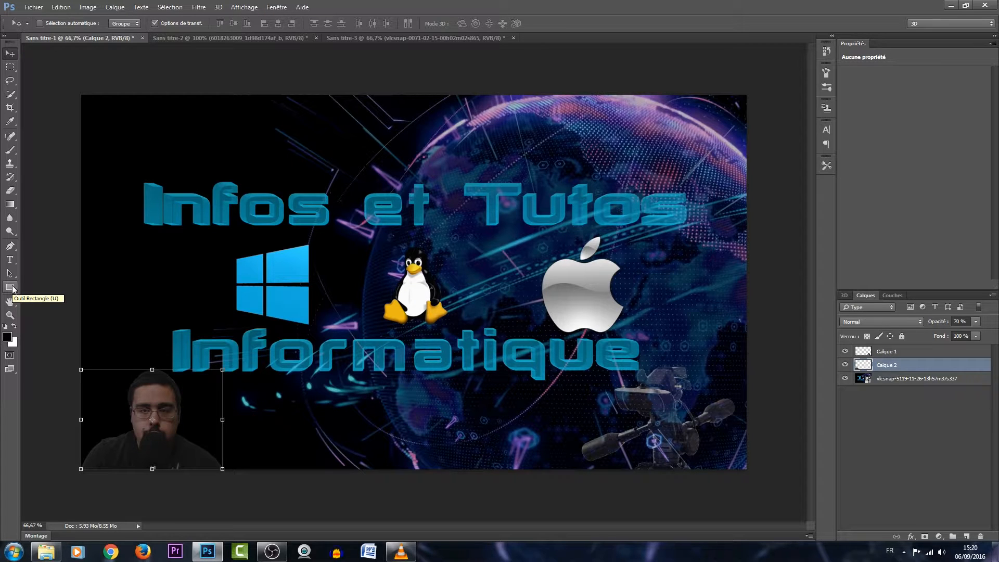
click(11, 287)
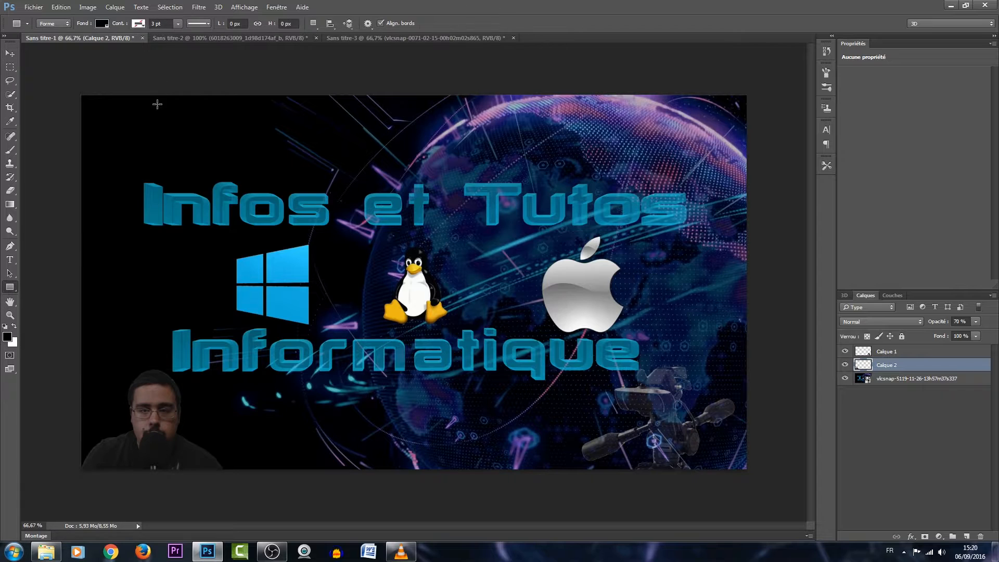
drag(82, 114, 747, 163)
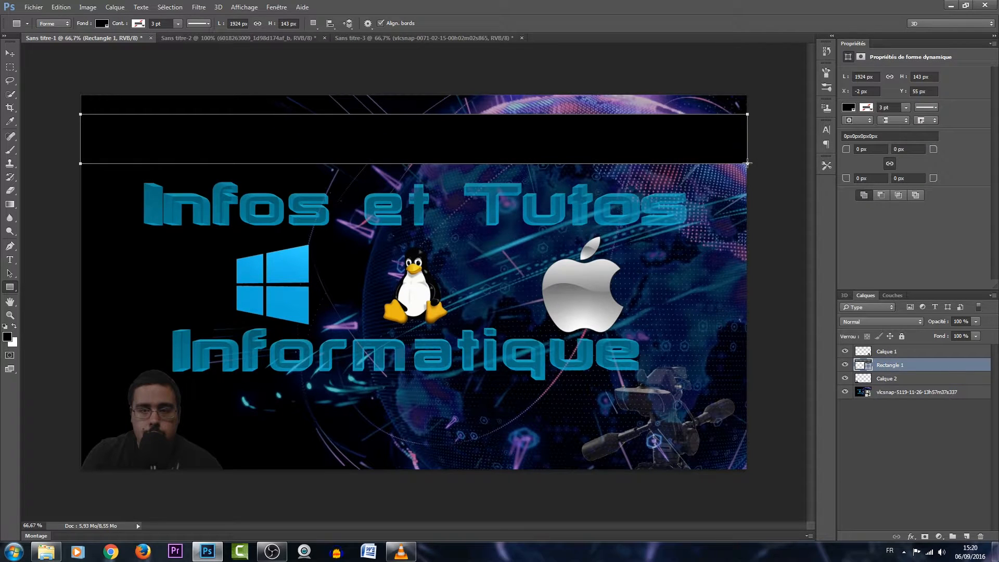
Change the fill colour of the rectangle above the title to a medium grey swatch.
click(849, 108)
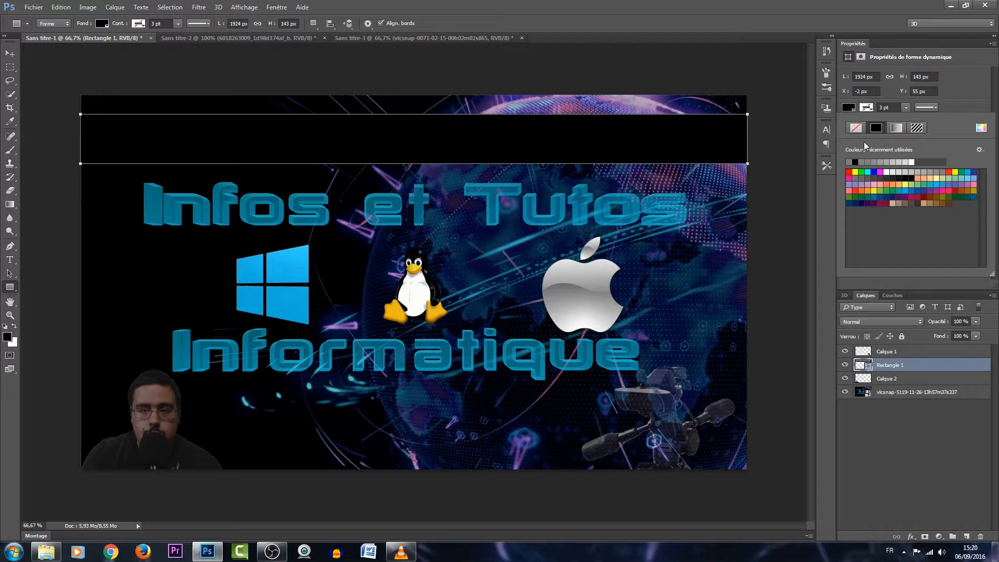
click(851, 105)
click(851, 105)
click(946, 173)
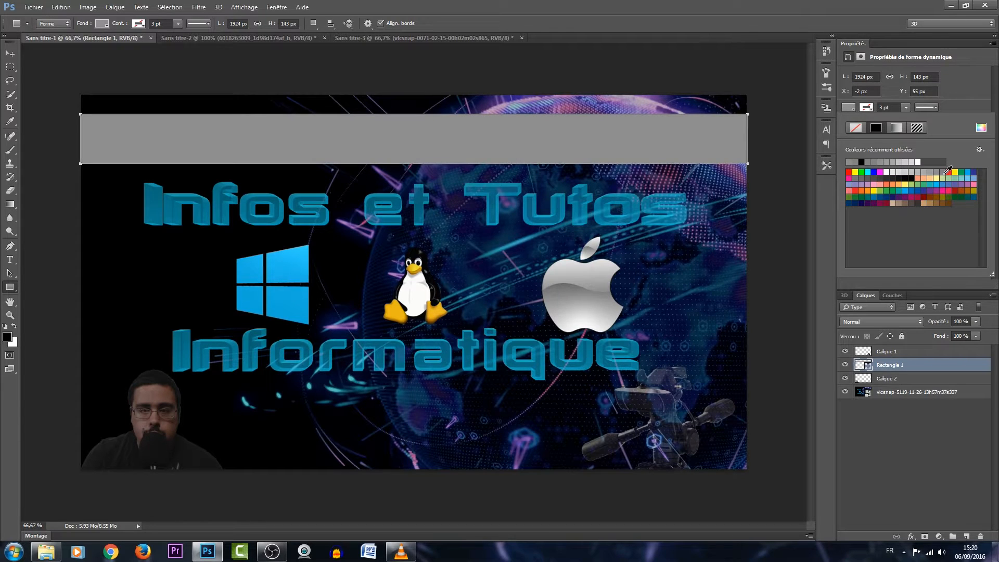
click(943, 172)
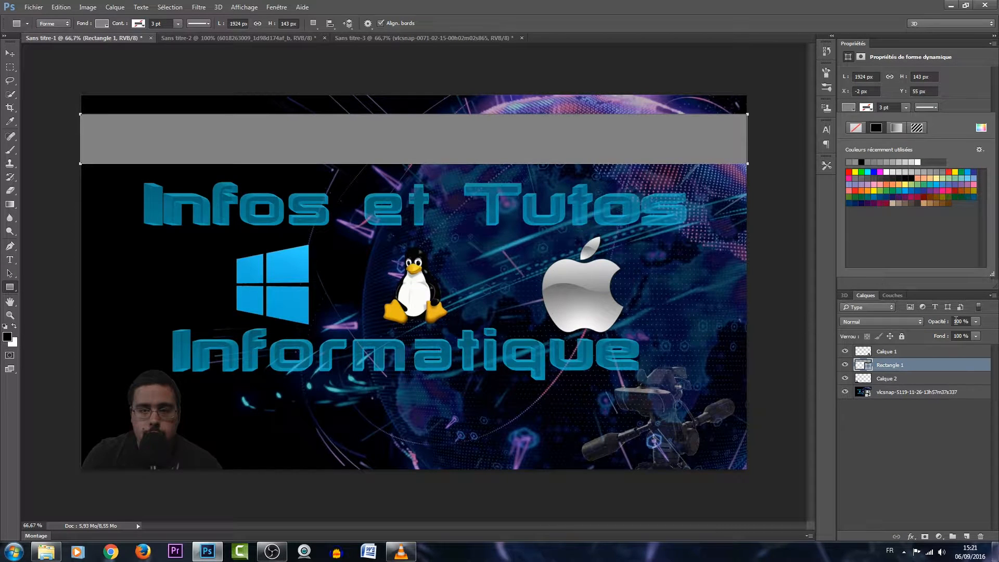
Lower the opacity of the grey rectangle's layer to about 52%.
click(976, 321)
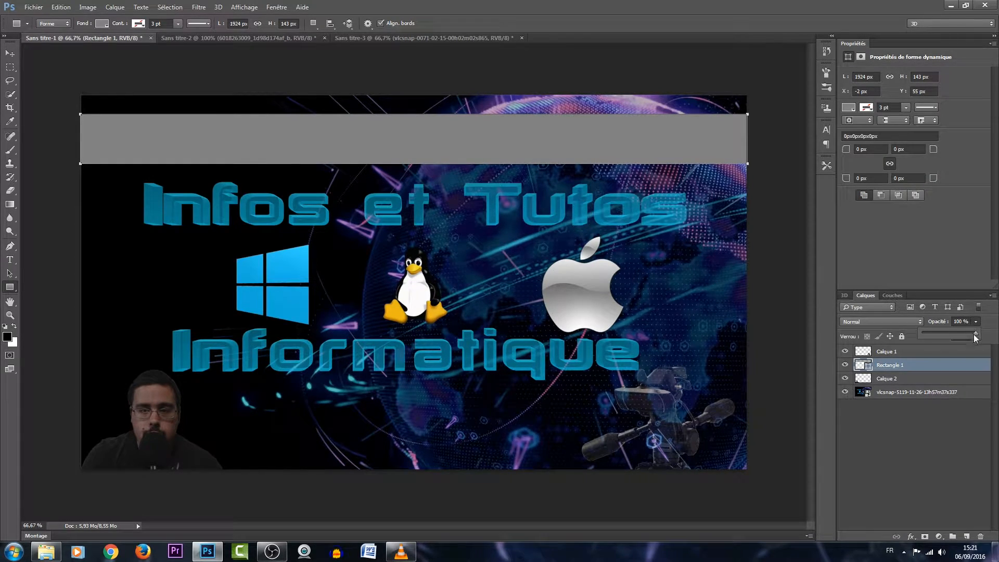
drag(958, 336, 955, 335)
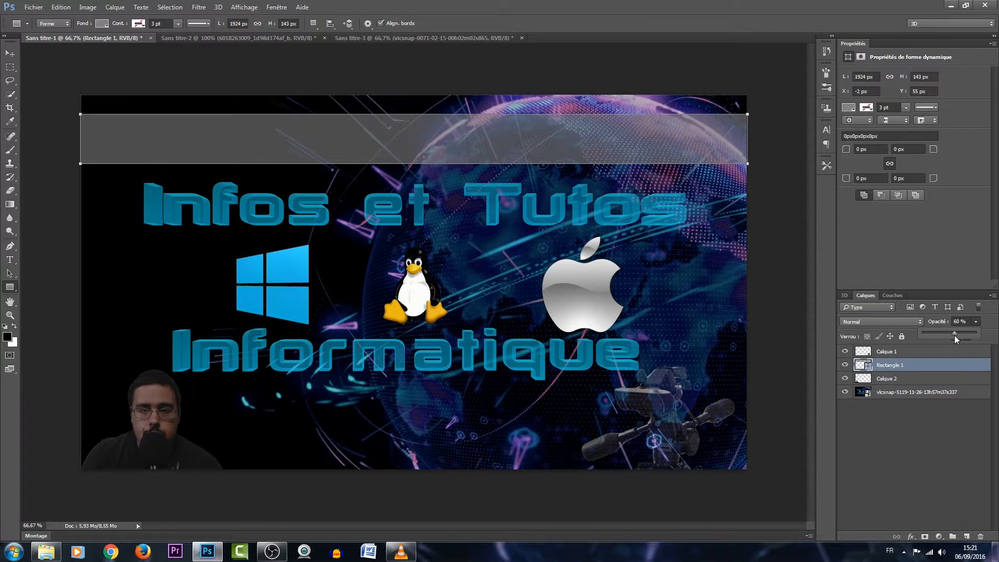
drag(953, 335, 948, 336)
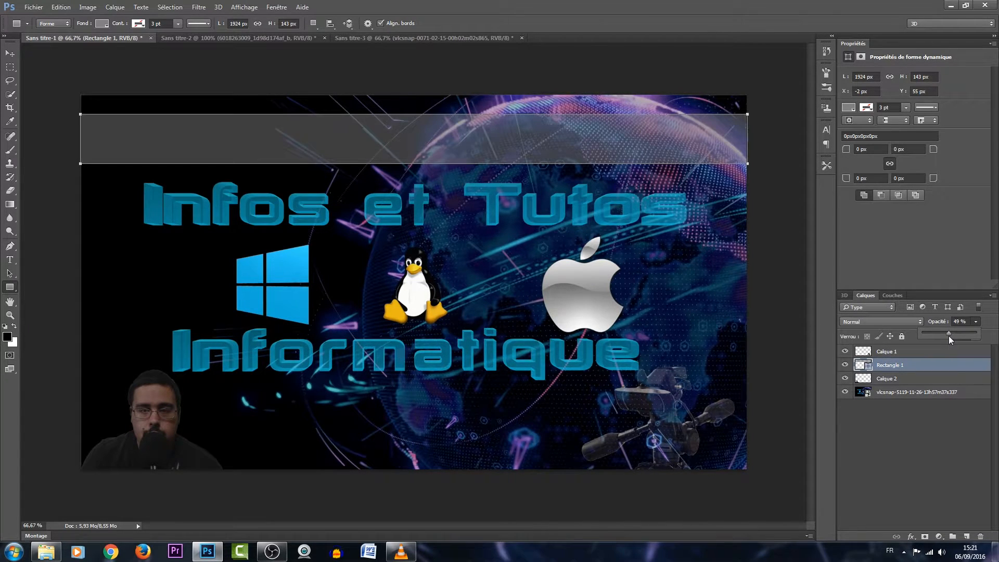
Add the centred white text "Photoshop les bases" inside the semi-transparent grey banner, in 30 pt Myriad Pro Bold Condensed.
click(9, 260)
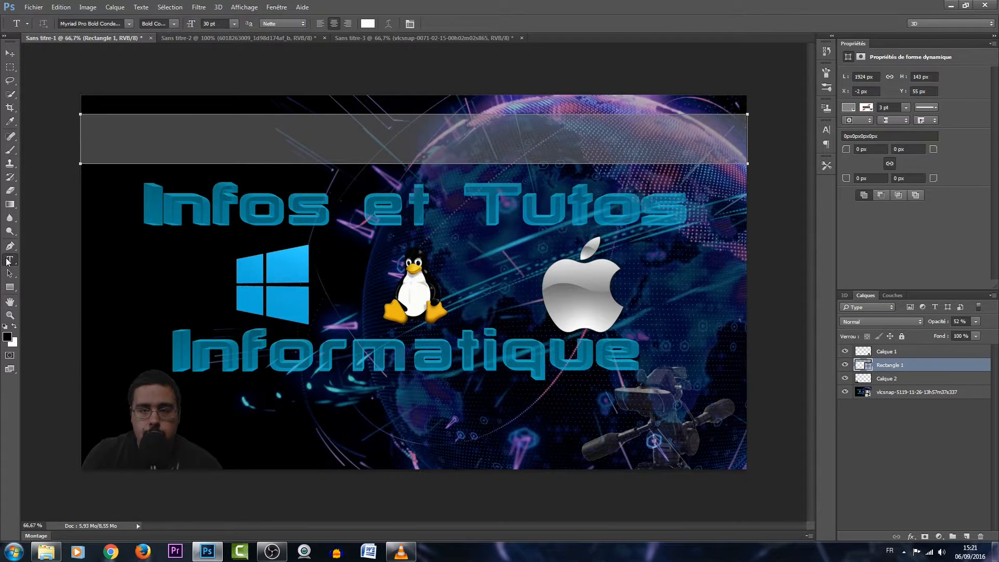
click(159, 134)
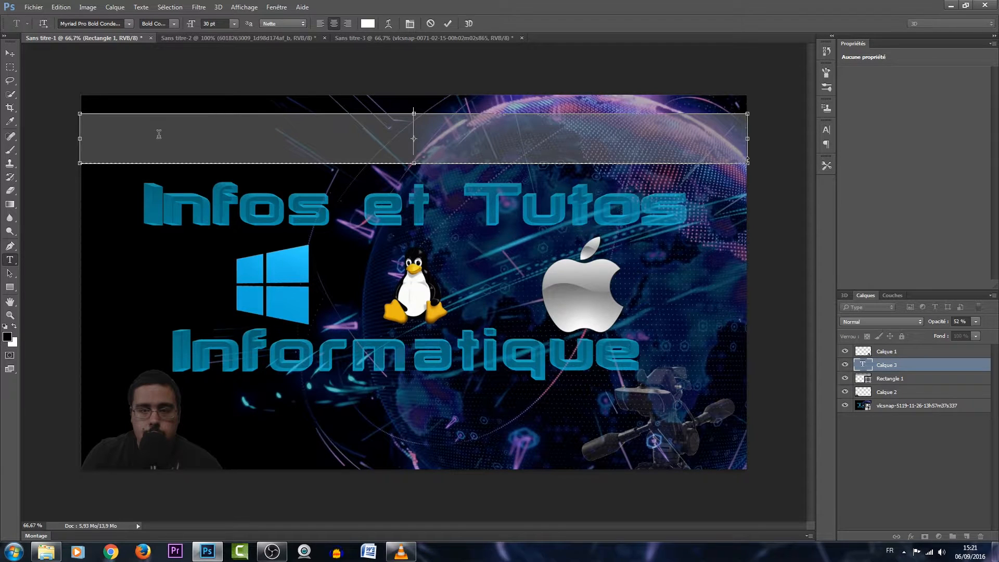
text(Photos)
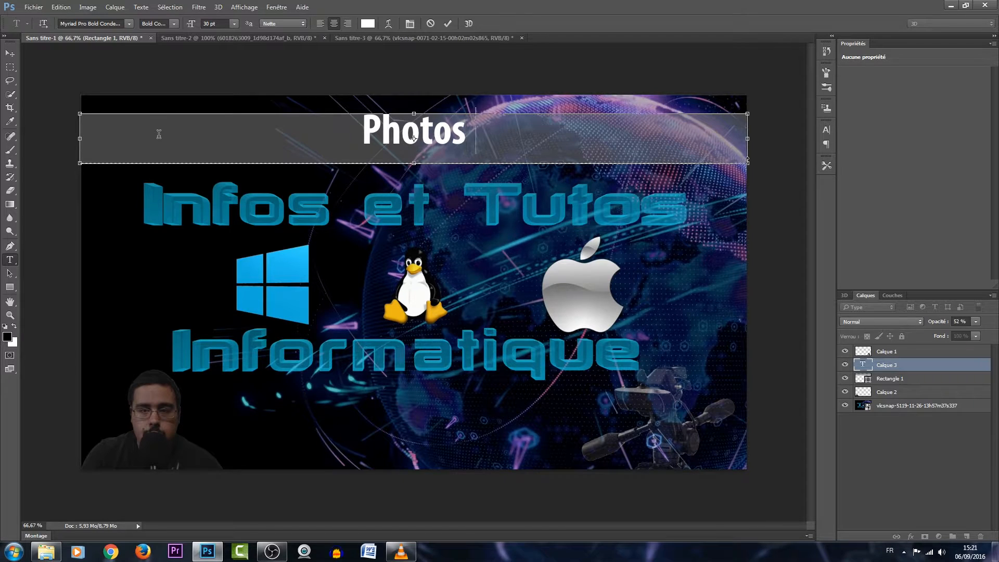
text(h)
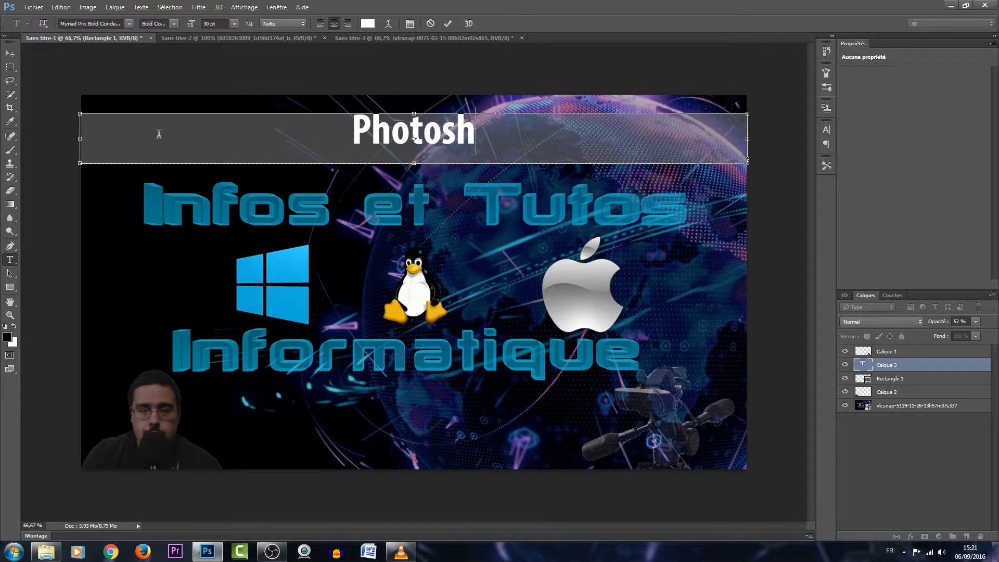
text(op)
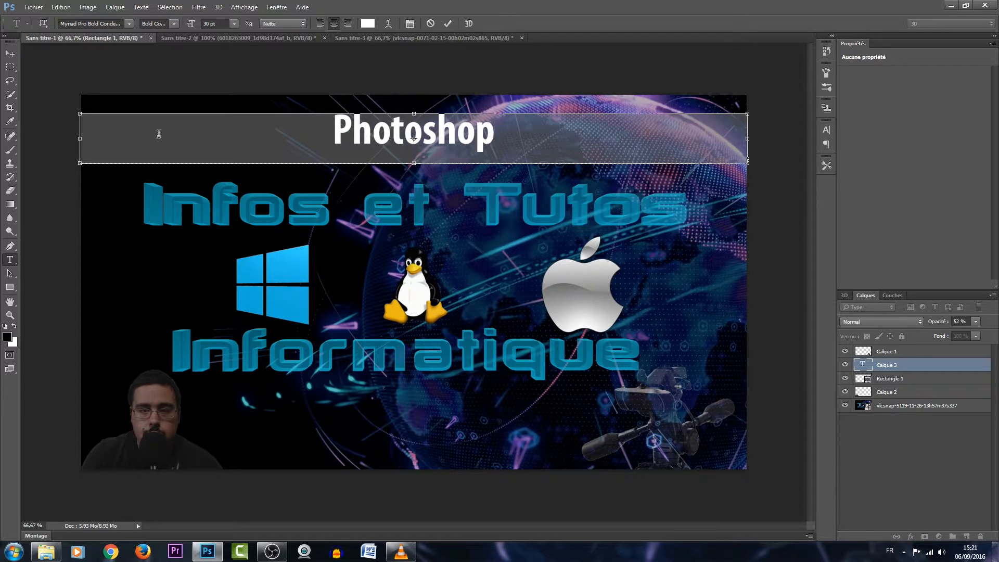
text( les ba ses)
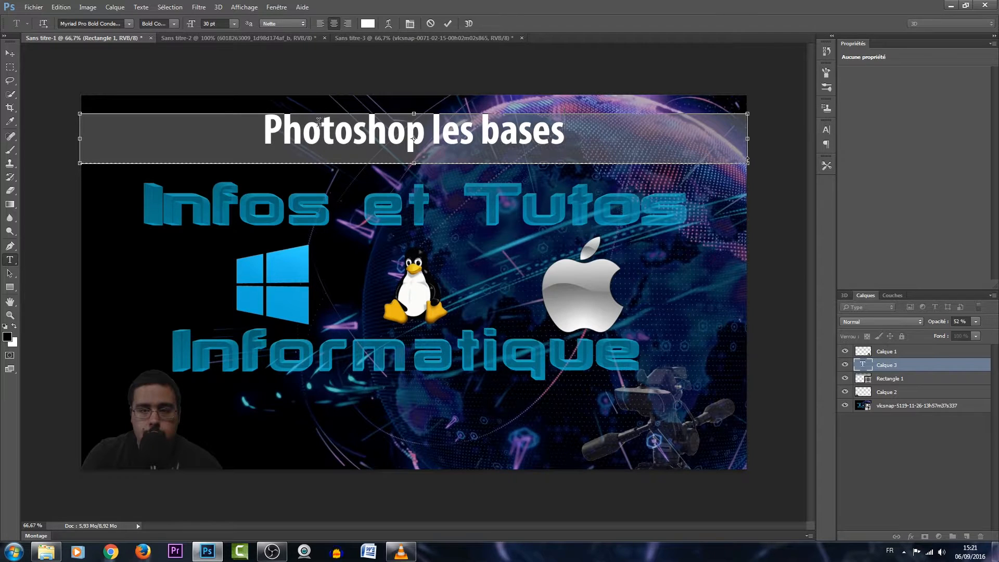
Convert the "Photoshop les bases" text to 3D and reduce its extrusion depth to about 0.23 cm.
click(467, 24)
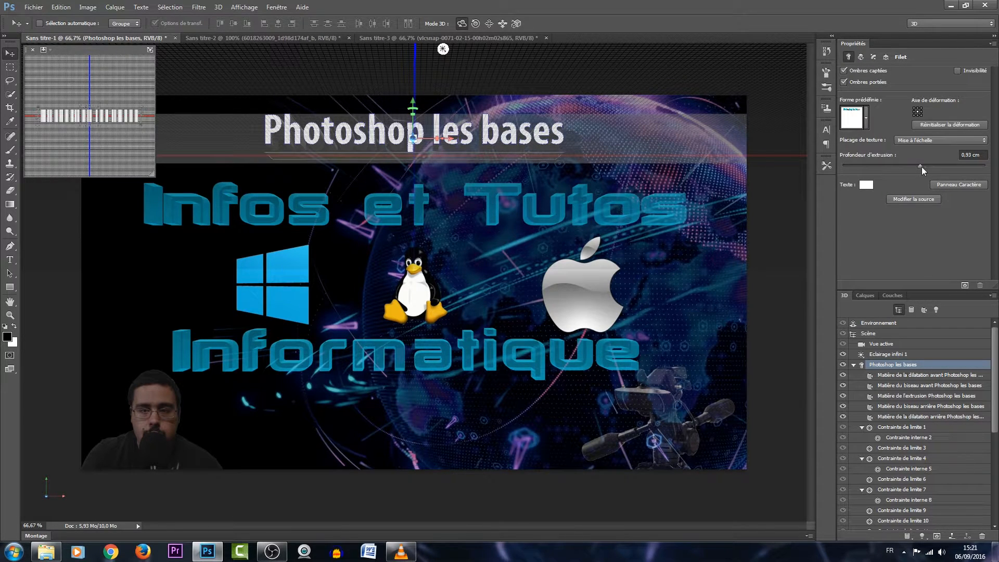
drag(918, 164, 911, 165)
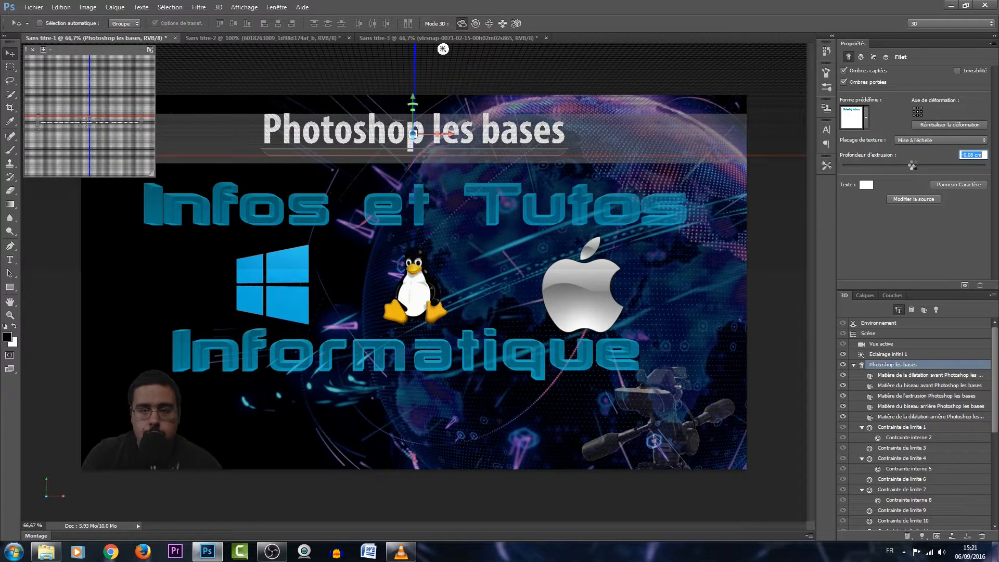
drag(912, 165, 915, 167)
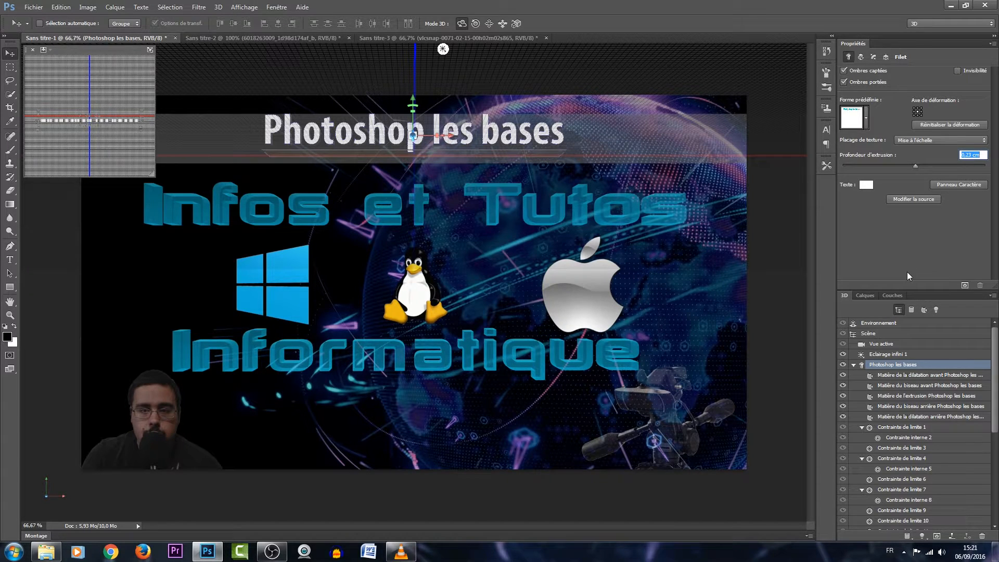
text(8)
click(413, 105)
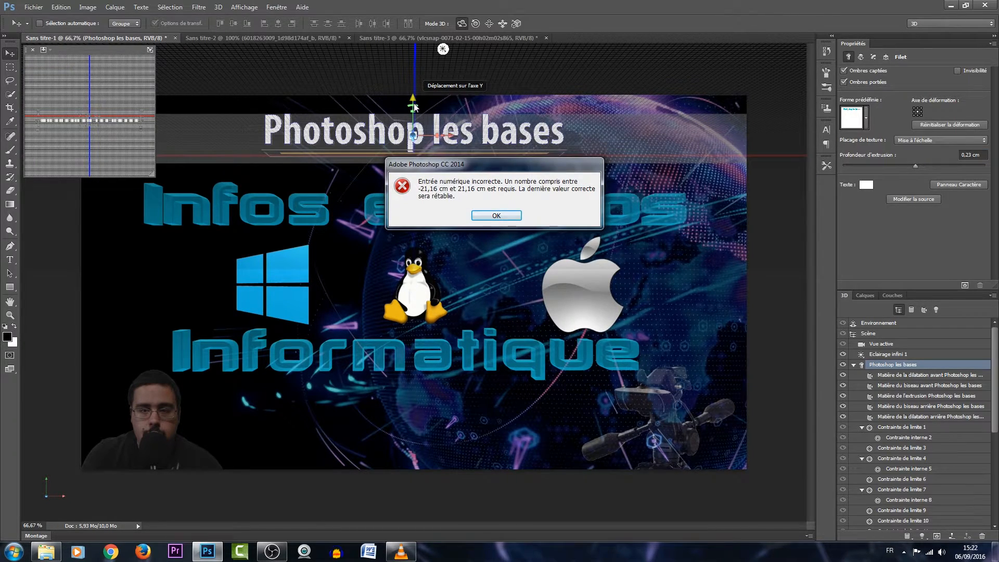
click(501, 217)
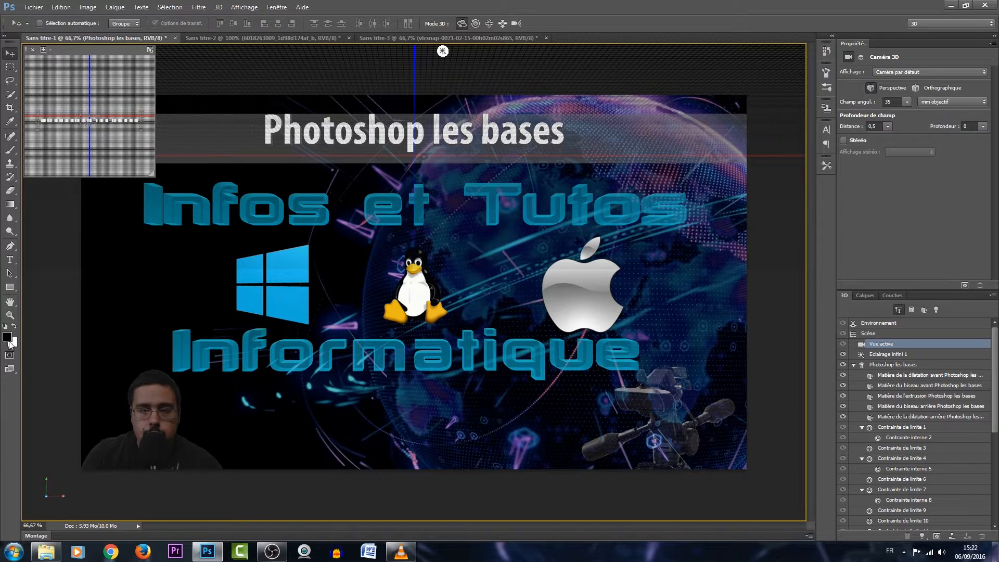
Orbit the 3D camera slightly so the banner title is seen from a small angle.
click(9, 260)
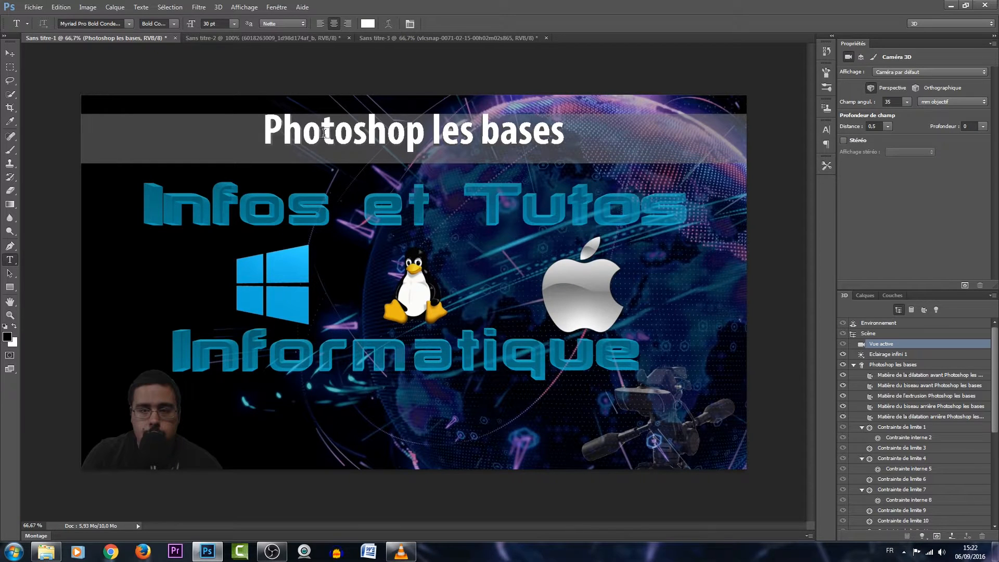
click(10, 54)
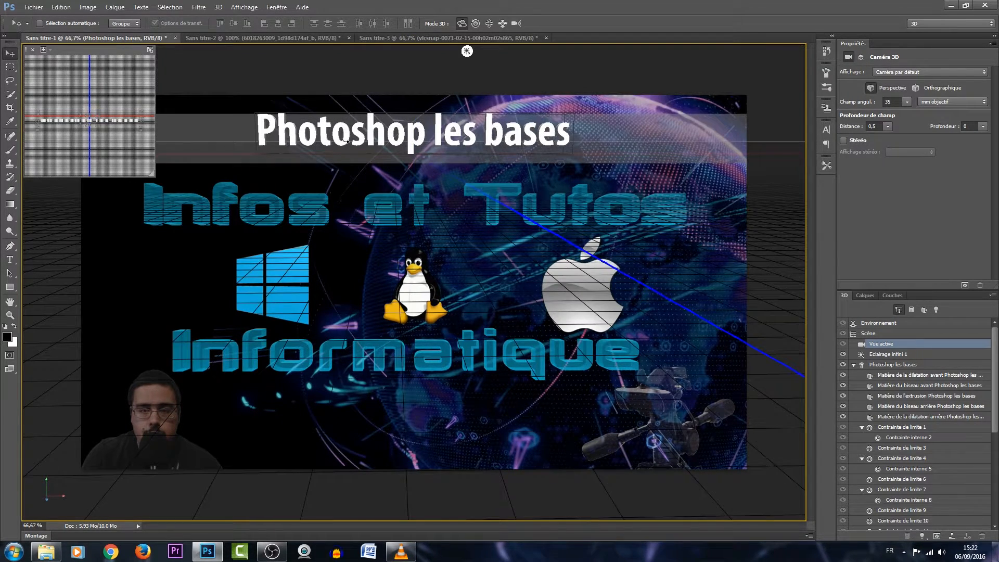
drag(346, 136, 347, 135)
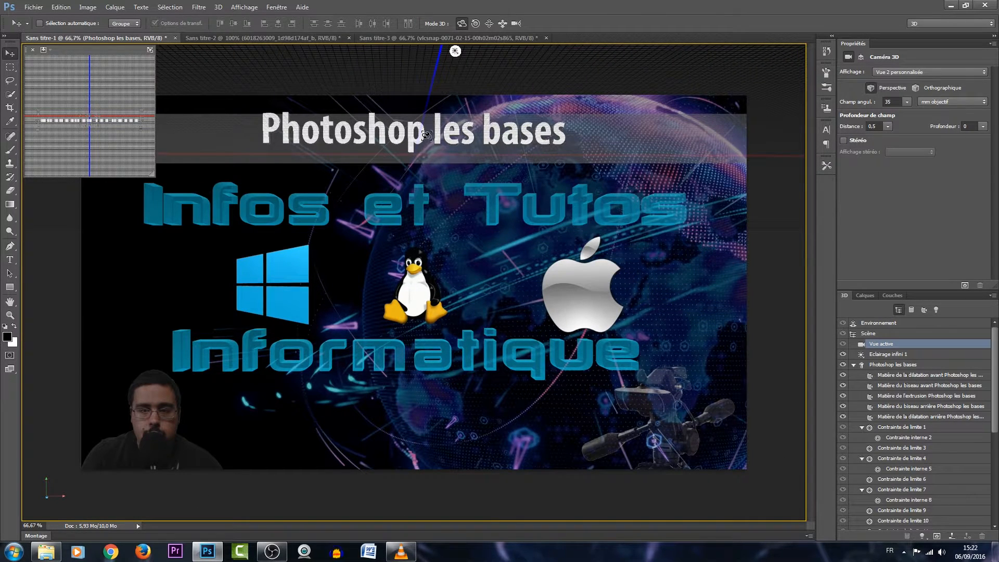
drag(427, 136, 433, 136)
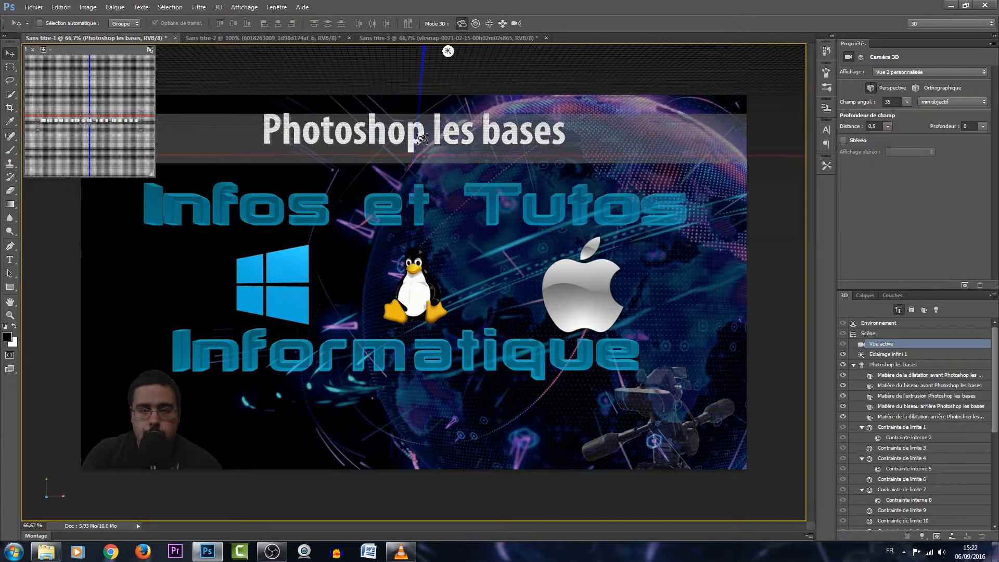
click(418, 137)
click(416, 137)
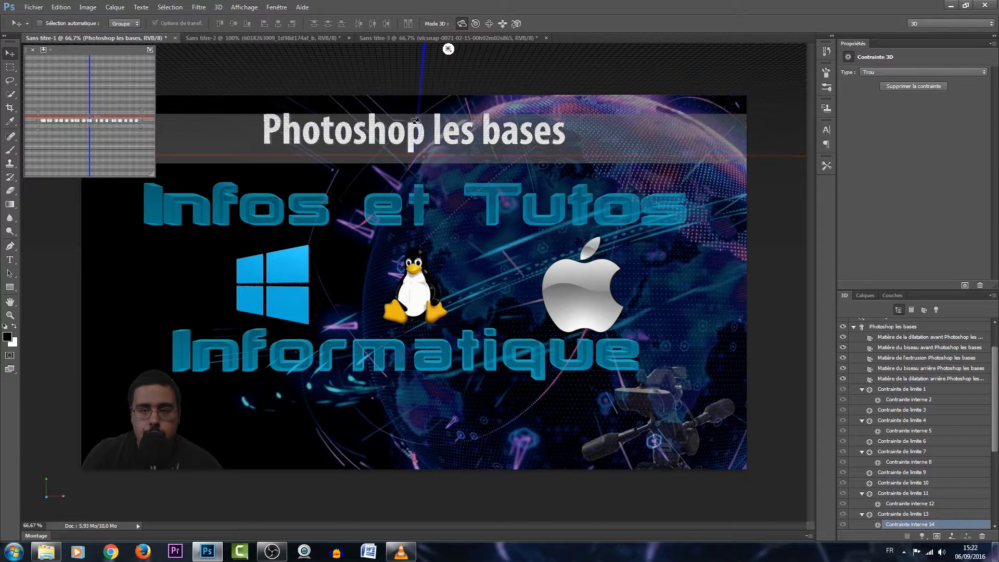
Move the 3D title down to the vertical middle of the banner and select the background image layer.
click(418, 138)
drag(414, 100, 415, 105)
drag(362, 125, 363, 125)
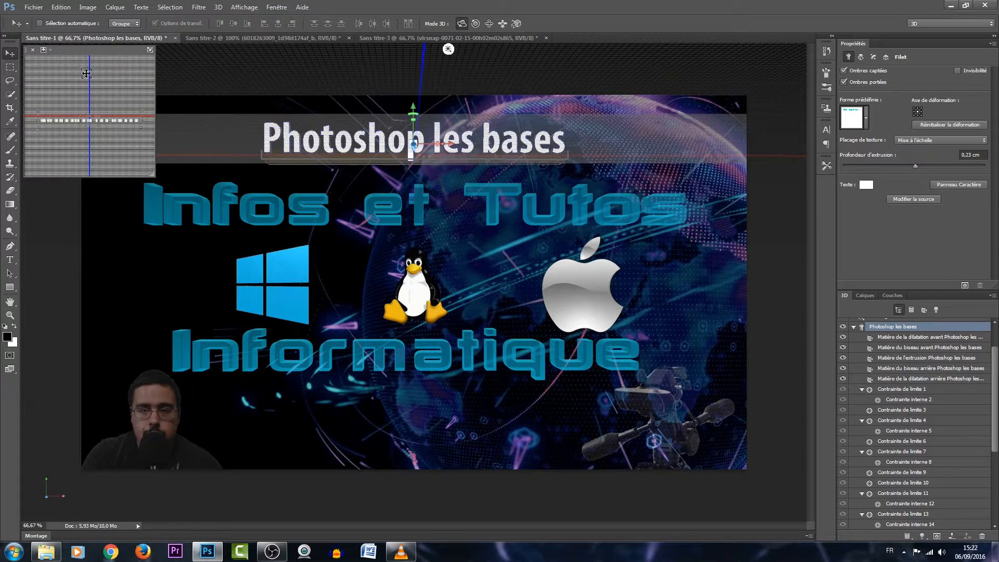
click(867, 298)
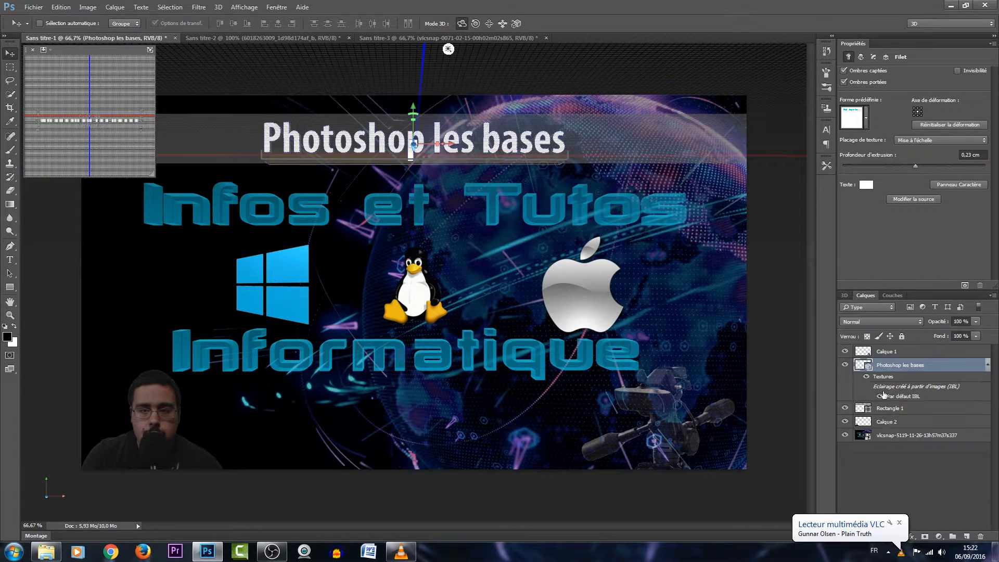
click(892, 441)
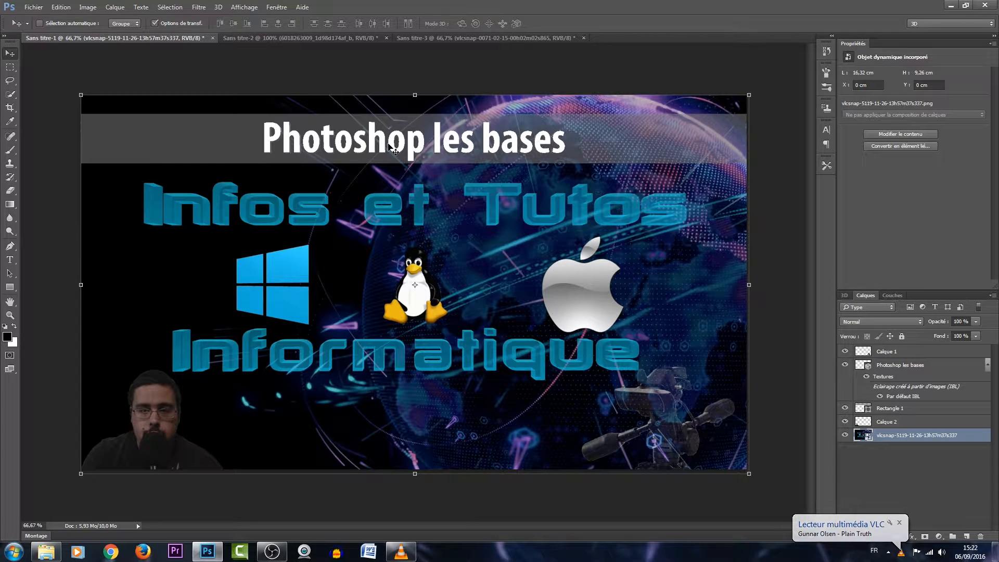
Examine the edges of the 3D banner title at 200% magnification.
key(ctrl)
key(ctrl+plus)
key(ctrl+plus)
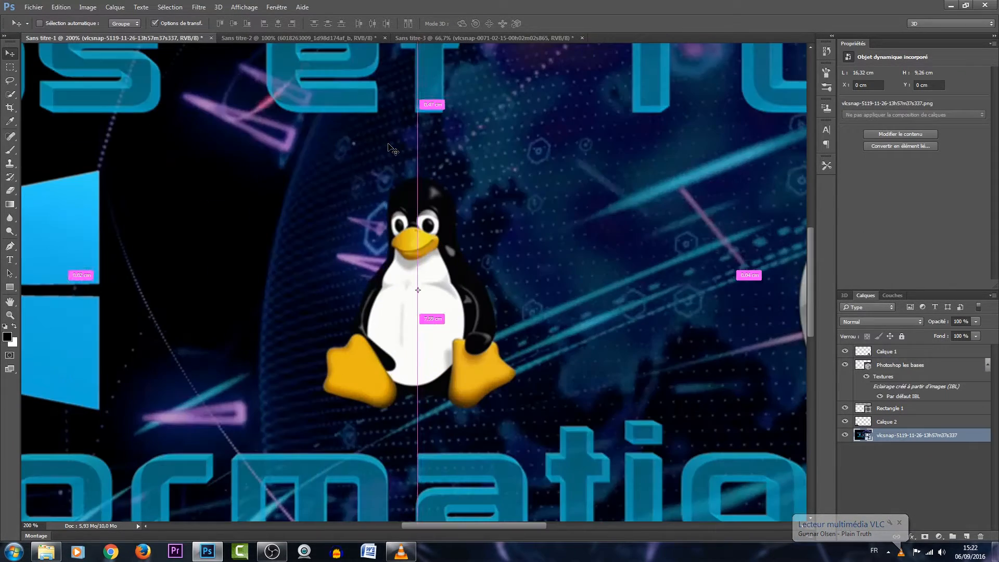
drag(807, 304, 808, 211)
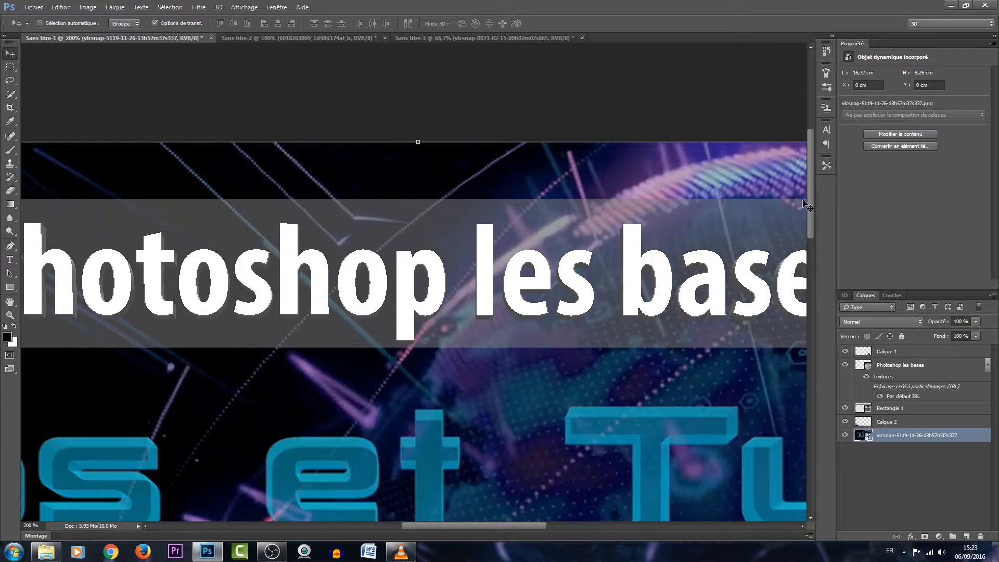
Soften the right edge of the man's face on Calque 2 with the Blur tool, using a 1 px brush at 0% hardness.
drag(811, 206, 816, 395)
drag(446, 524, 324, 538)
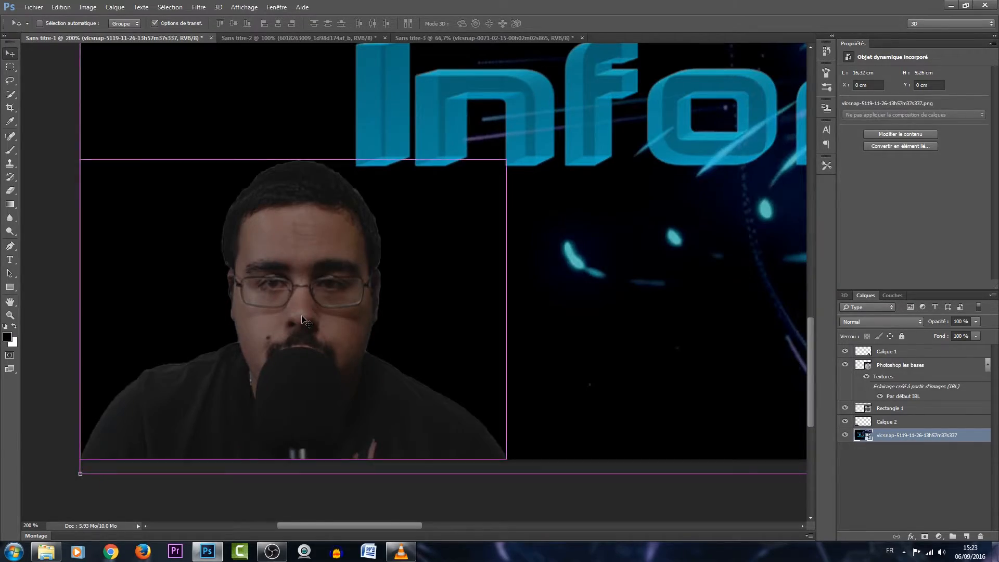
key(ctrl+plus)
key(ctrl+plus)
key(ctrl+plus)
key(ctrl+plus)
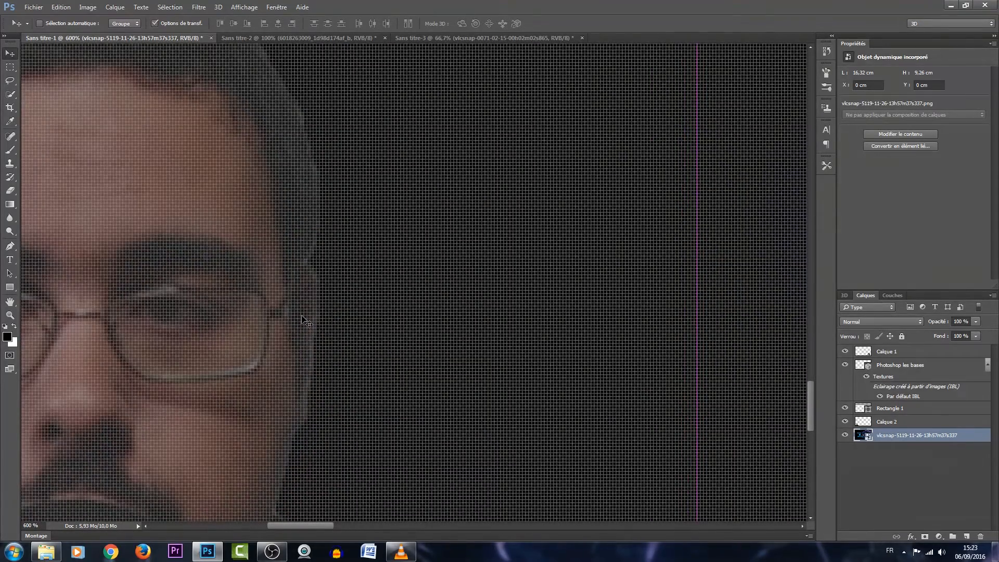
key(ctrl+plus)
key(ctrl+plus)
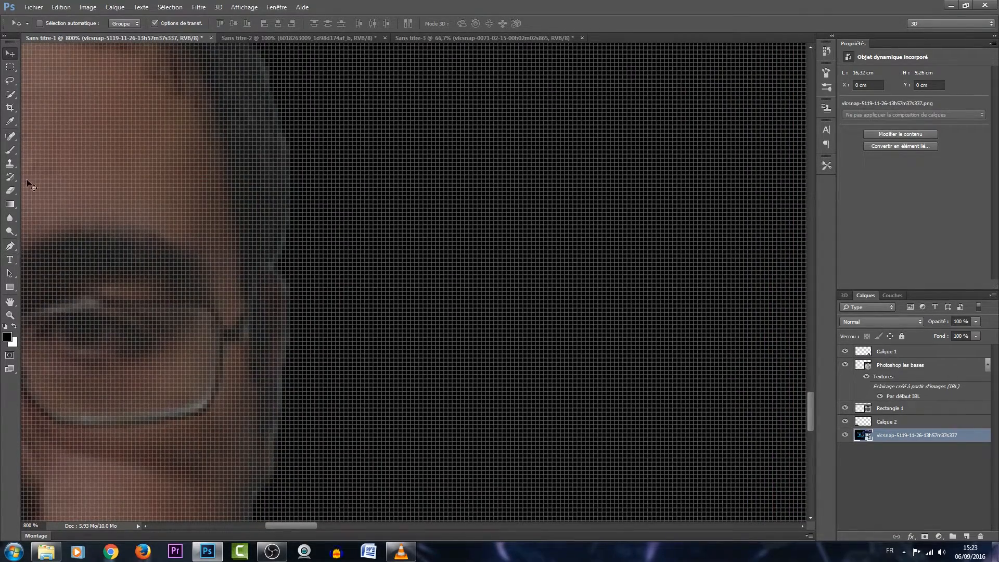
click(9, 220)
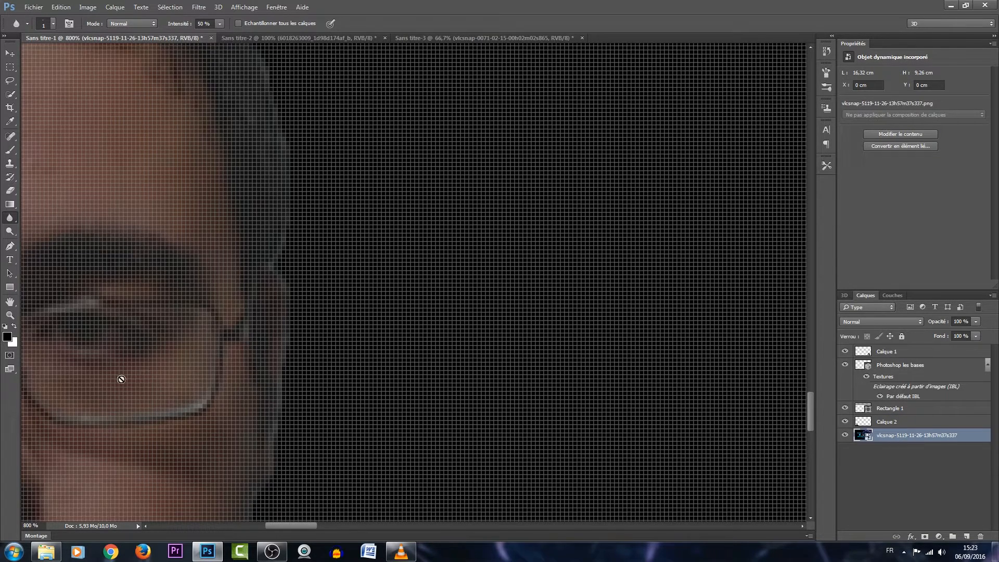
click(881, 426)
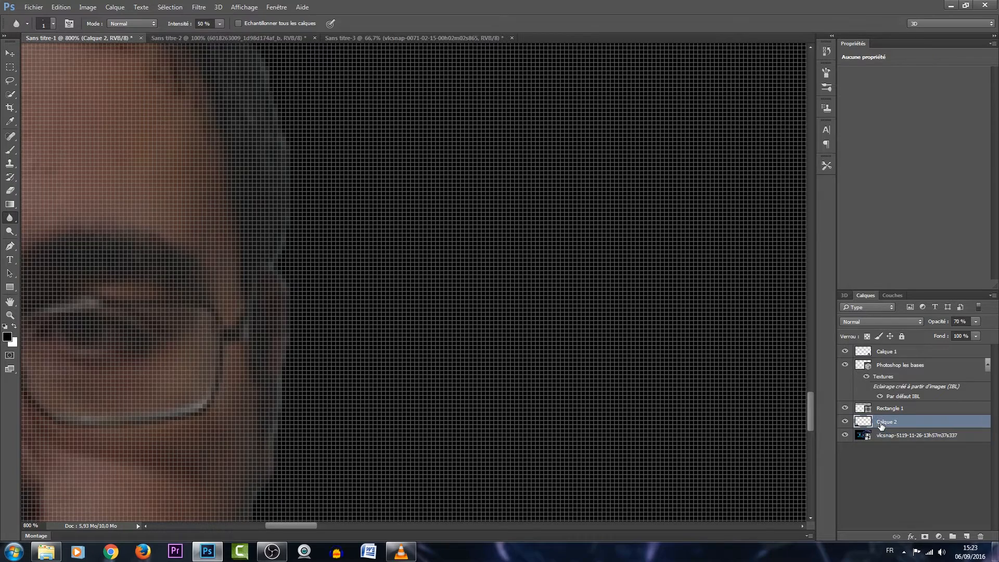
right_click(292, 359)
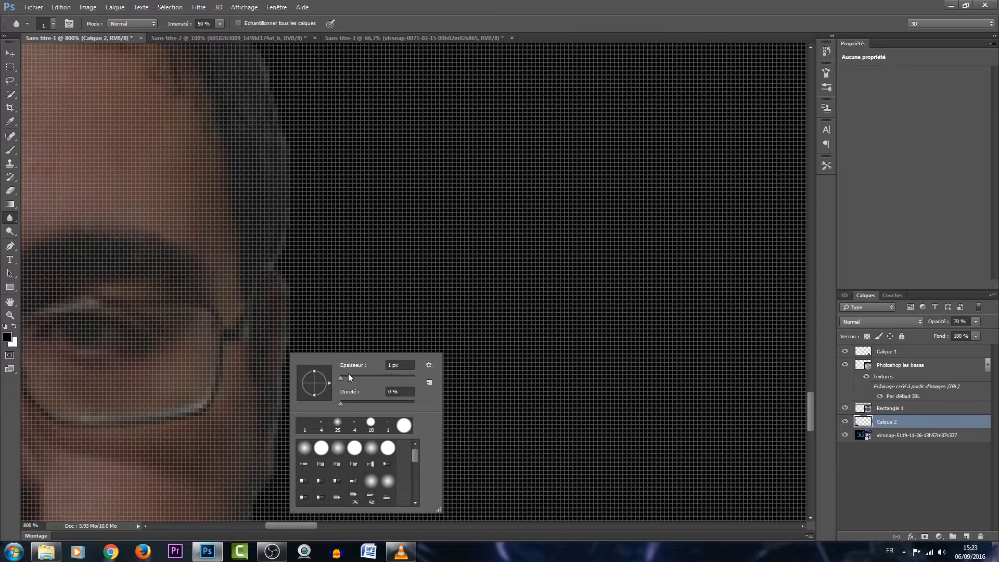
click(292, 346)
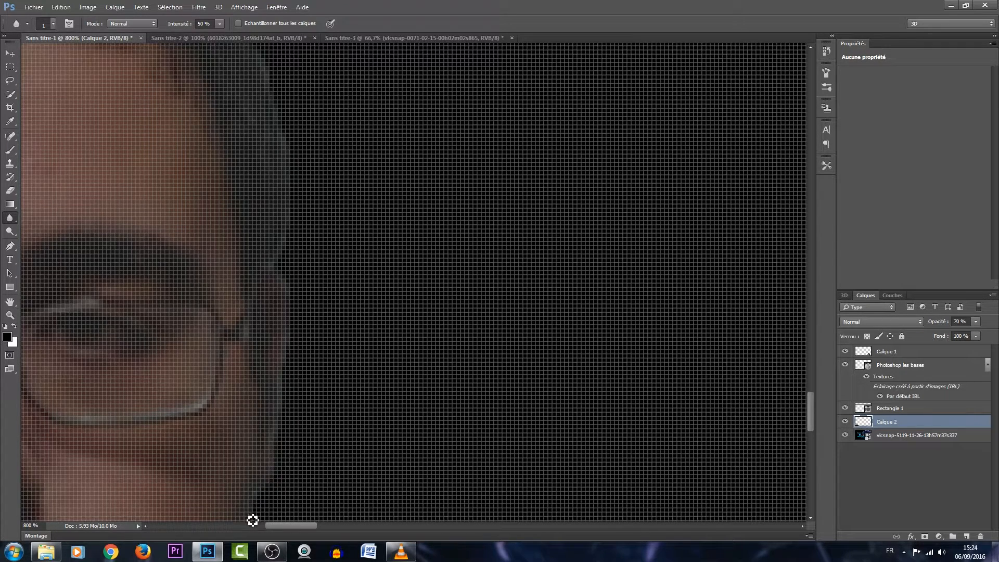
Blur the cutout edge around the man's hair and down the left side of his face.
drag(809, 414, 806, 391)
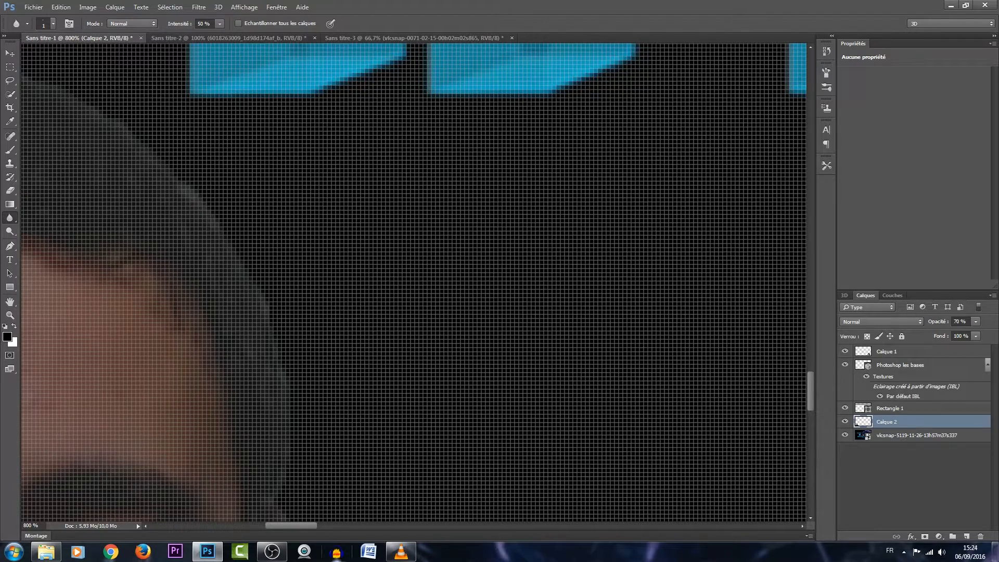
drag(314, 523, 263, 536)
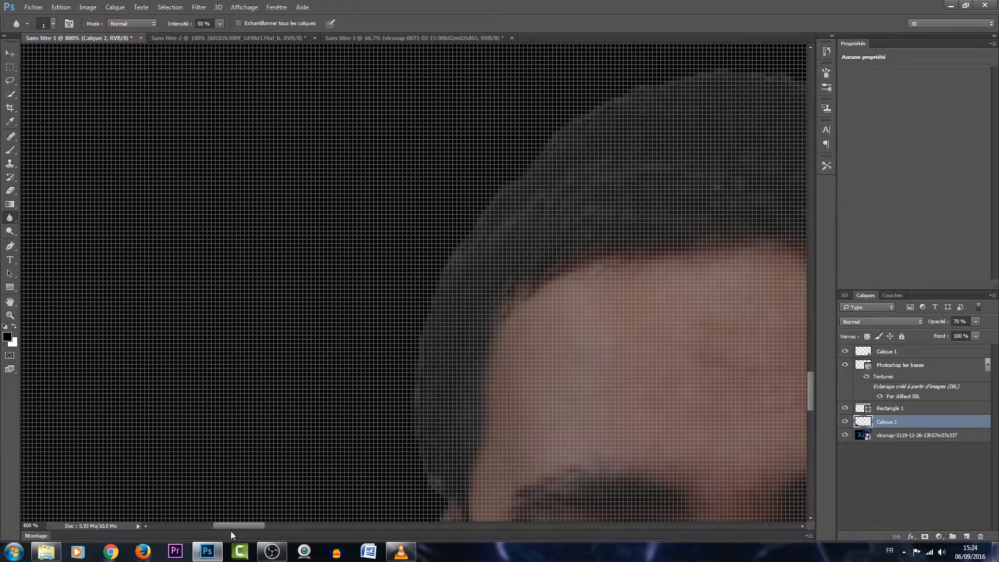
scroll(419, 464, down, 5)
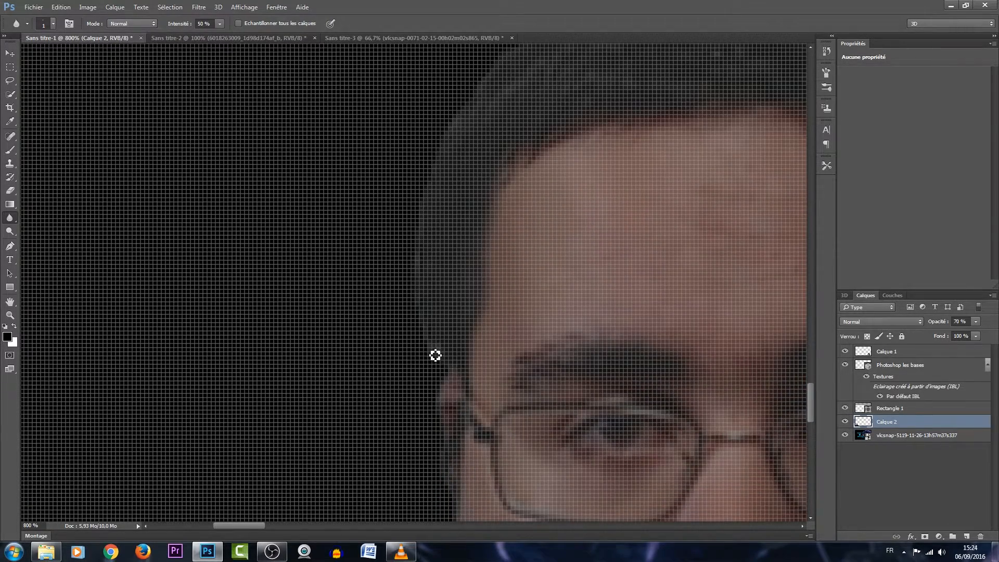
drag(432, 348, 457, 375)
scroll(406, 370, down, 3)
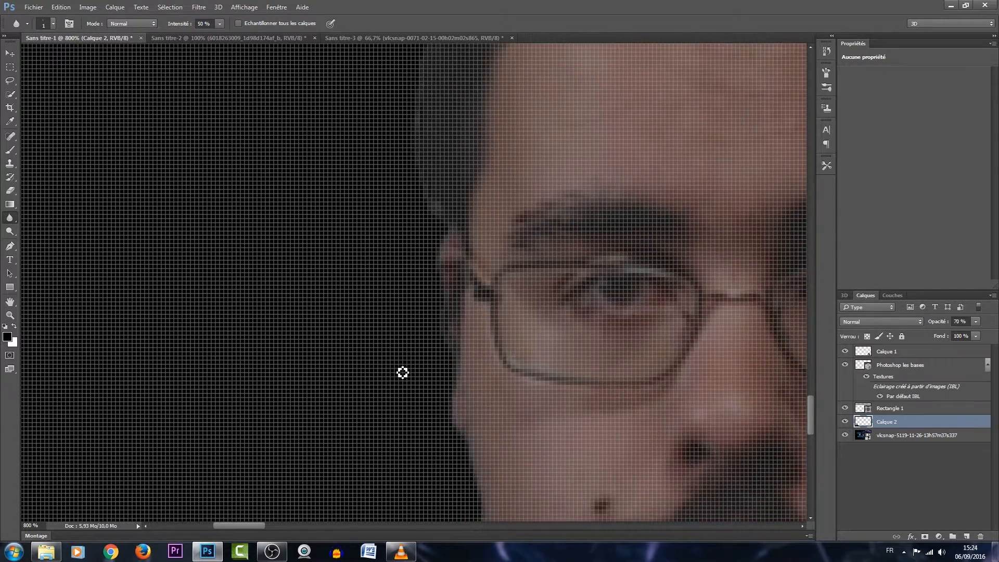
scroll(405, 372, down, 3)
mouse_move(479, 273)
mouse_down()
mouse_move(459, 278)
mouse_move(475, 292)
mouse_move(489, 368)
mouse_move(460, 274)
mouse_up()
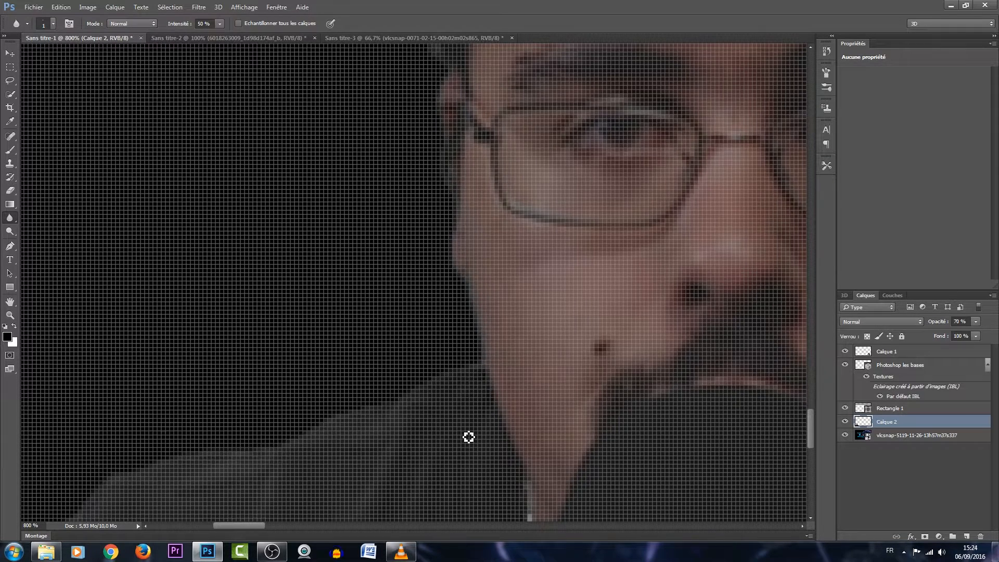
Examine the cutout edge along the man's shoulders, the side of his face and his hair at 800% magnification.
scroll(473, 432, down, 5)
drag(245, 526, 300, 524)
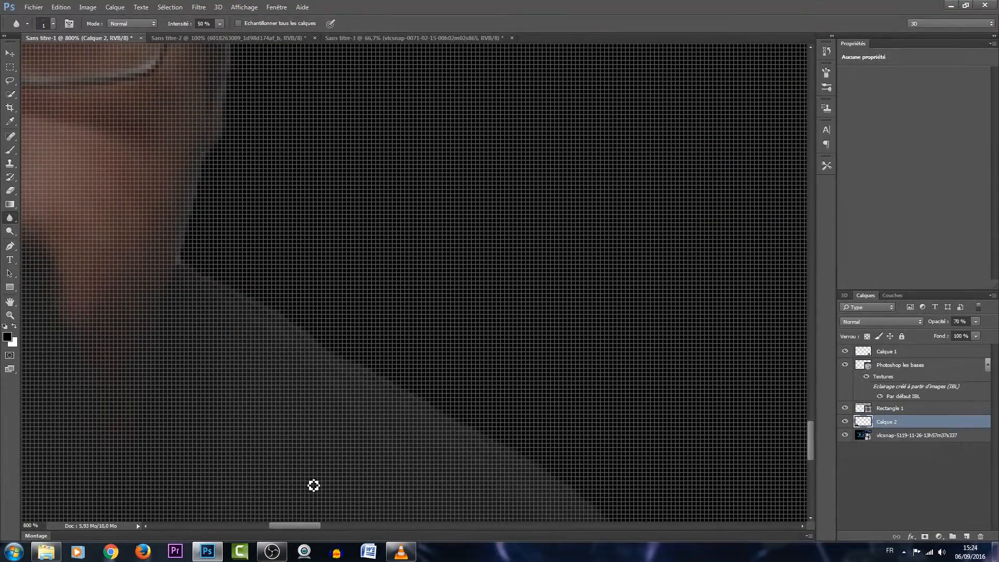
scroll(313, 487, down, 3)
scroll(313, 485, up, 2)
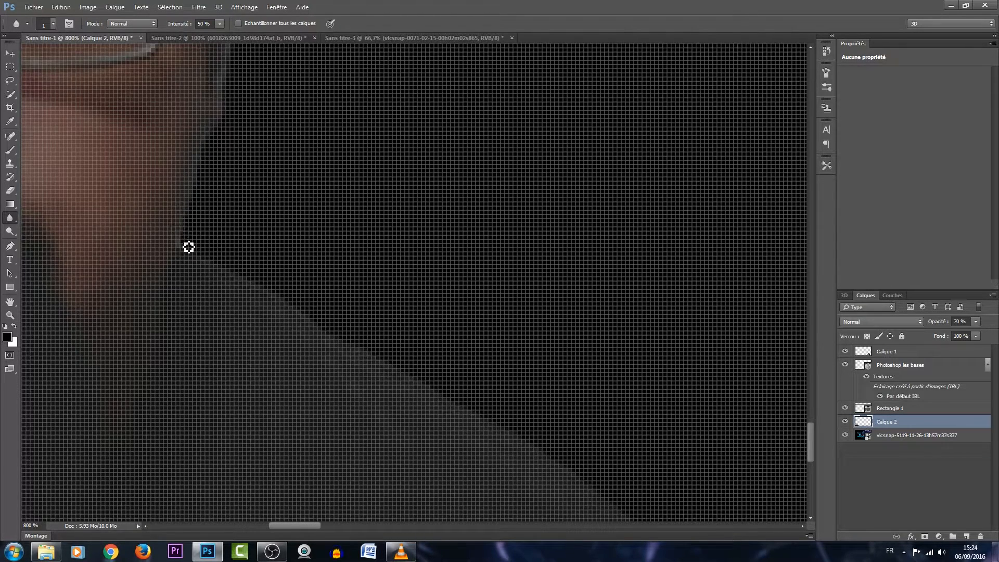
scroll(359, 432, down, 3)
scroll(360, 422, down, 5)
scroll(358, 421, up, 3)
scroll(356, 420, up, 8)
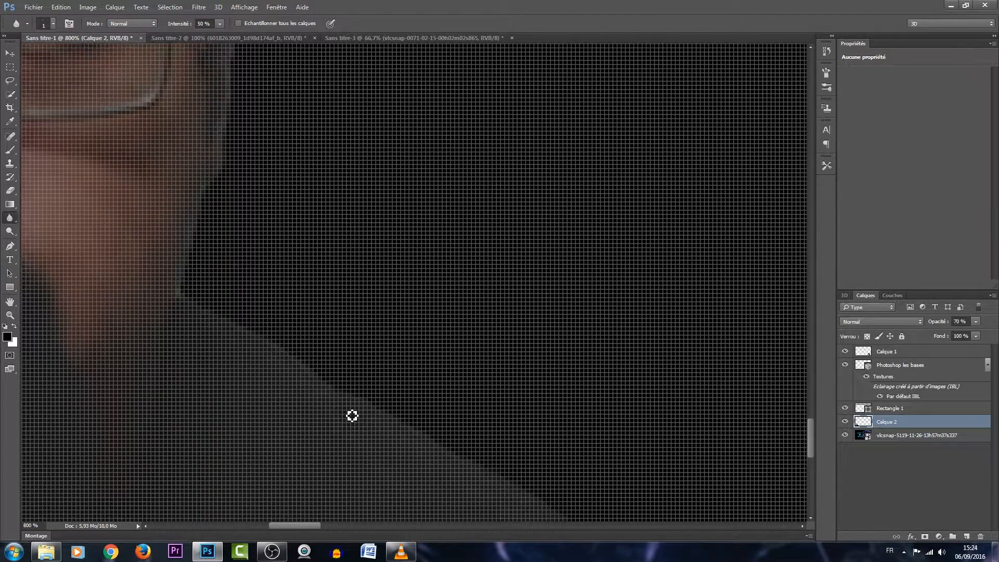
drag(296, 528, 279, 527)
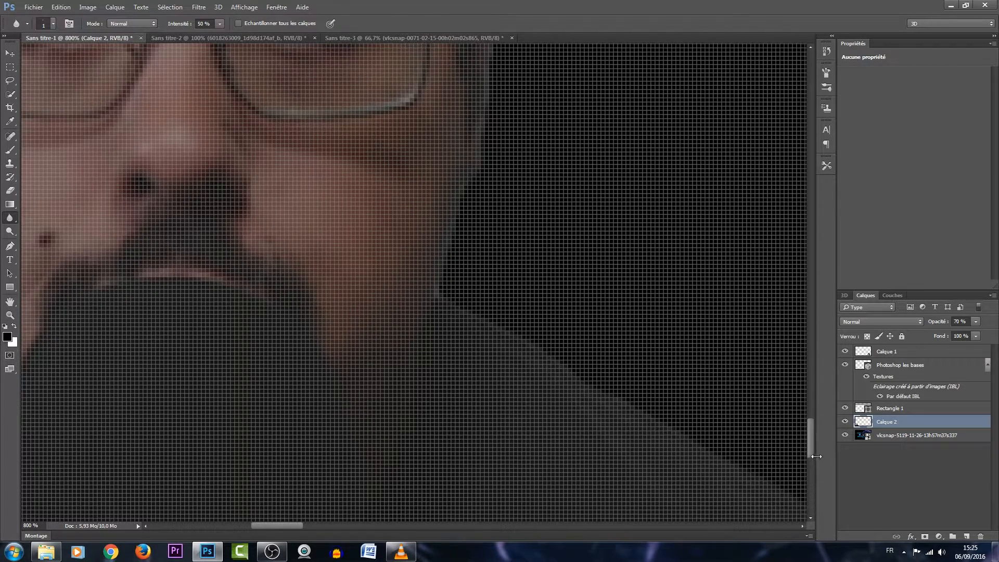
drag(813, 451, 807, 427)
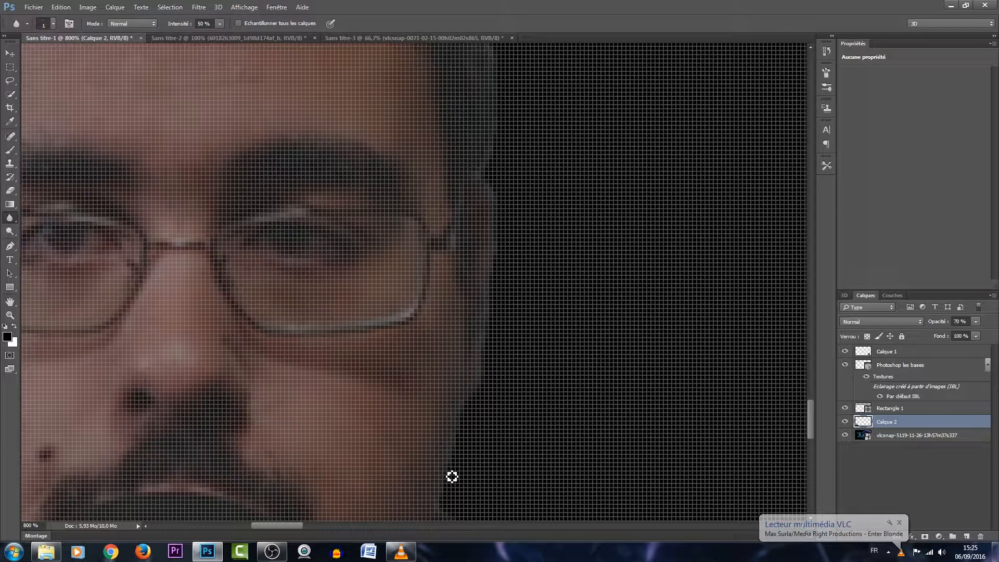
drag(808, 411, 817, 383)
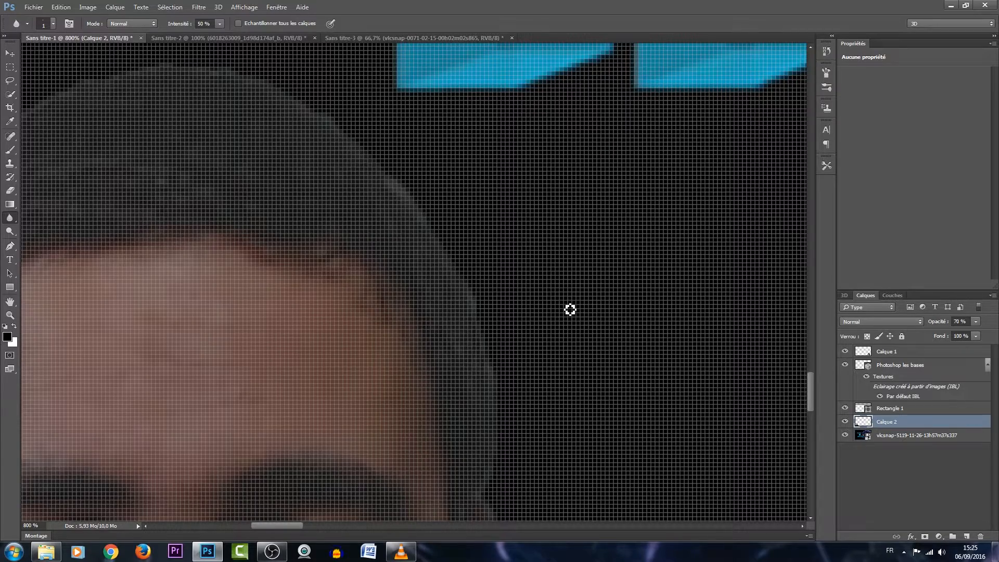
scroll(568, 309, down, 8)
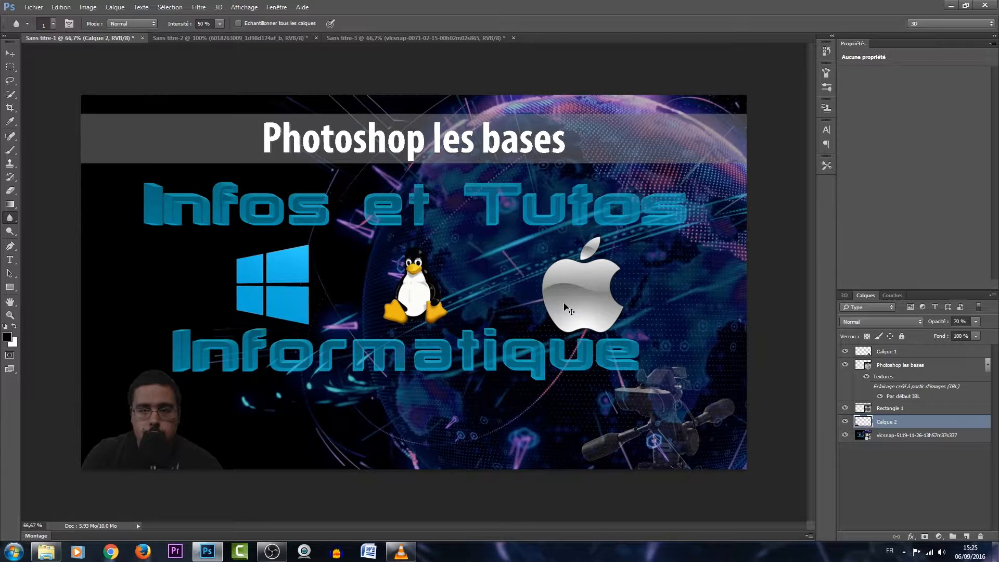
Blur the cutout edge along the right side of the man's hair on Calque 2 with a 4 px brush.
scroll(568, 309, up, 1)
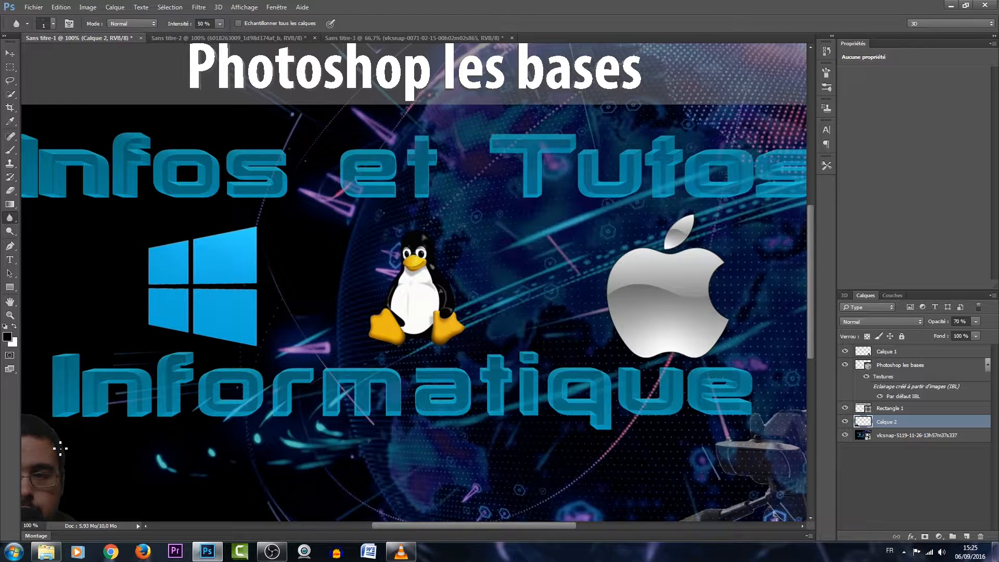
key(ctrl+plus)
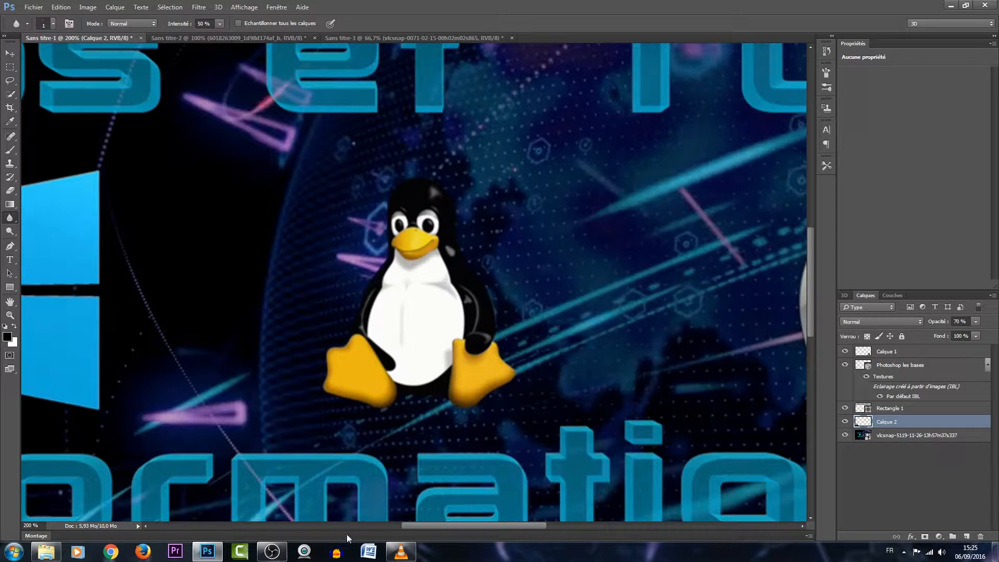
drag(416, 524, 295, 529)
scroll(255, 467, down, 1)
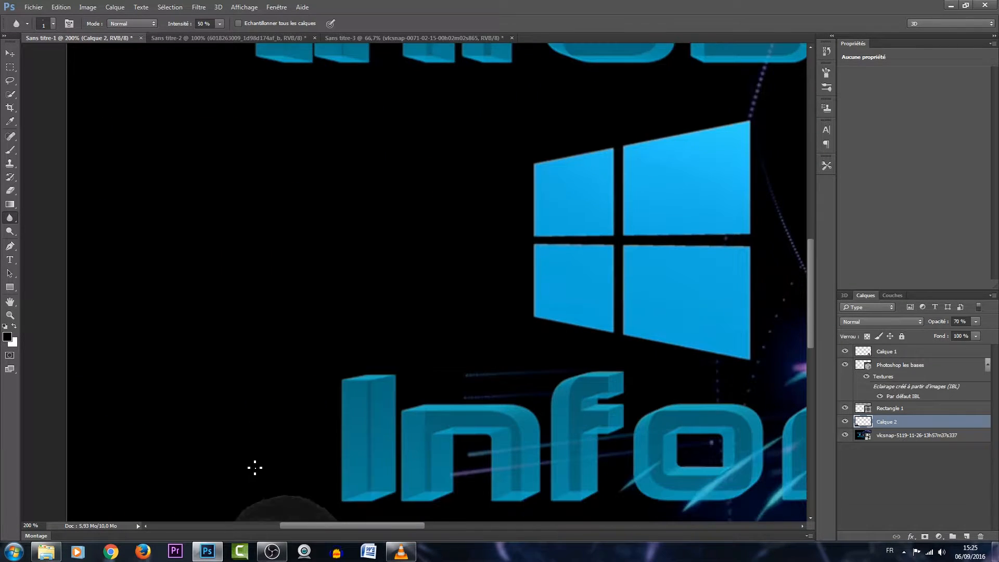
scroll(255, 468, down, 3)
key(ctrl+plus)
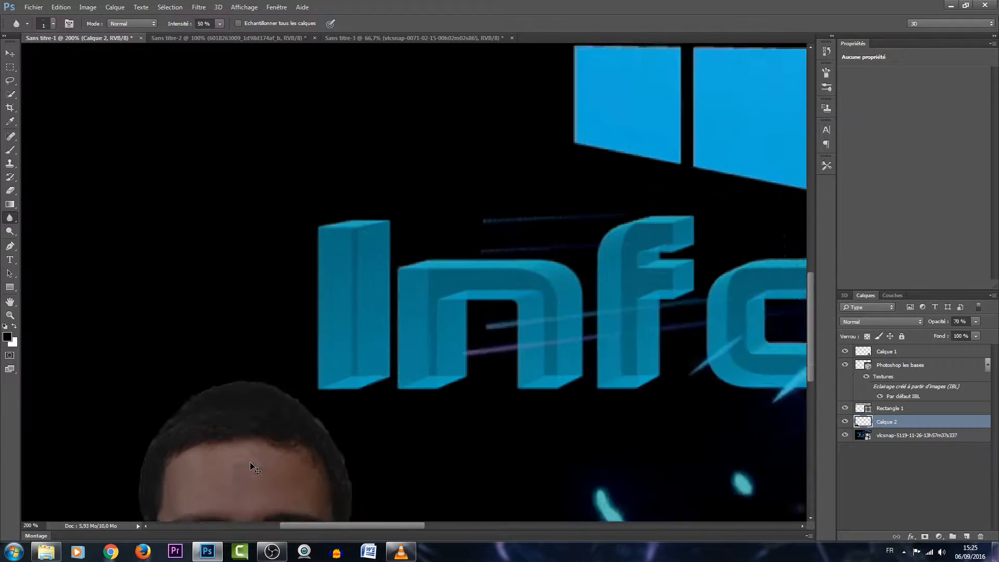
scroll(251, 453, down, 3)
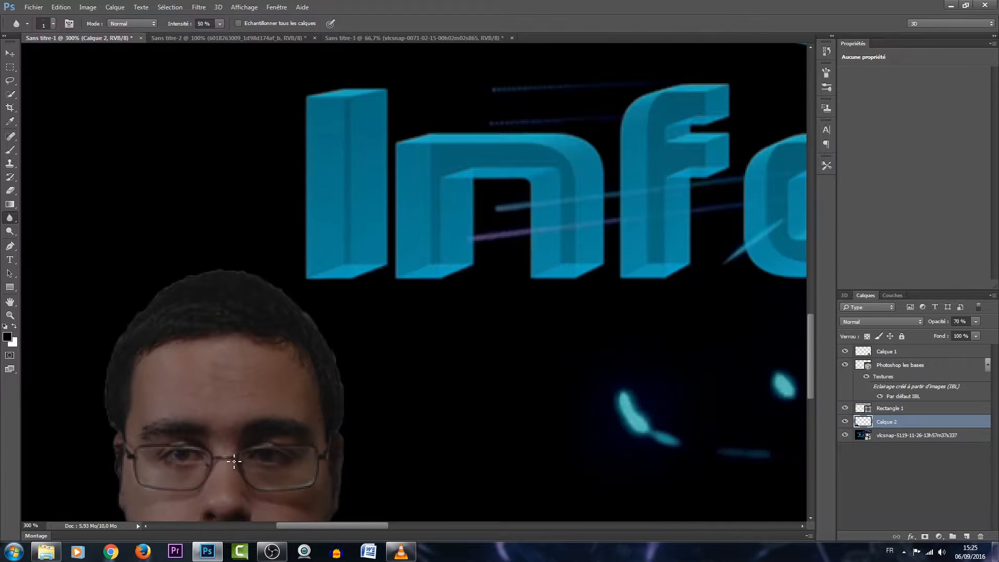
right_click(343, 387)
drag(395, 406, 397, 406)
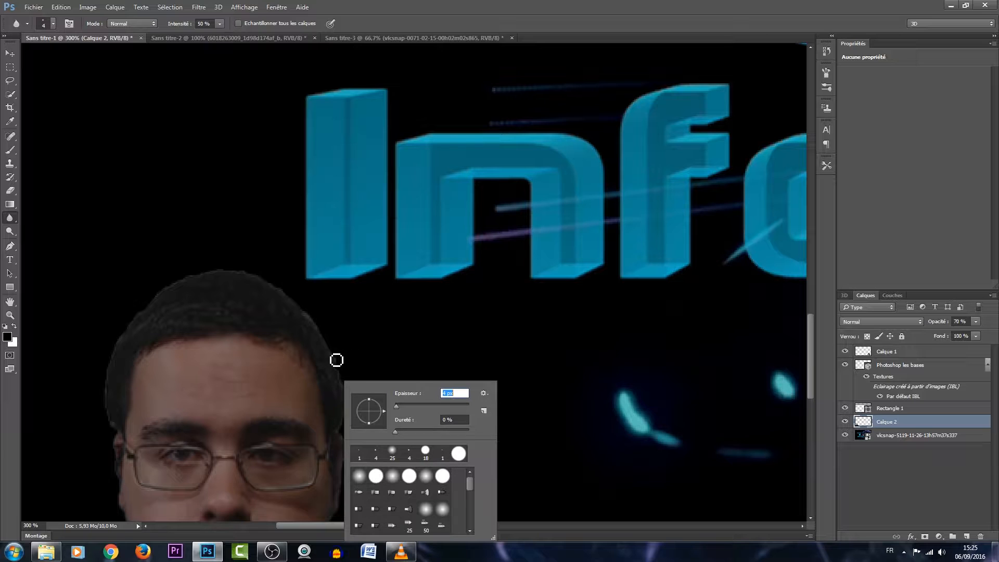
click(312, 319)
mouse_move(318, 327)
mouse_down()
mouse_move(343, 375)
mouse_move(343, 435)
mouse_move(348, 388)
mouse_move(308, 312)
mouse_move(341, 359)
mouse_move(344, 430)
mouse_move(297, 310)
mouse_move(327, 343)
mouse_move(350, 394)
mouse_up()
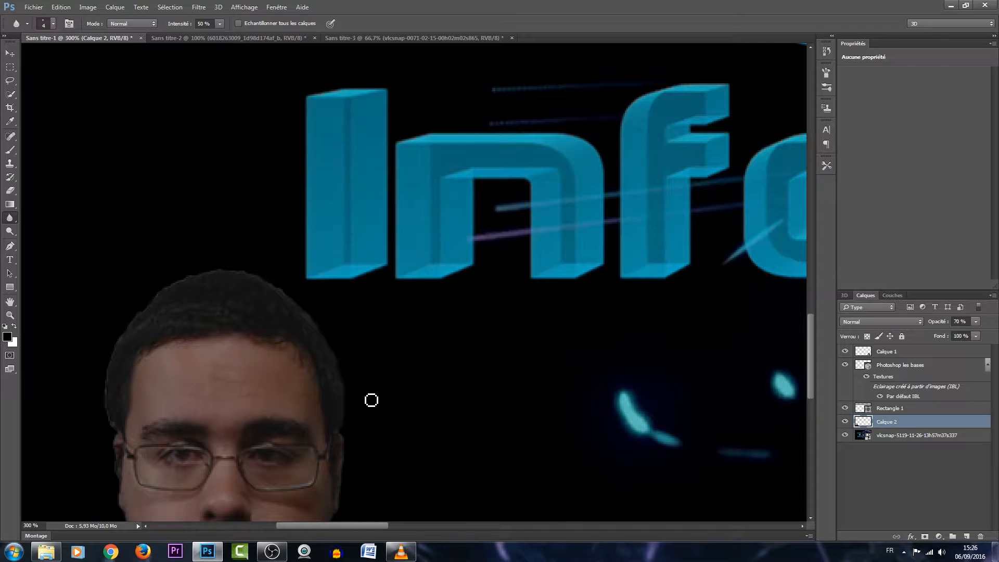
Check the man's cutout from head to shoulders at 300% magnification, and how it blends into the whole composite.
scroll(371, 400, down, 5)
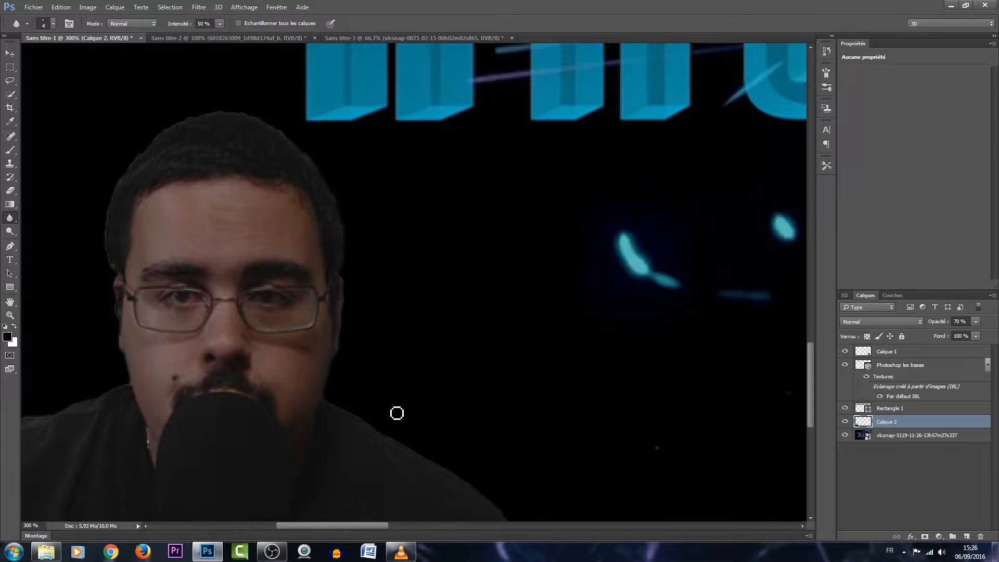
scroll(397, 411, down, 2)
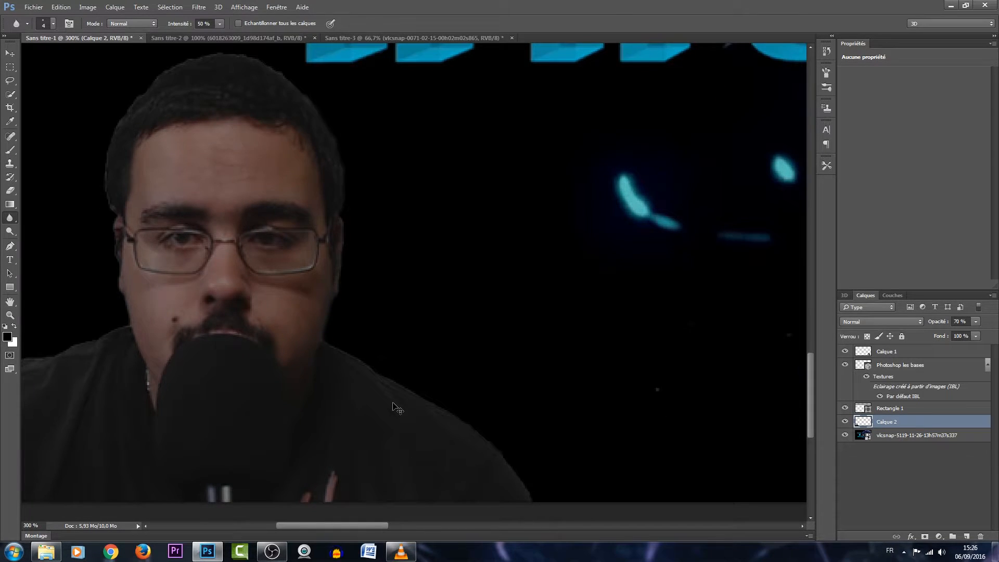
key(ctrl+minus)
key(ctrl+minus)
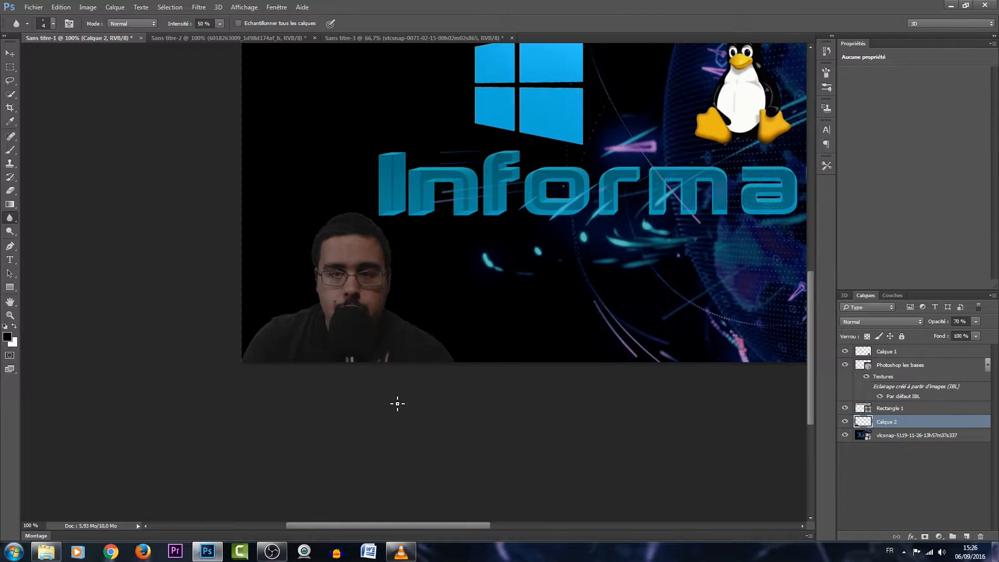
scroll(364, 422, down, 1)
scroll(337, 444, up, 5)
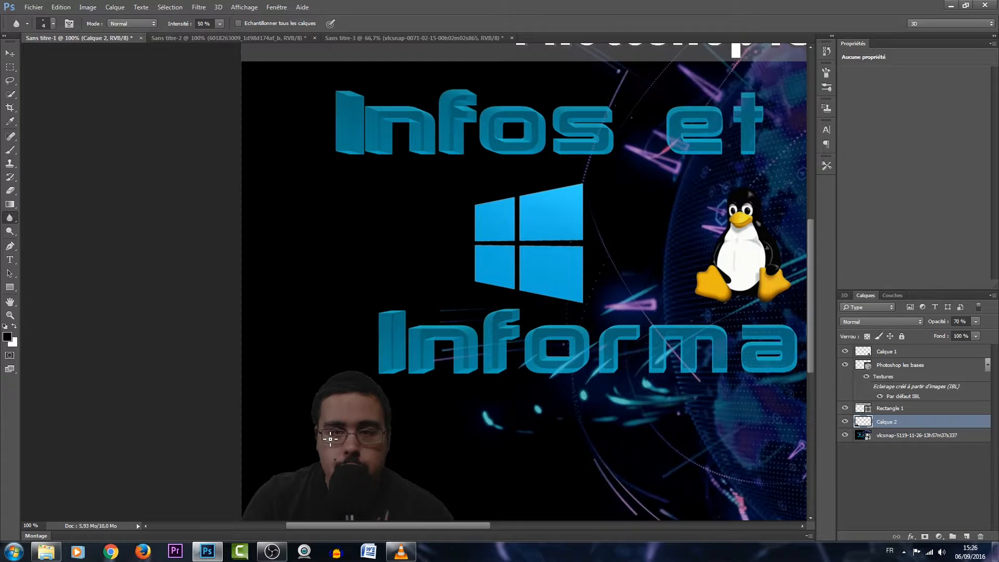
key(ctrl+minus)
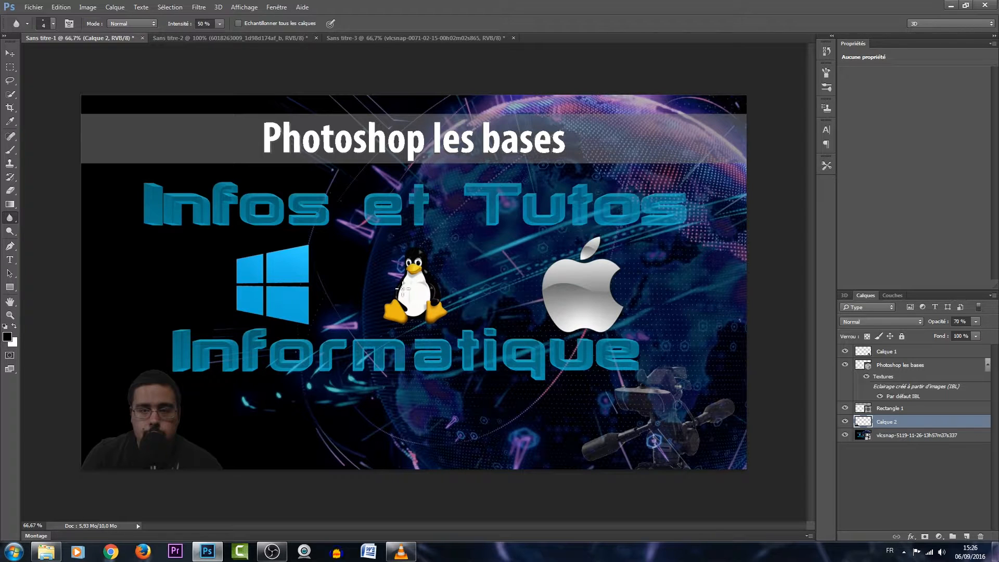
Resize the image to a width of 800 px, keeping its proportions.
click(92, 8)
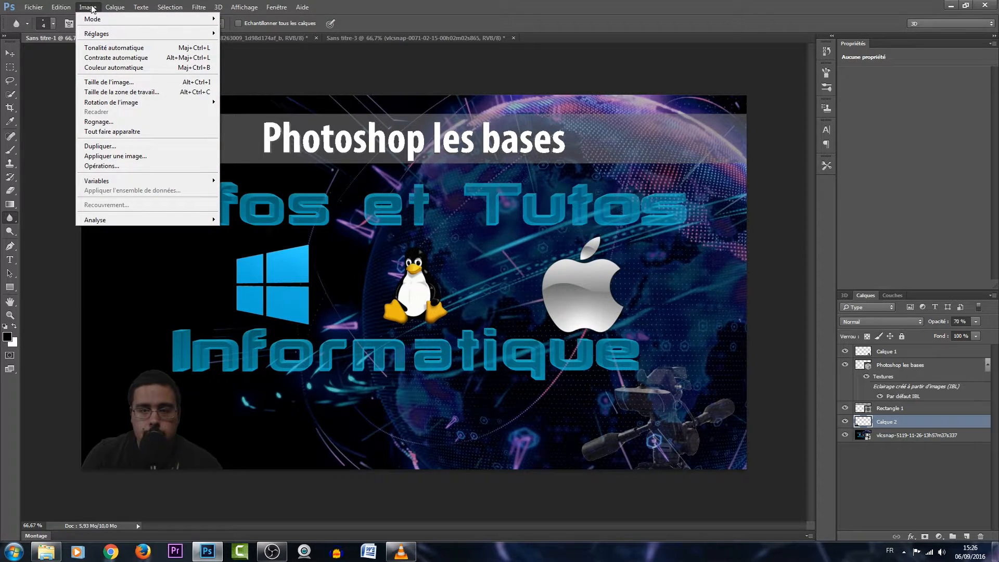
click(106, 82)
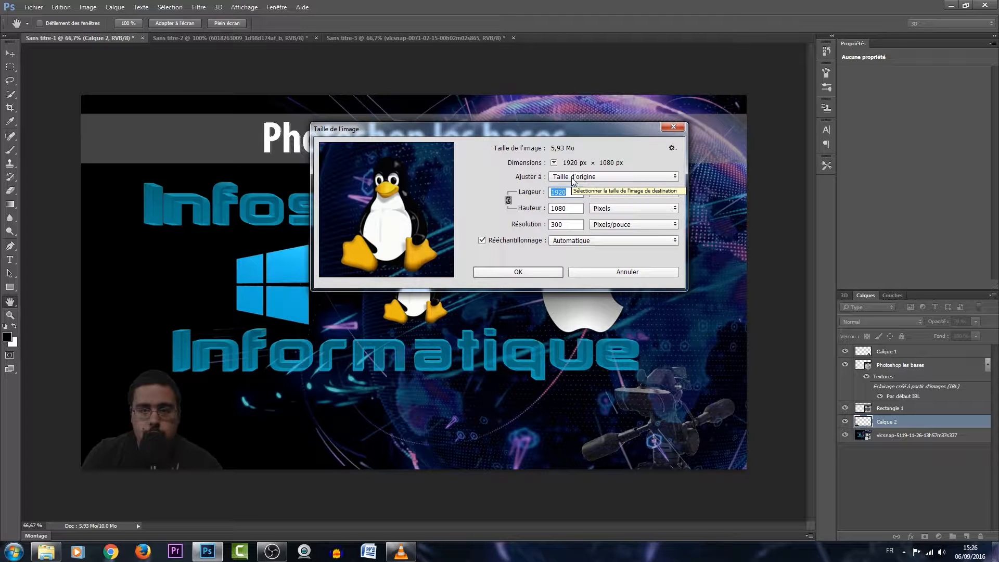
text(800)
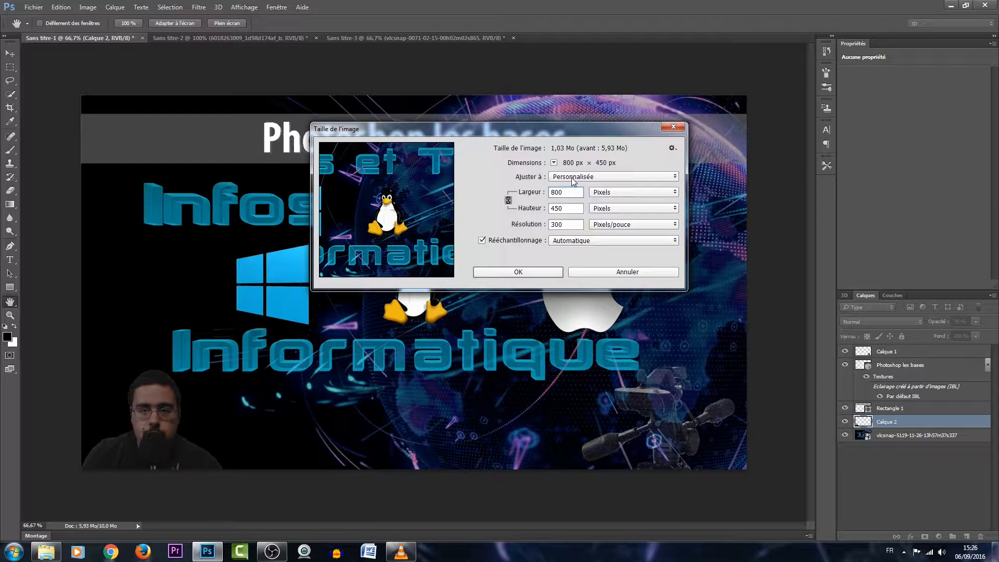
key(Return)
key(r)
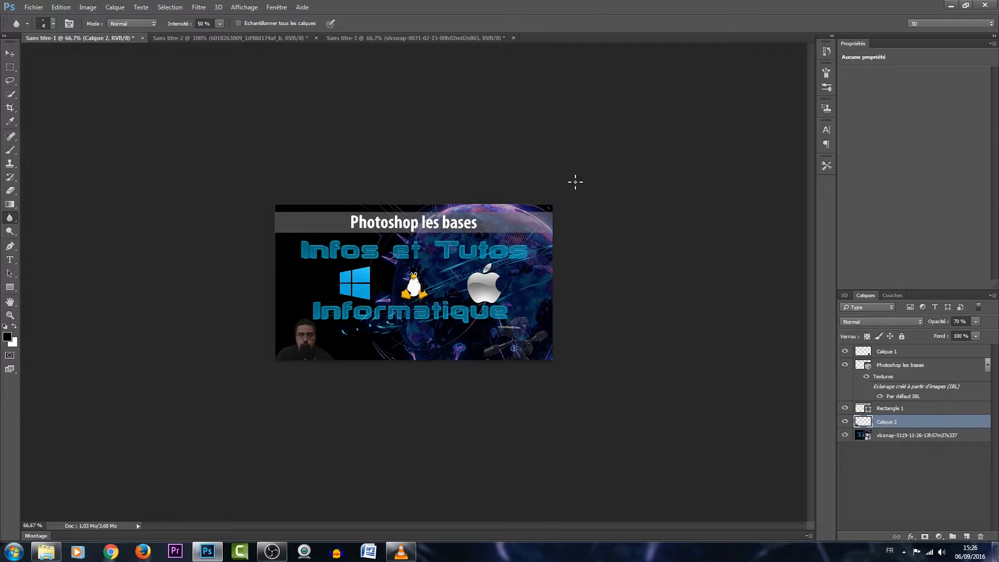
Save the composite as a JPEG in the Images library, overwriting min 1, with Elevée quality and the standard baseline format.
click(34, 7)
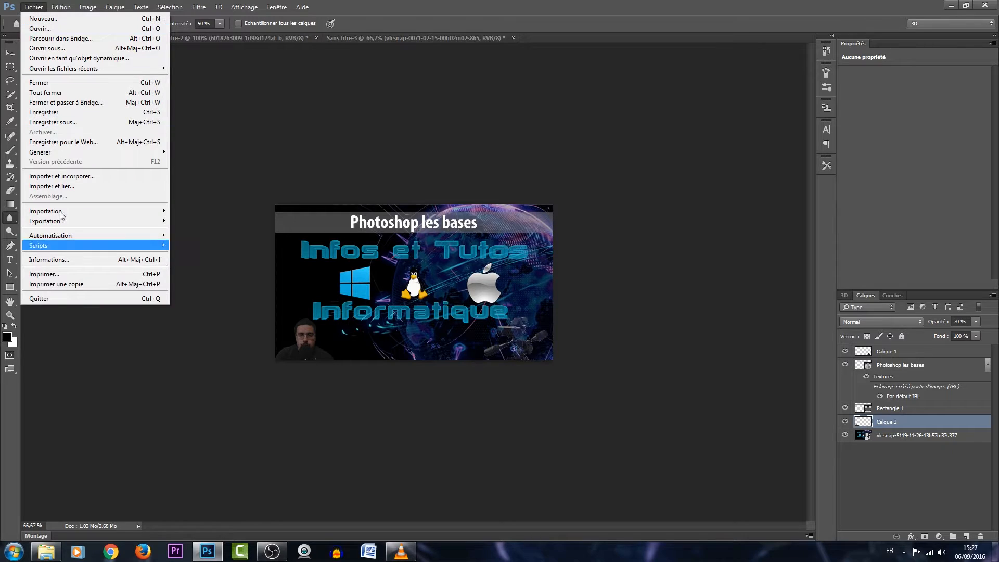
click(94, 122)
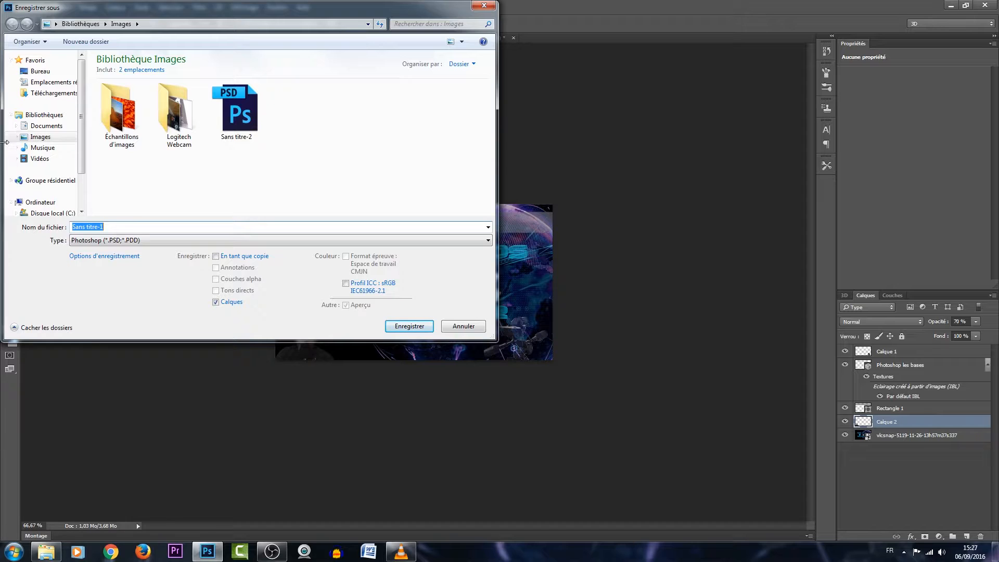
click(33, 140)
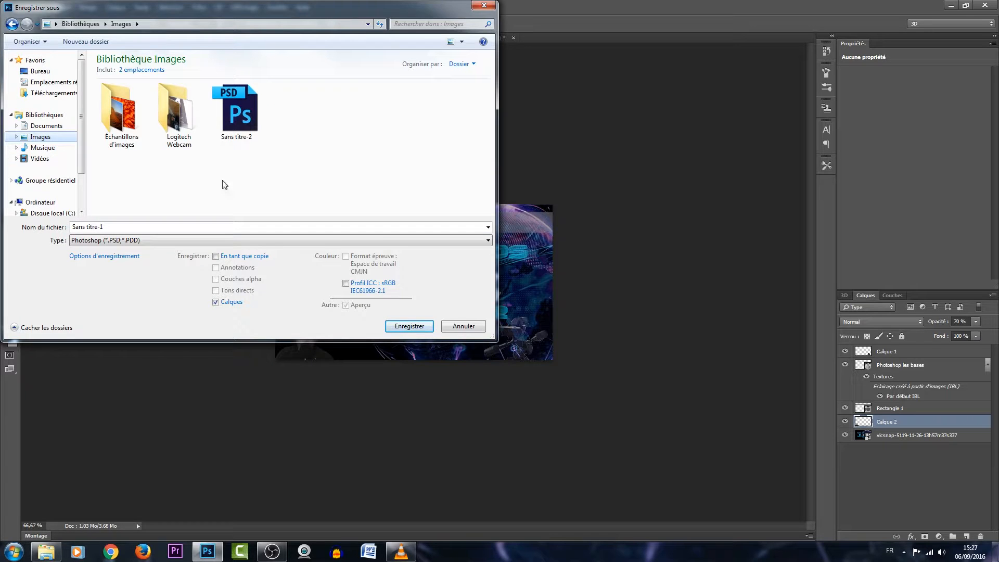
click(26, 141)
click(140, 240)
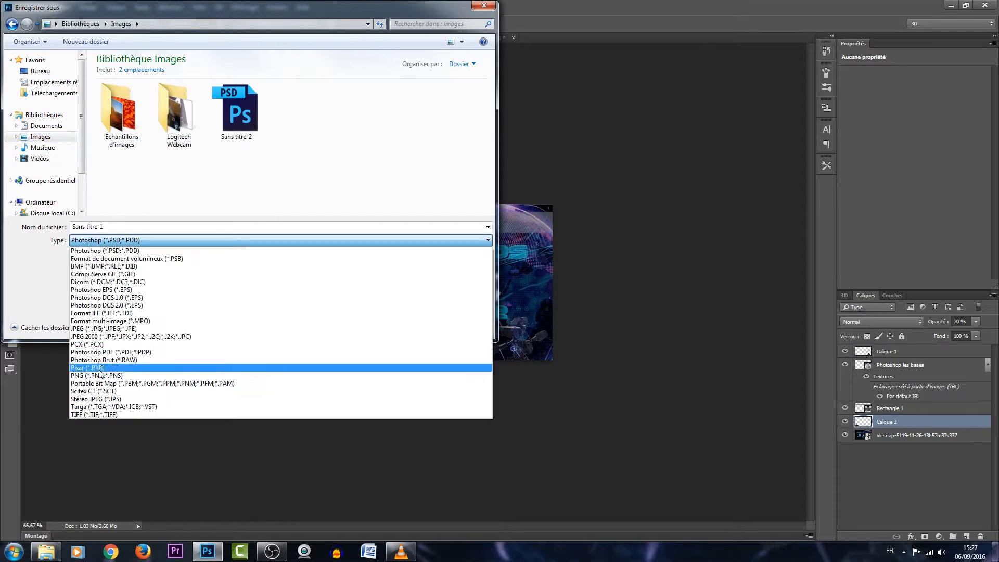
click(119, 329)
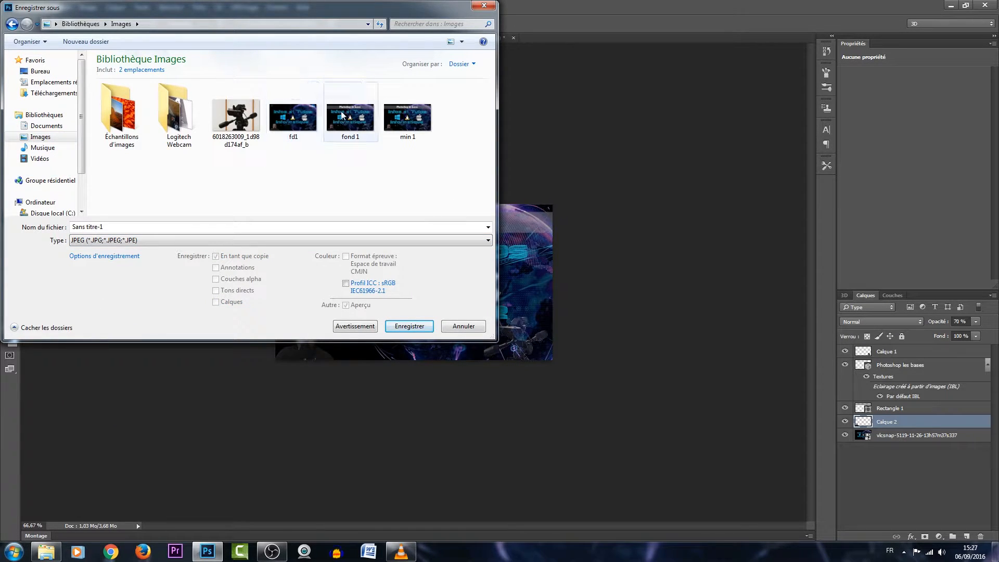
click(408, 119)
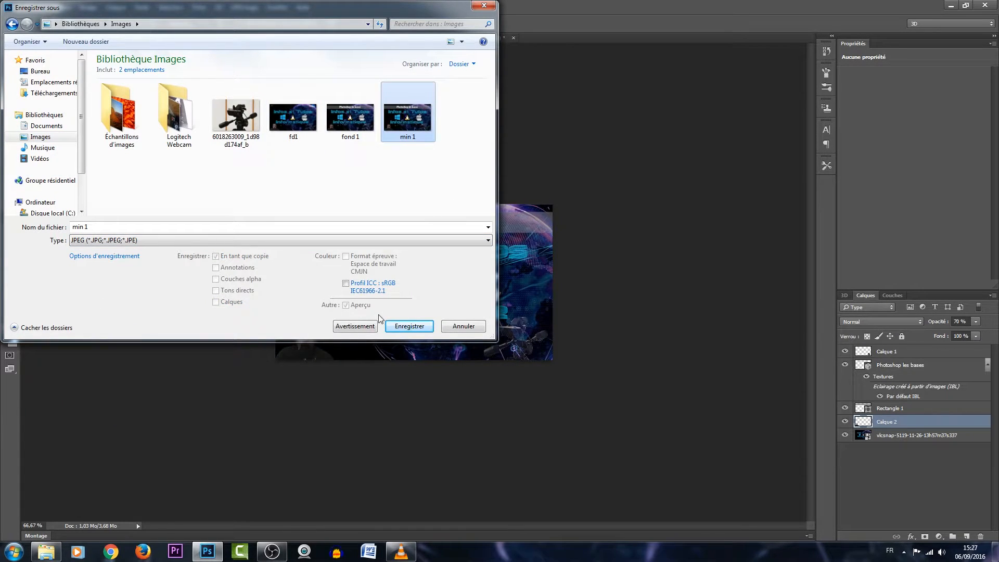
click(407, 326)
click(524, 276)
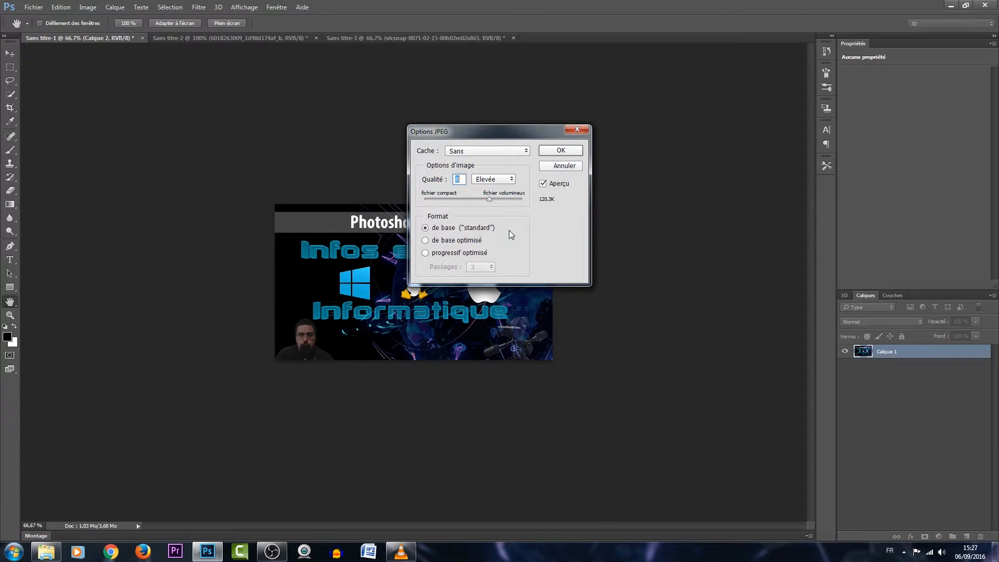
click(562, 152)
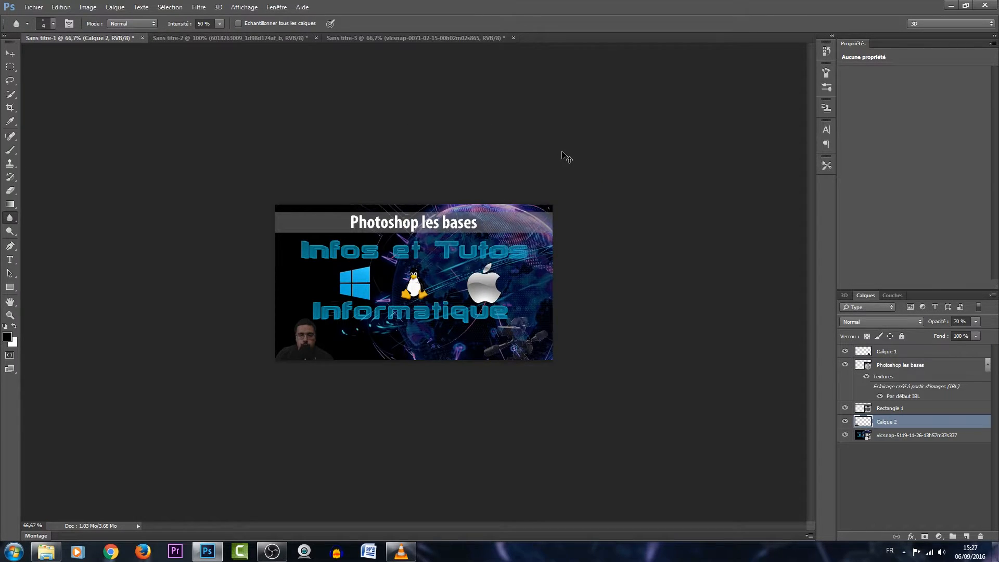
Examine the resized composite at 100% and 200% magnification, including the tripod in its lower-right corner.
key(ctrl+plus)
key(ctrl+plus)
key(ctrl+plus)
key(ctrl+minus)
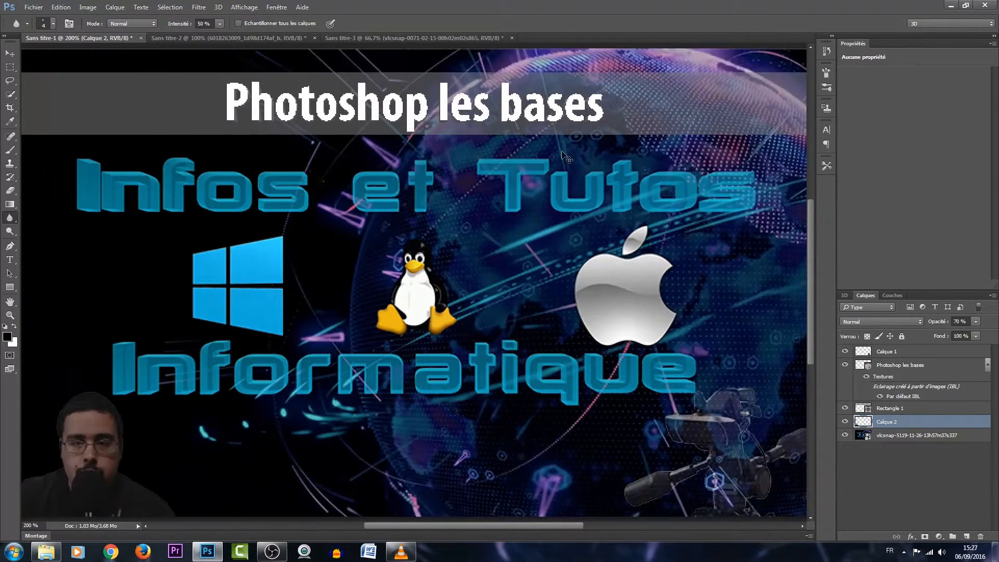
key(ctrl+minus)
key(ctrl+plus)
key(ctrl+minus)
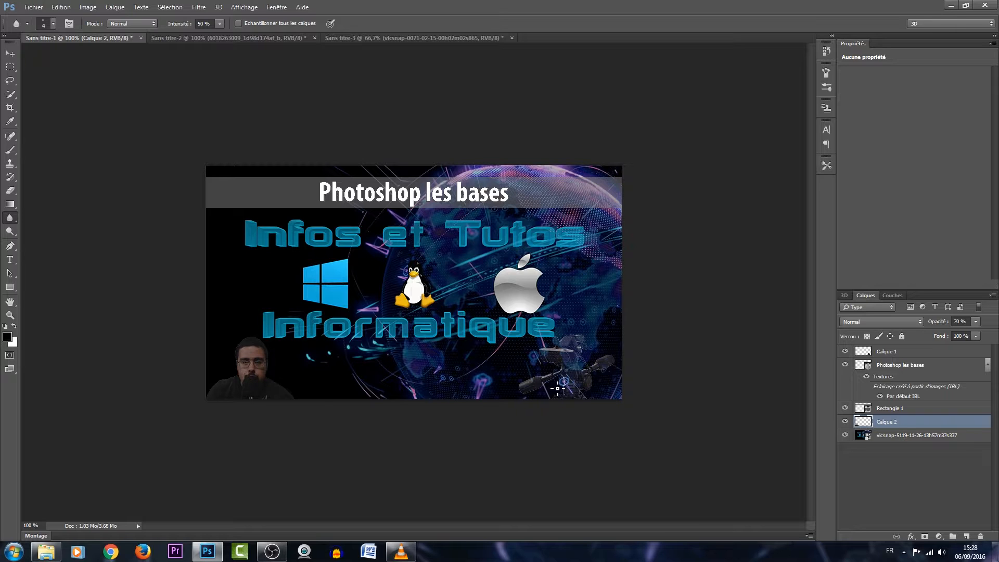
key(ctrl+plus)
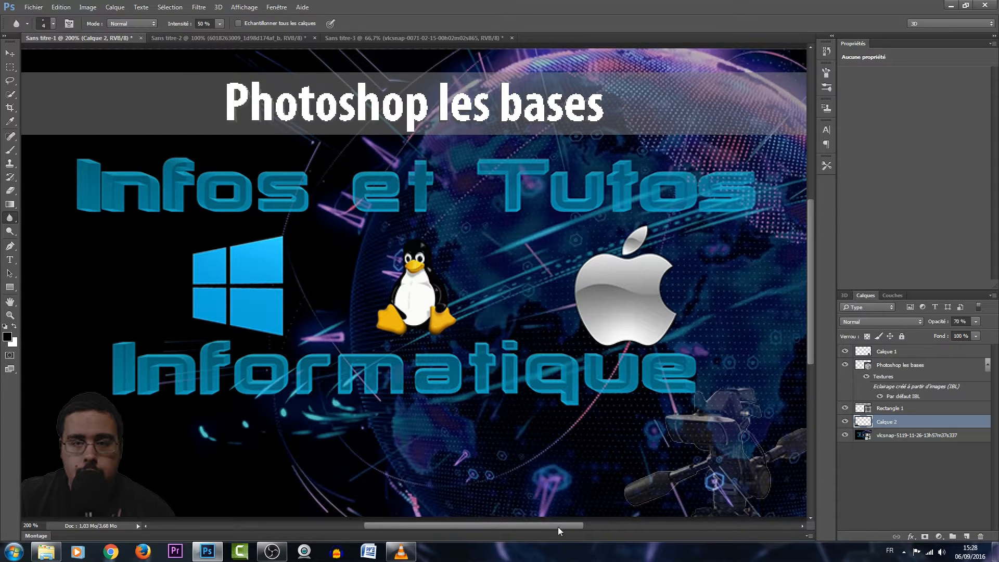
drag(558, 526, 626, 525)
scroll(608, 483, down, 2)
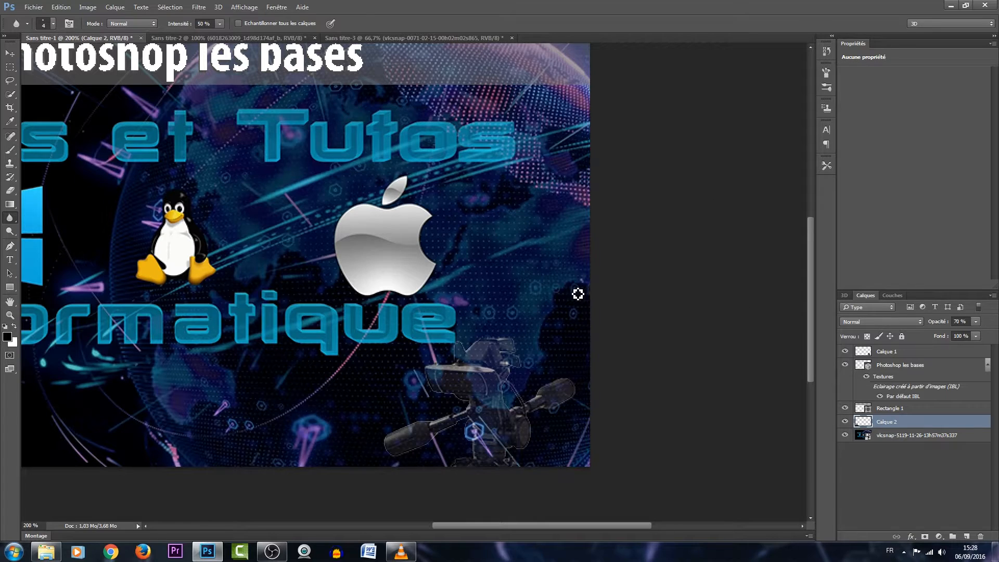
Revert the portrait document Sans titre-3 to its blank "Nouveau" history state.
scroll(578, 293, up, 5)
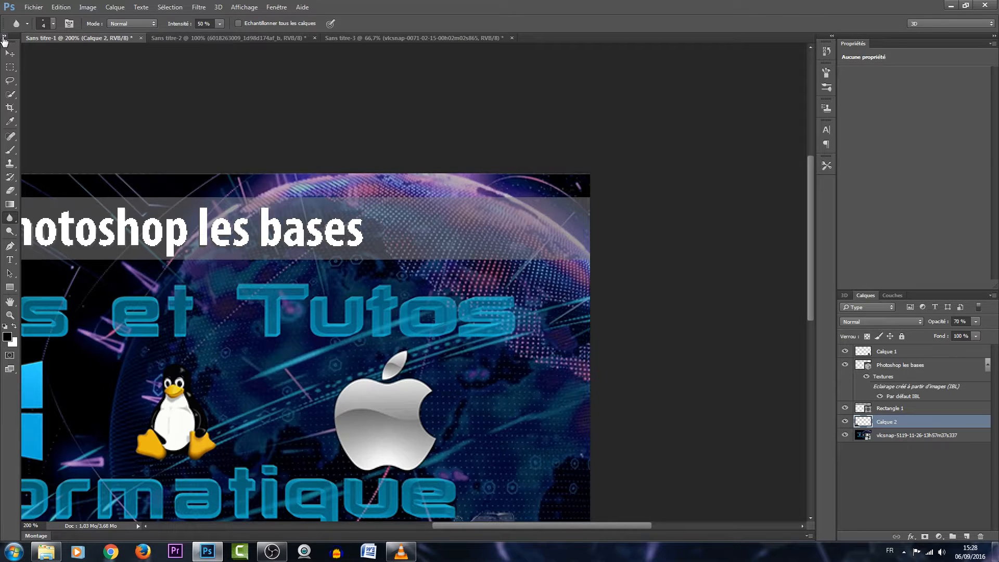
click(356, 37)
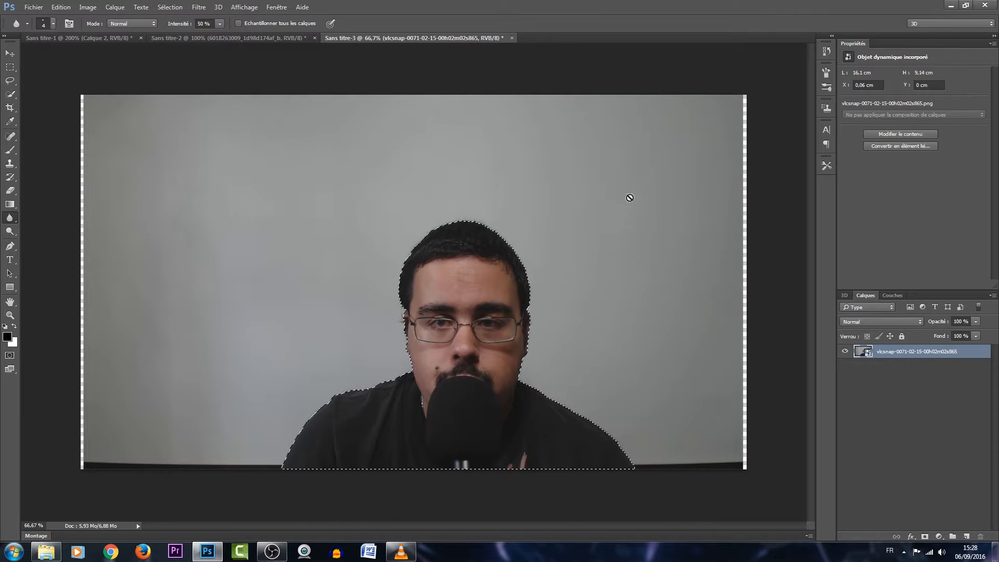
click(669, 177)
click(460, 214)
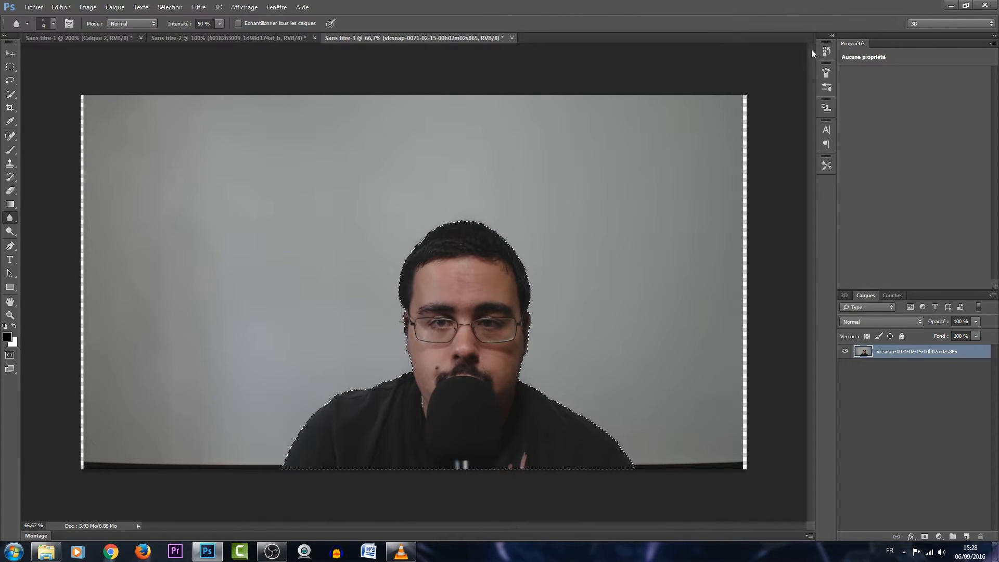
click(831, 35)
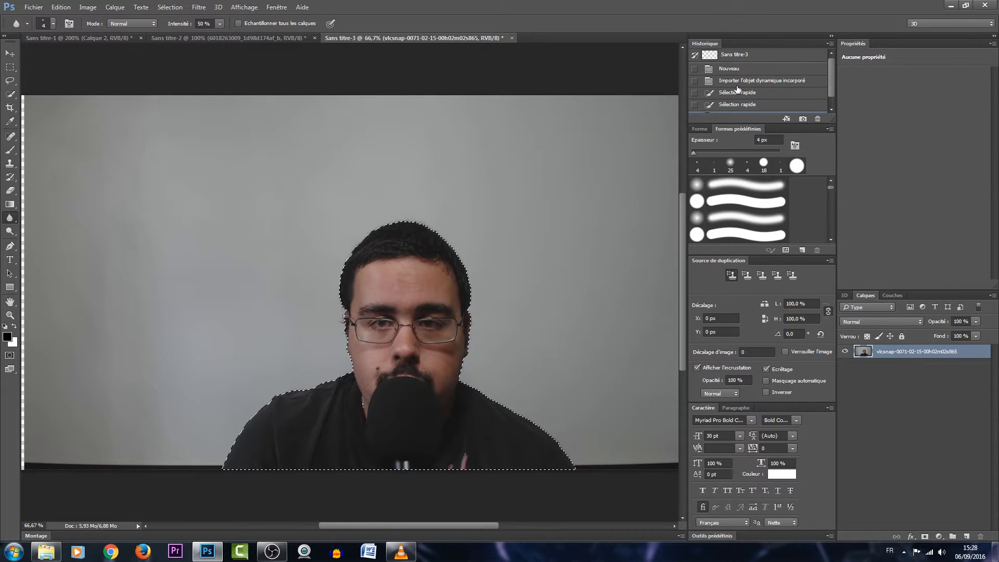
click(733, 69)
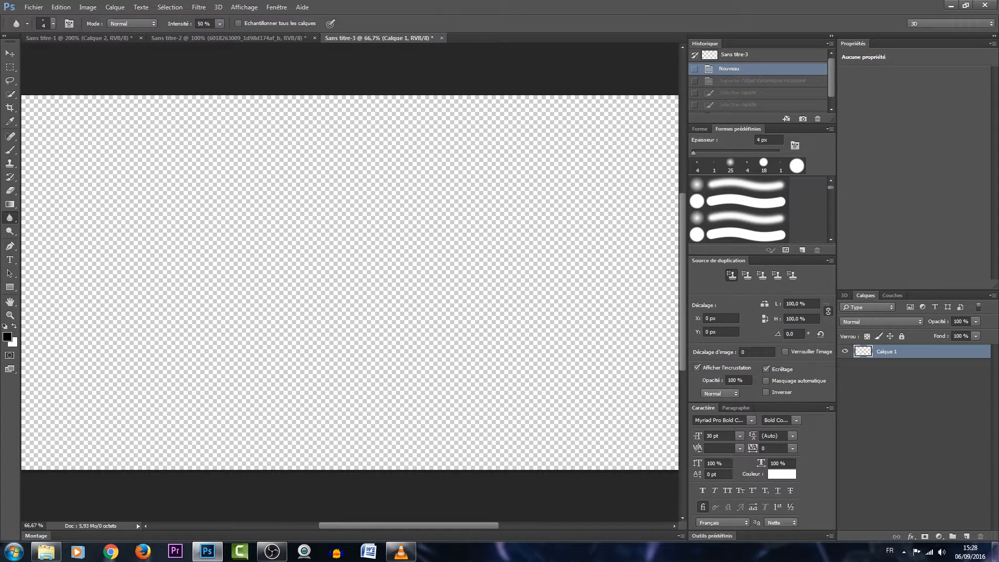
Place the fd1 image in the blank document and examine the man's cutout in its lower-left corner at 200% magnification.
drag(998, 237, 375, 235)
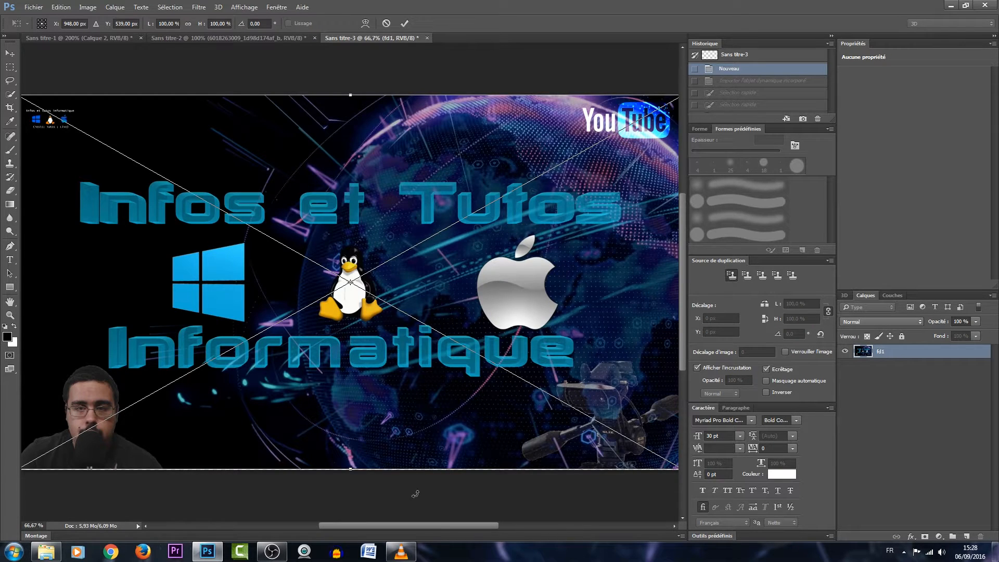
scroll(614, 168, up, 2)
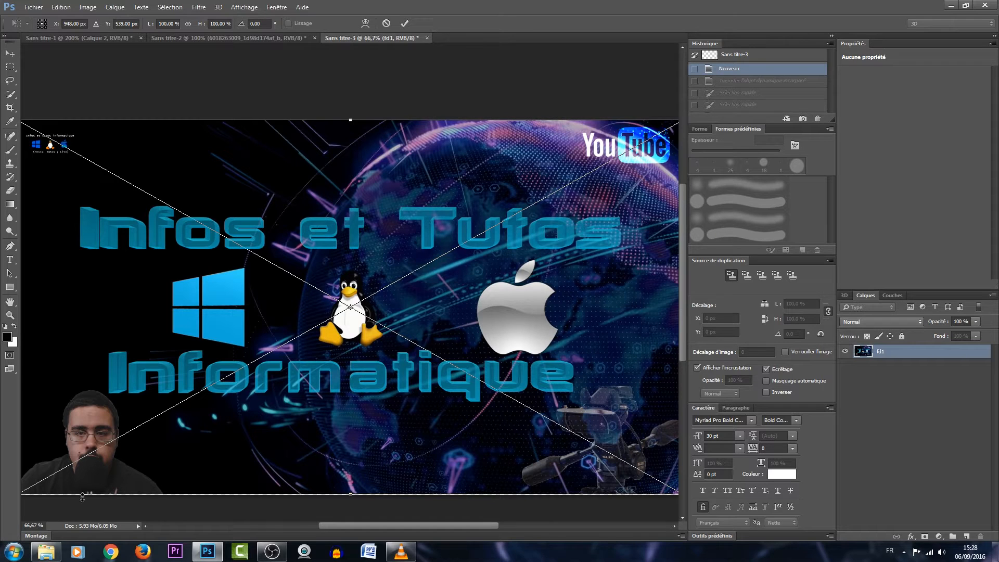
scroll(83, 494, down, 3)
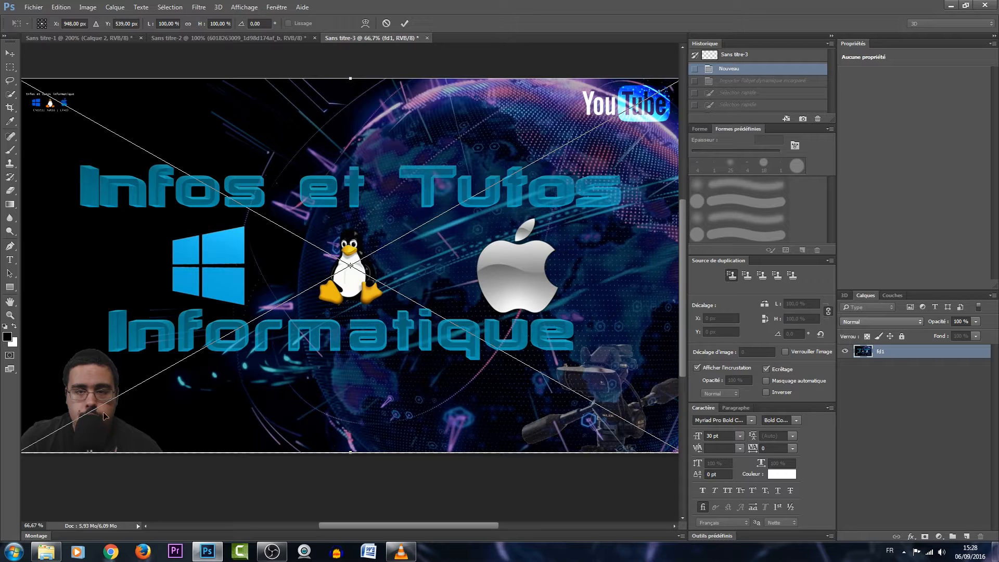
key(ctrl+plus)
key(ctrl+plus)
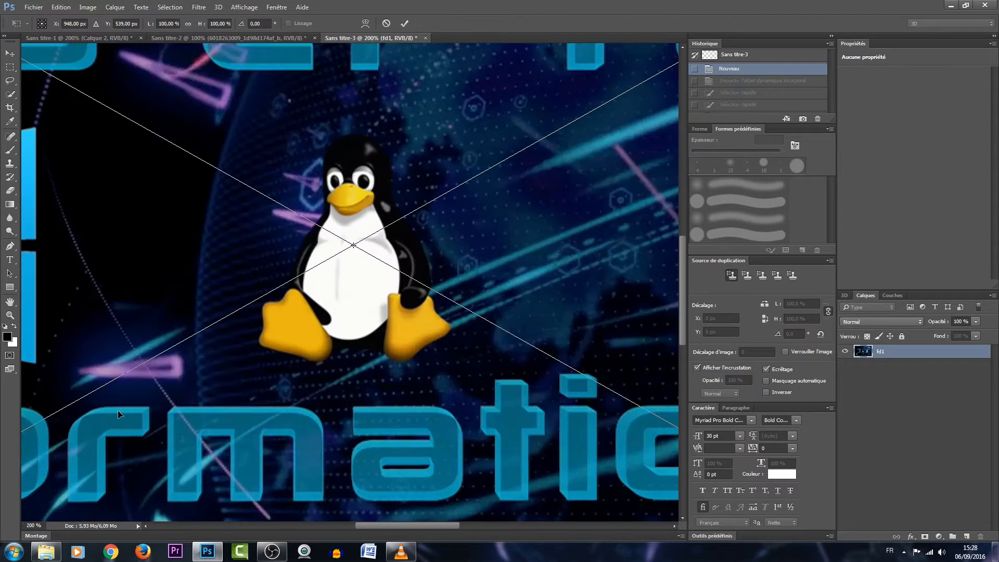
drag(407, 526, 286, 512)
scroll(312, 420, down, 2)
scroll(312, 419, down, 6)
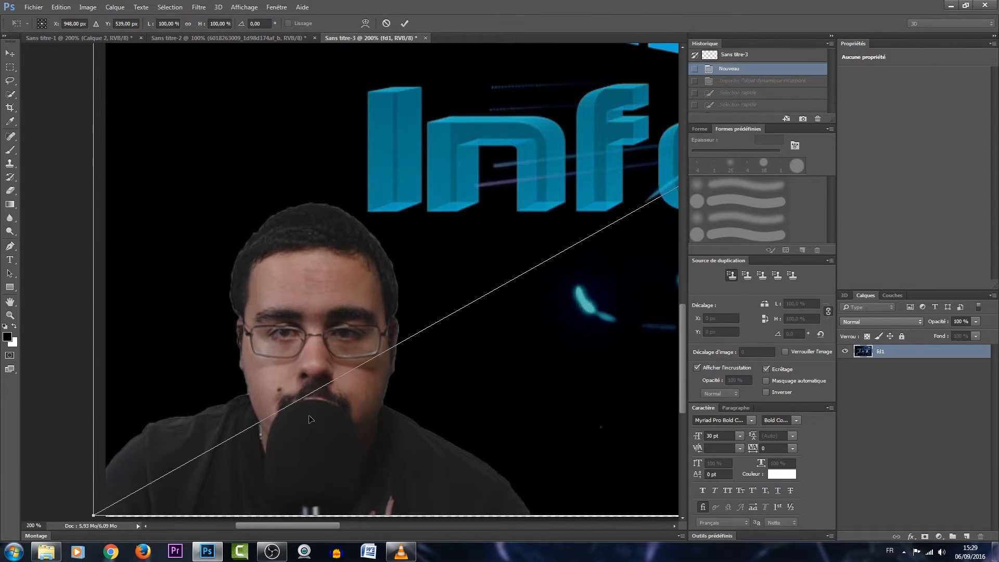
Return to the Sans titre-1 composite and inspect the man's cutout and its surroundings at 200% for comparison.
click(72, 39)
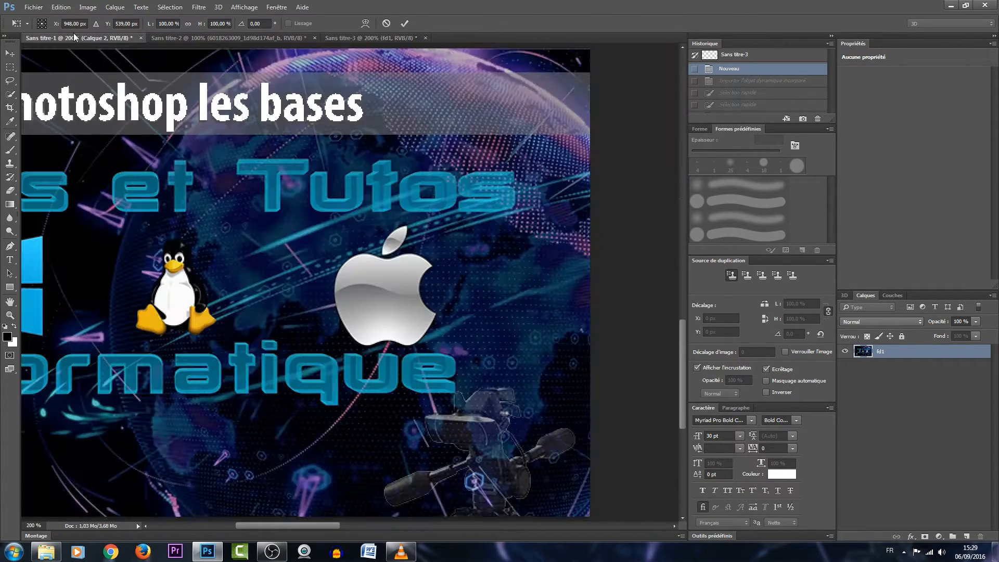
drag(449, 526, 290, 526)
scroll(483, 448, down, 1)
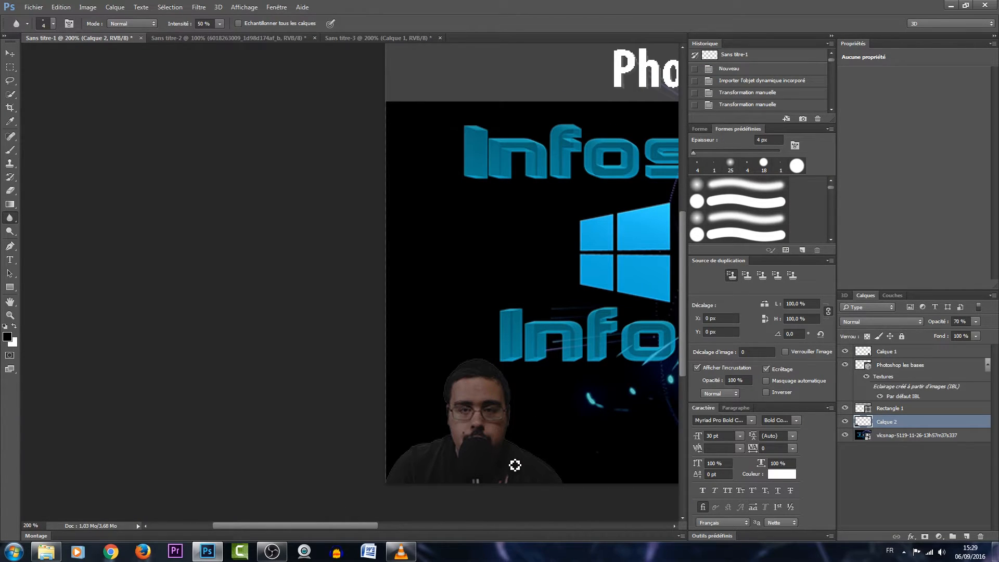
drag(292, 525, 350, 523)
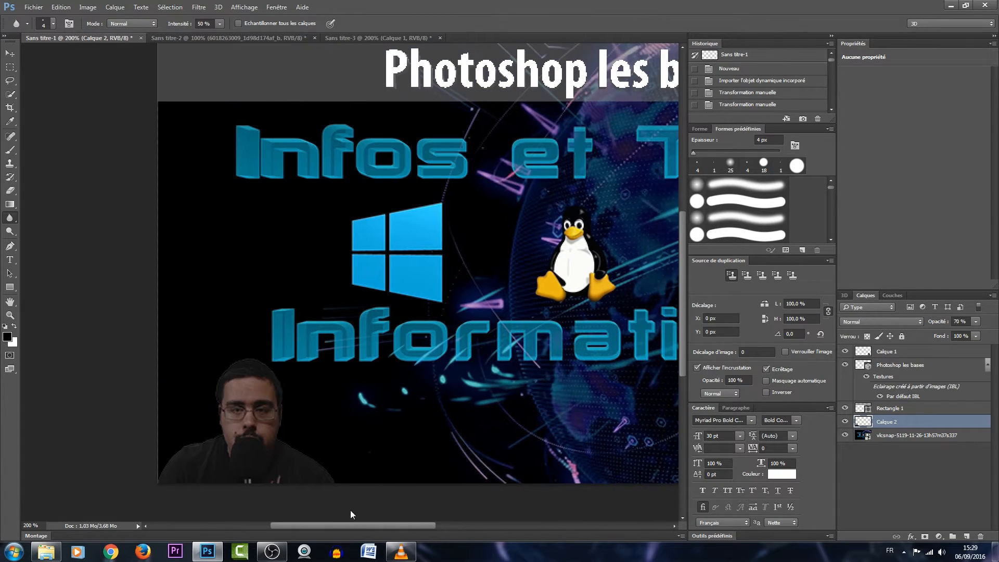